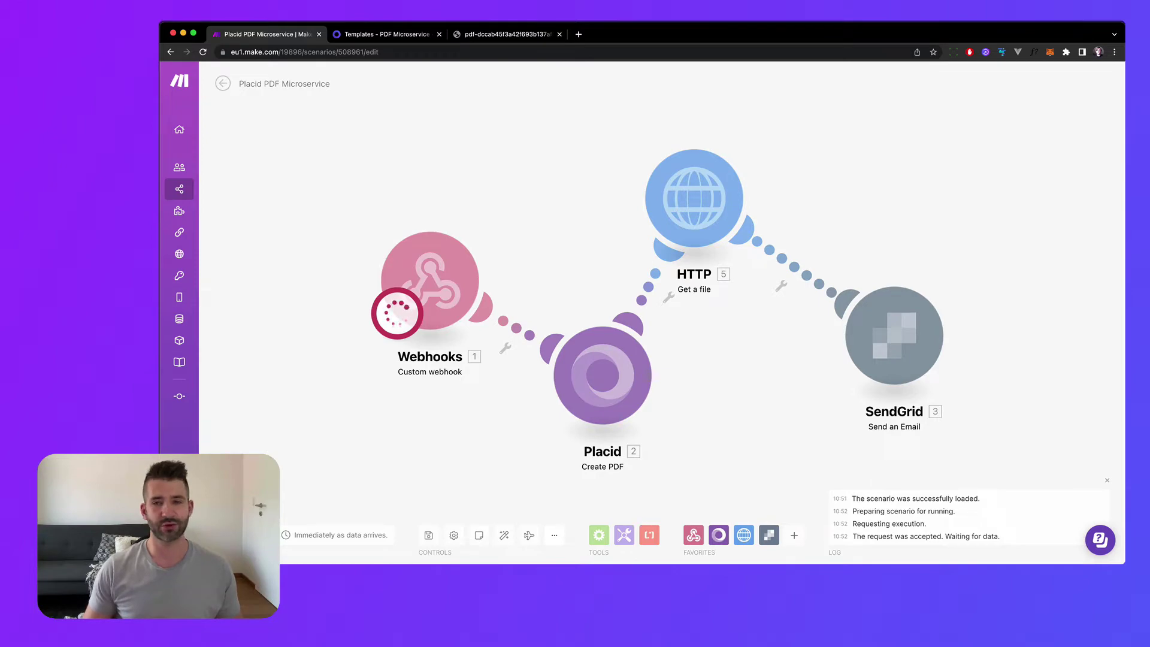
# Re-send the test webhook request from Paw and confirm all four Make modules ran once.
pyautogui.press('super+Tab')
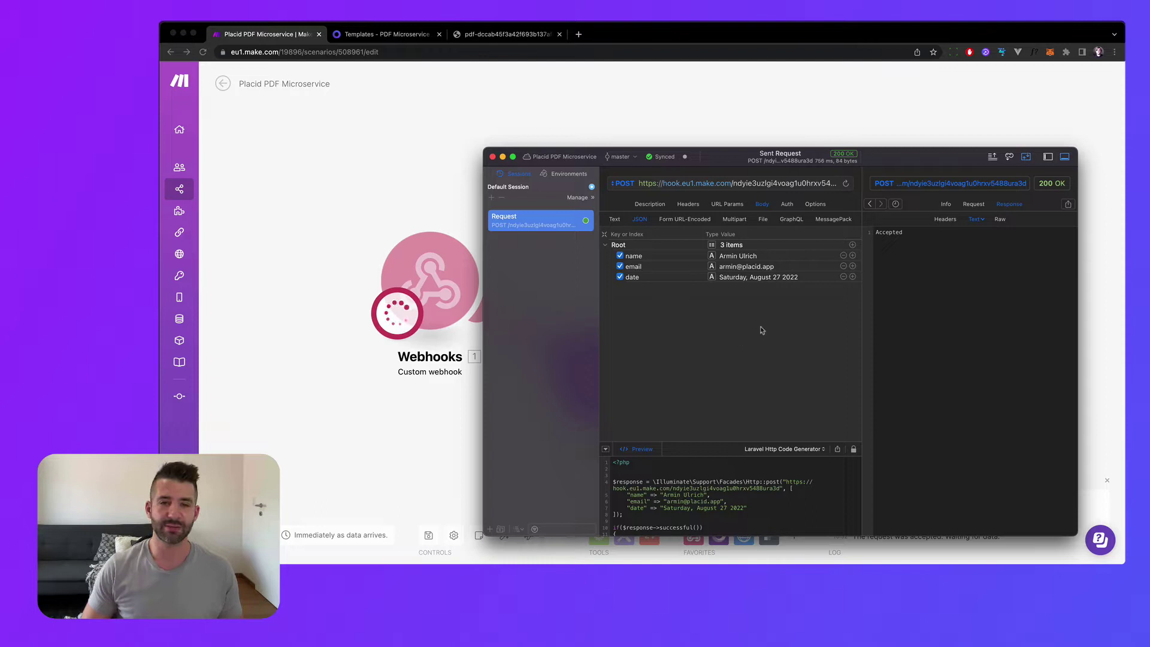
pyautogui.press('super+r')
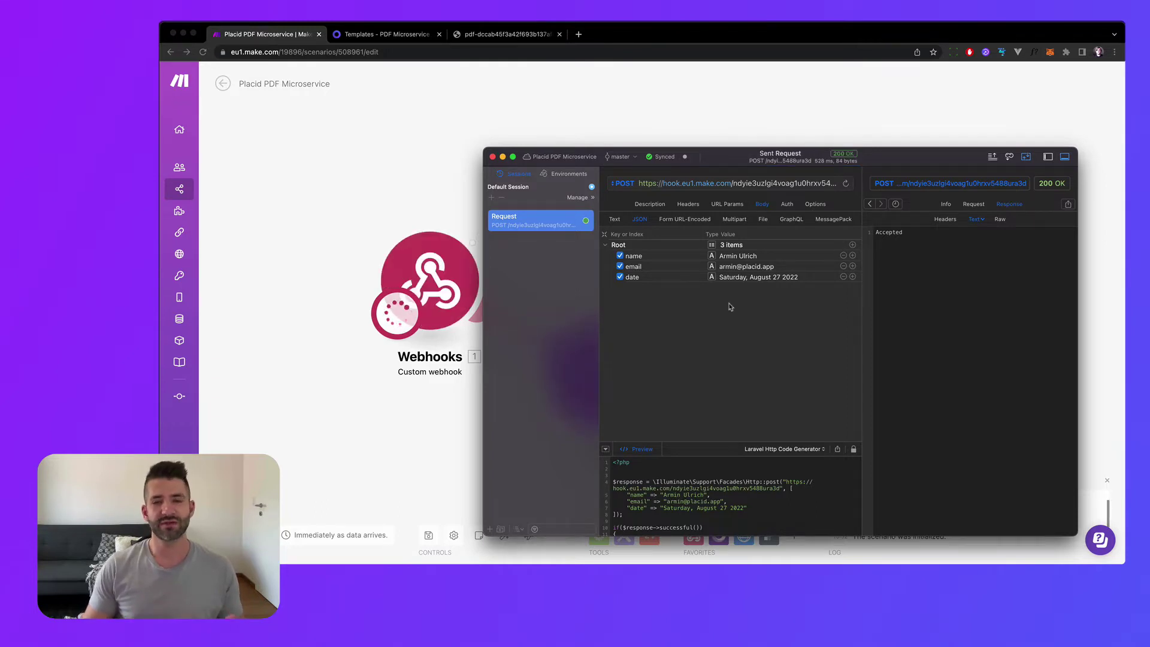
pyautogui.click(631, 77)
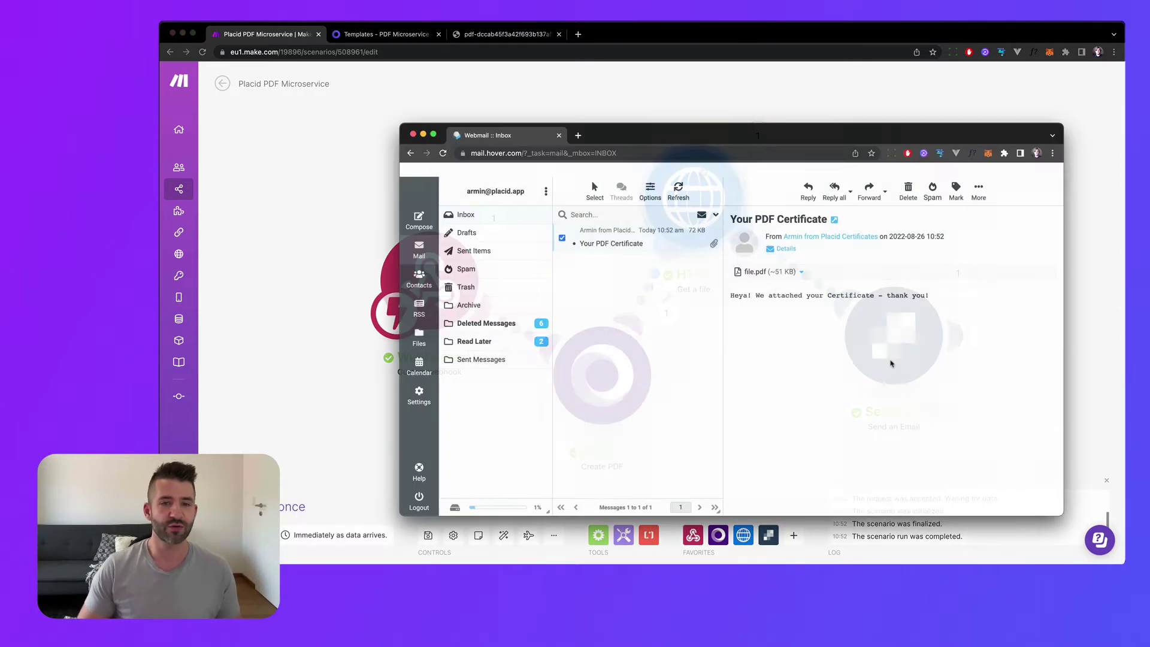
# Open the emailed file.pdf certificate and inspect the recipient's name and date on it.
pyautogui.click(756, 274)
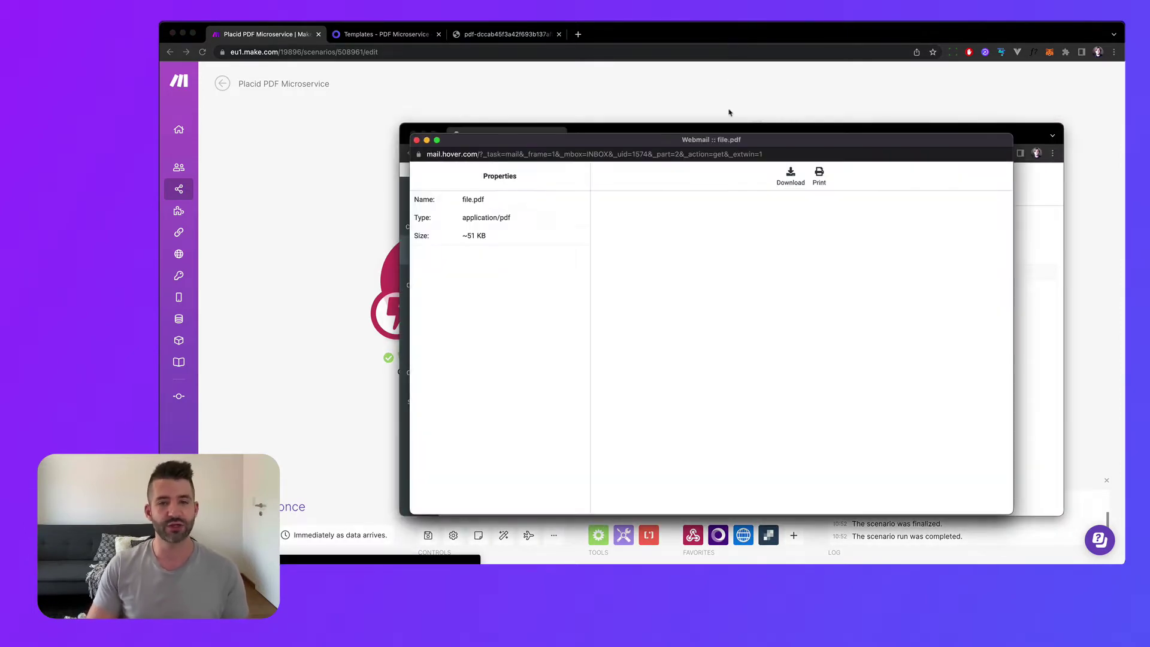
pyautogui.moveTo(728, 139); pyautogui.dragTo(611, 111)
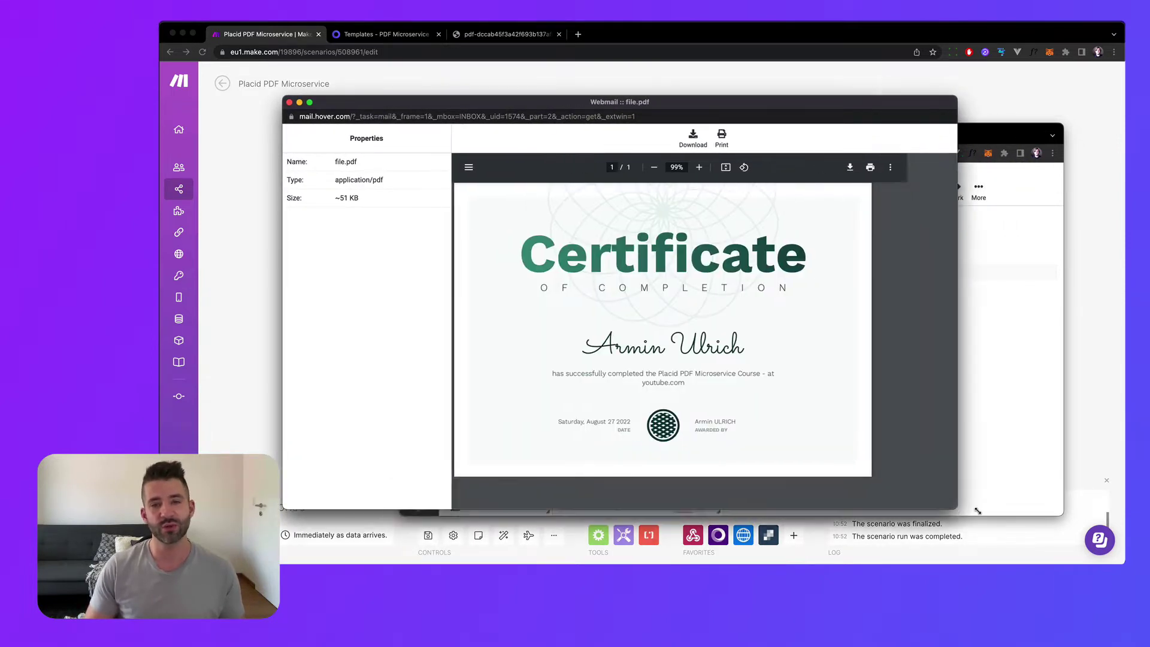
pyautogui.moveTo(638, 344); pyautogui.dragTo(676, 419)
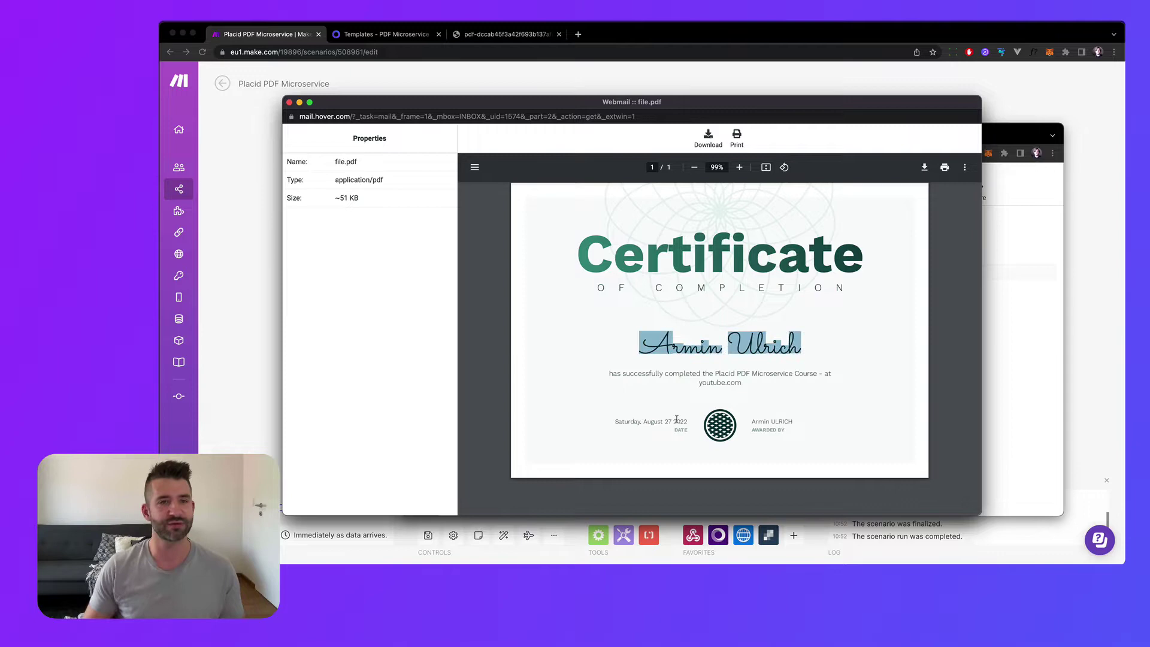
pyautogui.click(631, 419)
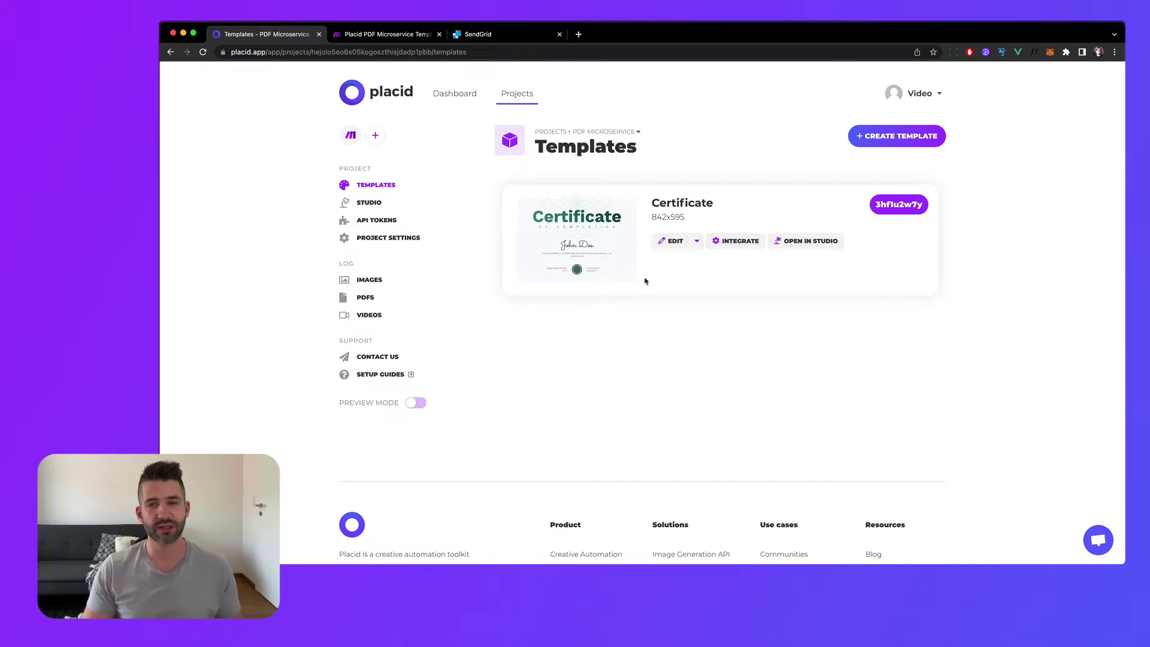
# Edit the Certificate template: move the decoration down-left and shift the title gradient's end stop to 55.
pyautogui.click(672, 242)
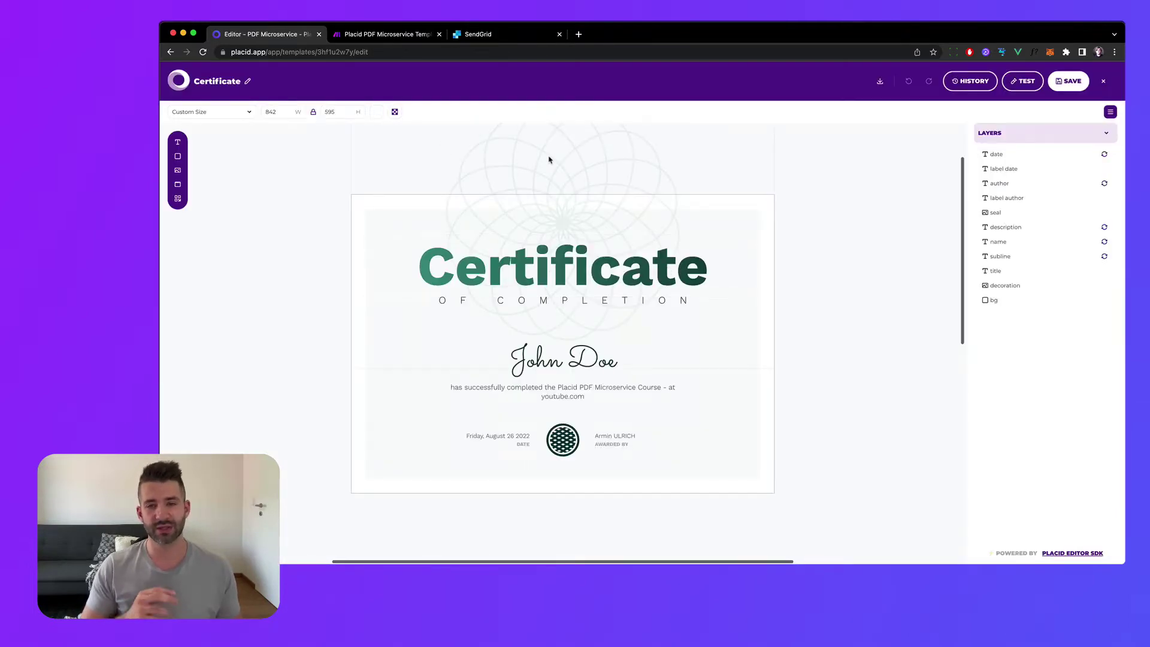
pyautogui.moveTo(549, 160); pyautogui.dragTo(395, 182)
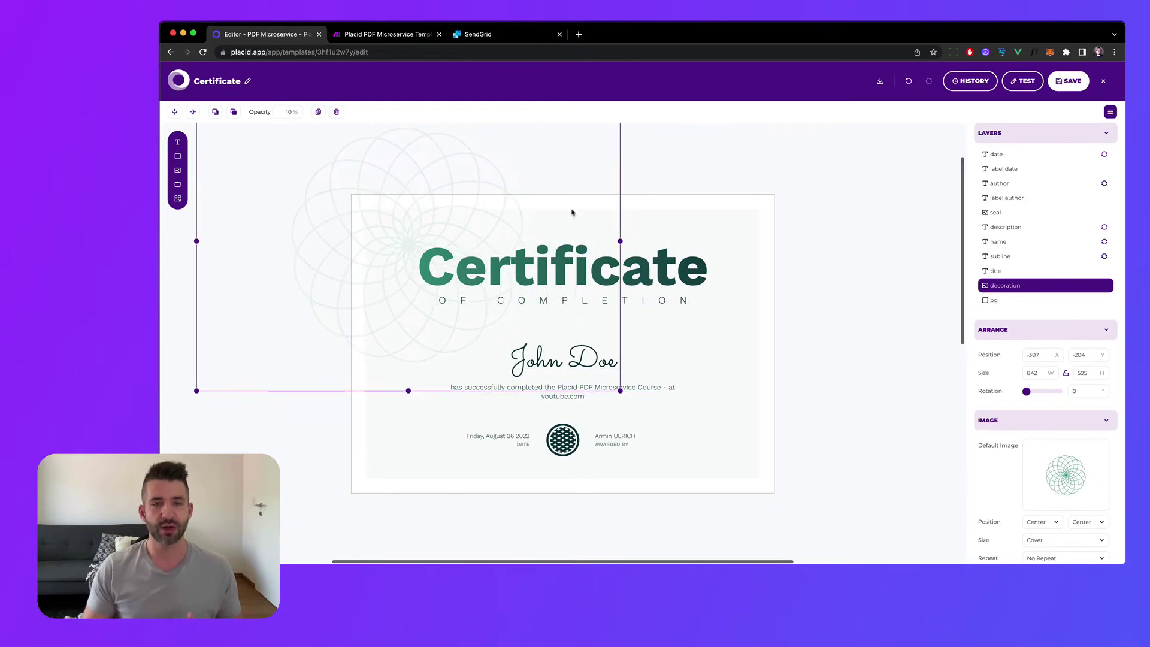
pyautogui.click(650, 270)
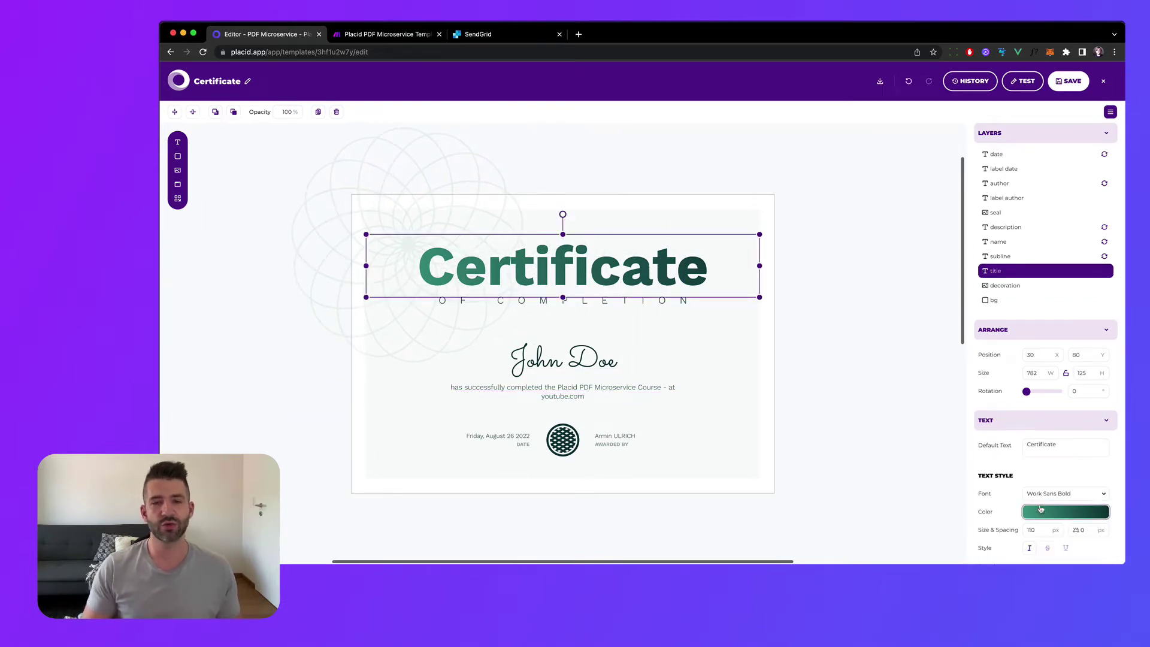
pyautogui.click(1065, 511)
pyautogui.moveTo(1009, 456); pyautogui.dragTo(939, 501)
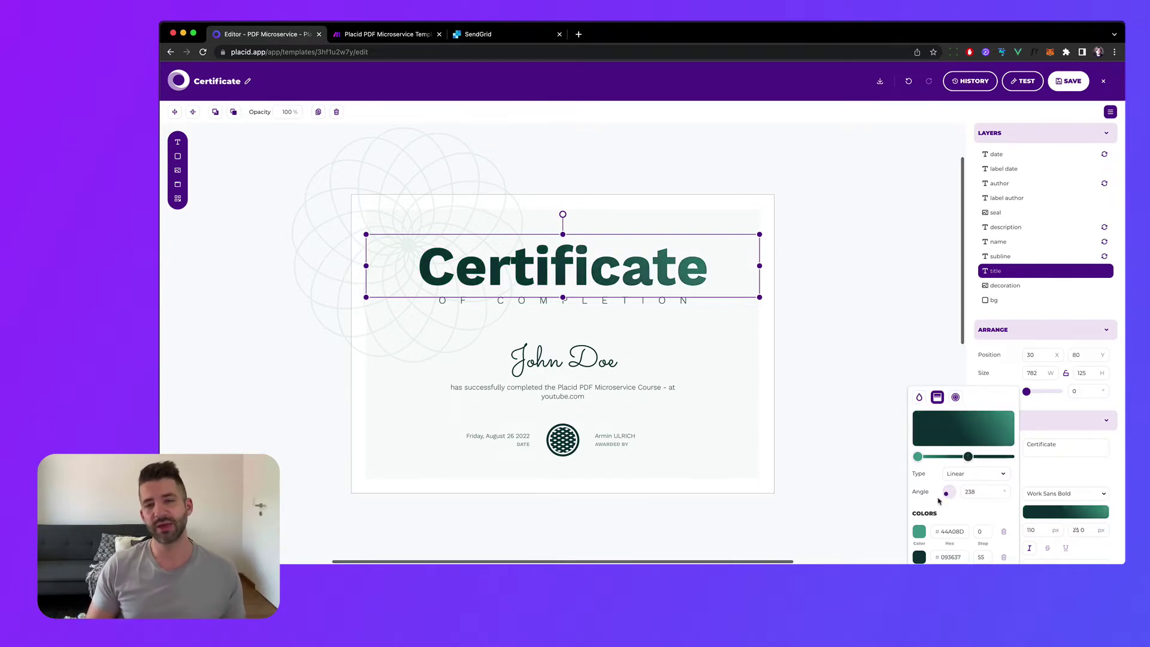
pyautogui.click(707, 353)
pyautogui.click(643, 308)
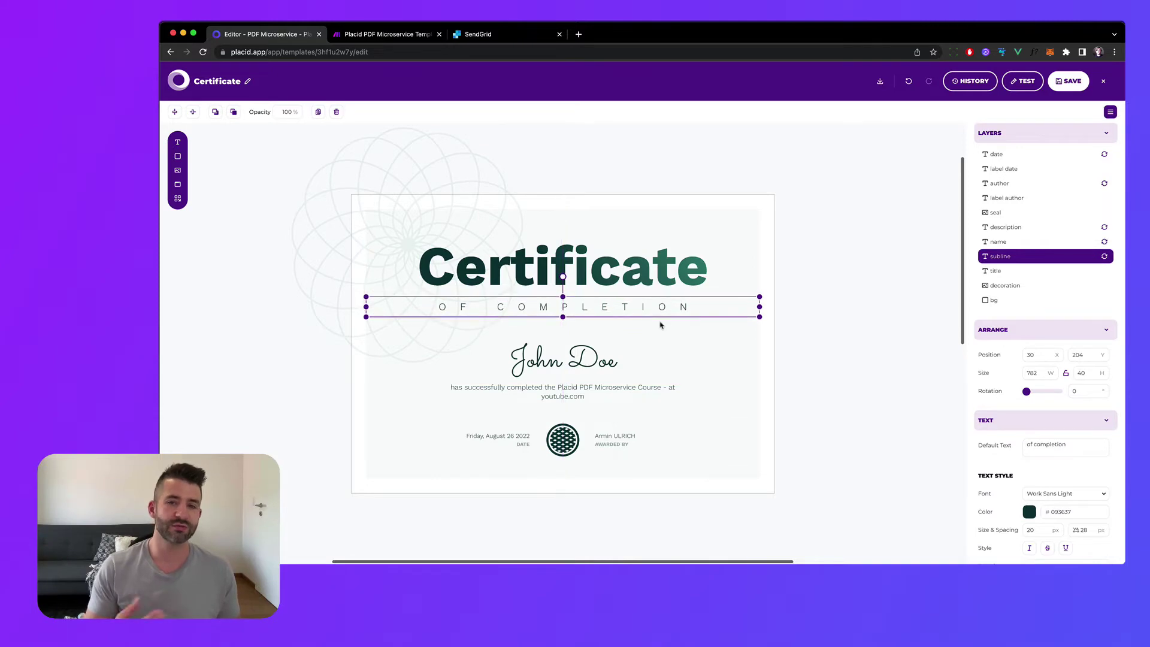
pyautogui.click(689, 334)
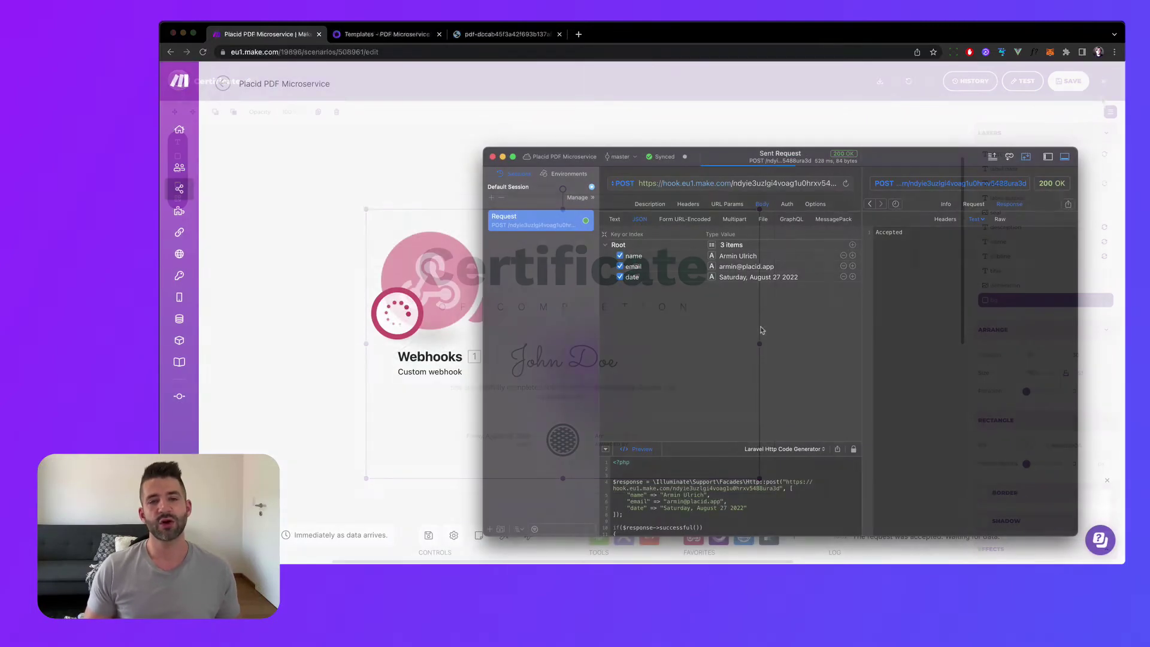
# Close Paw and scroll down through the SendGrid homepage.
pyautogui.press('super+Tab')
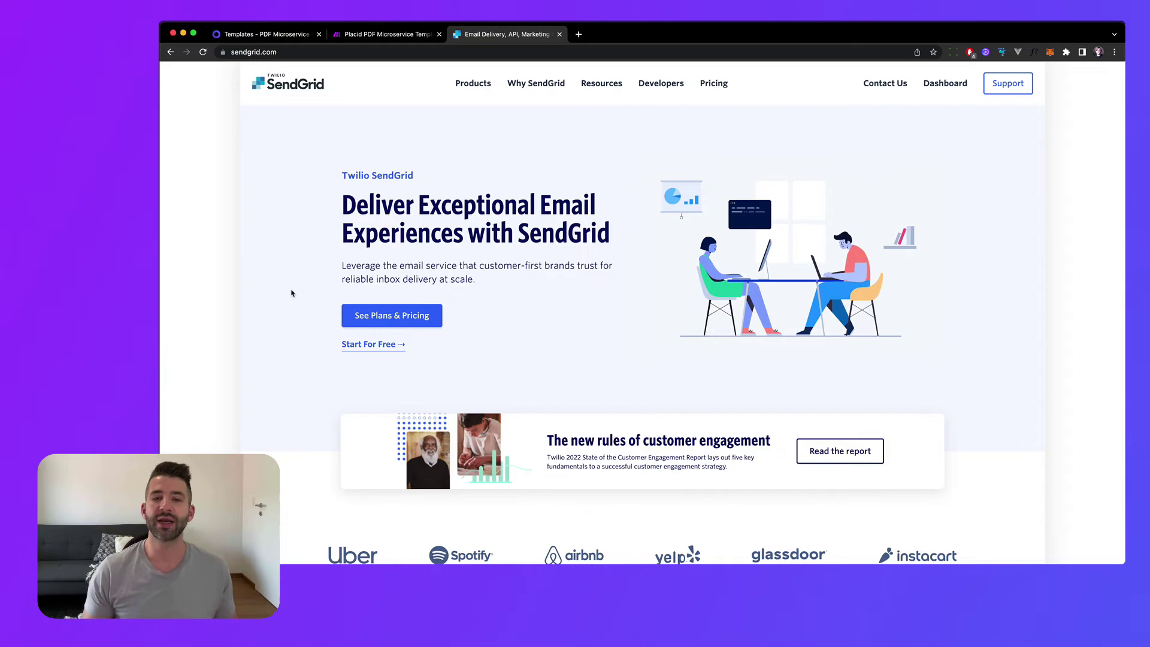
pyautogui.scroll(-20, 286, 290)
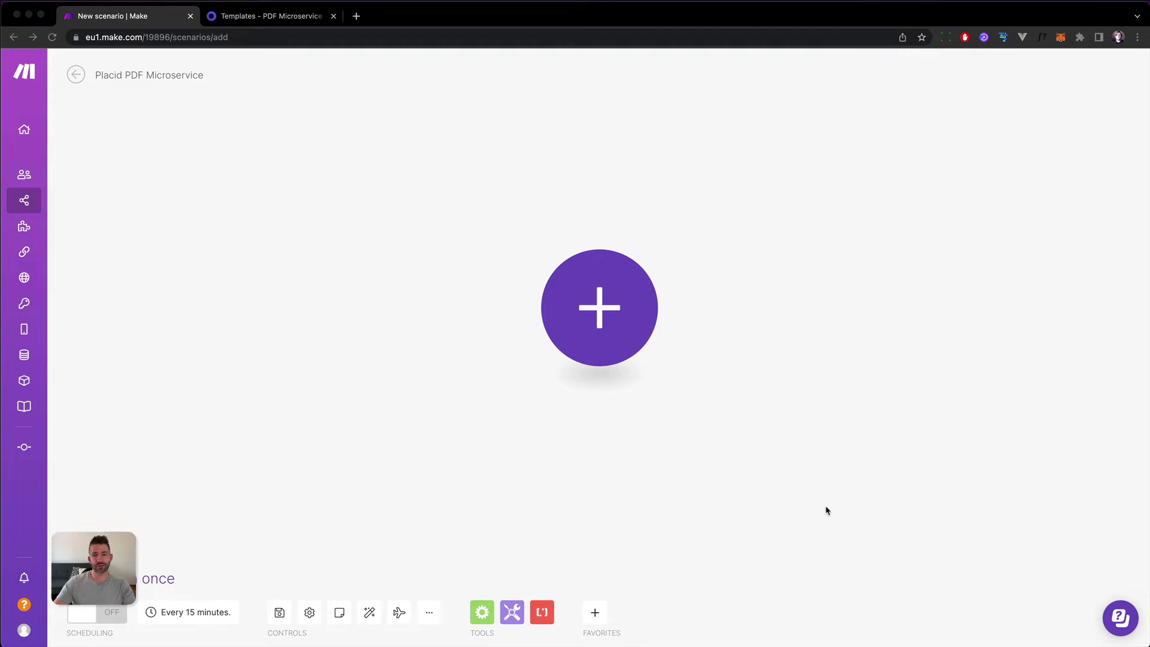
# Search 'webhook' and add the Webhooks Custom webhook trigger as the first module.
pyautogui.click(614, 326)
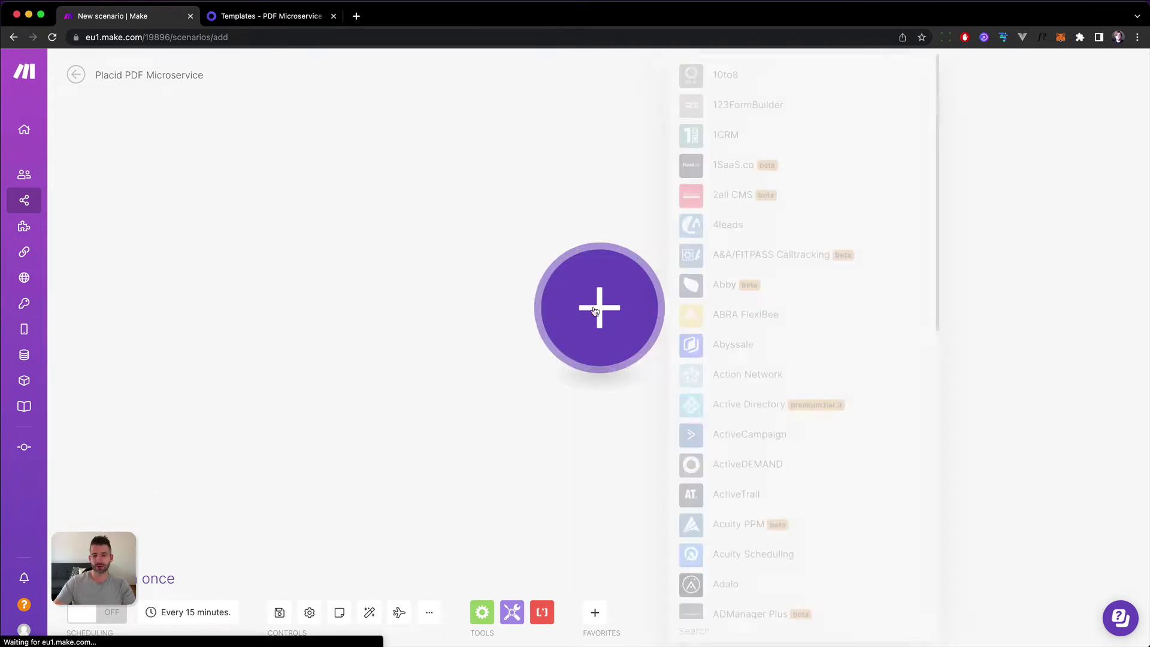
pyautogui.write('webhook')
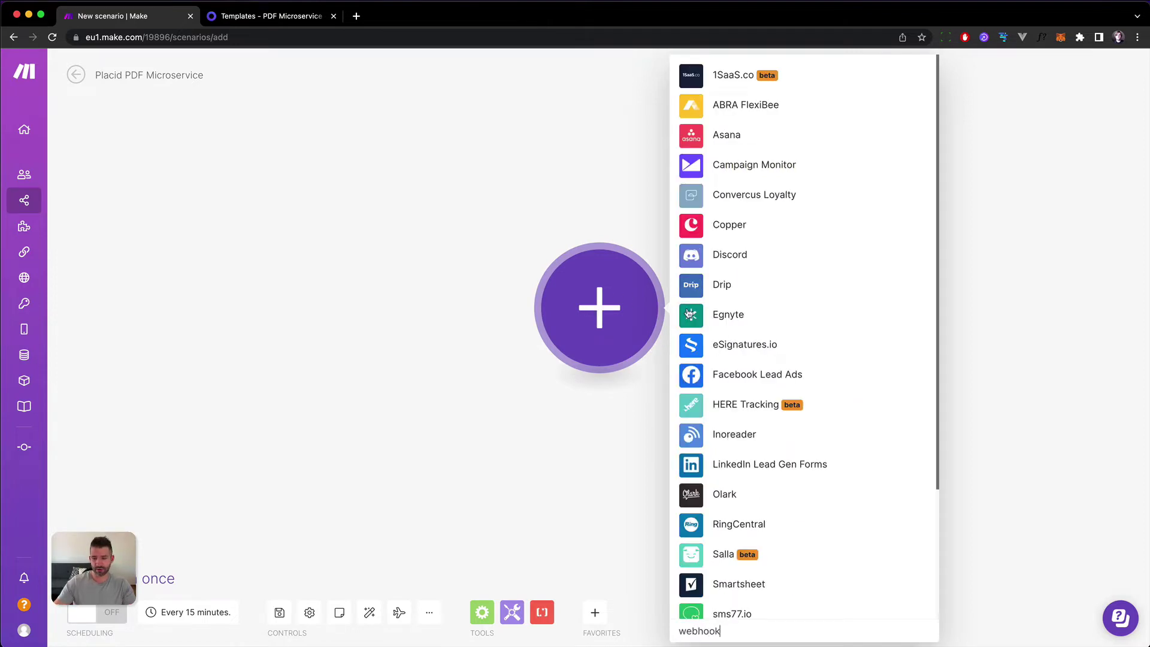
pyautogui.scroll(-3, 867, 405)
pyautogui.click(748, 566)
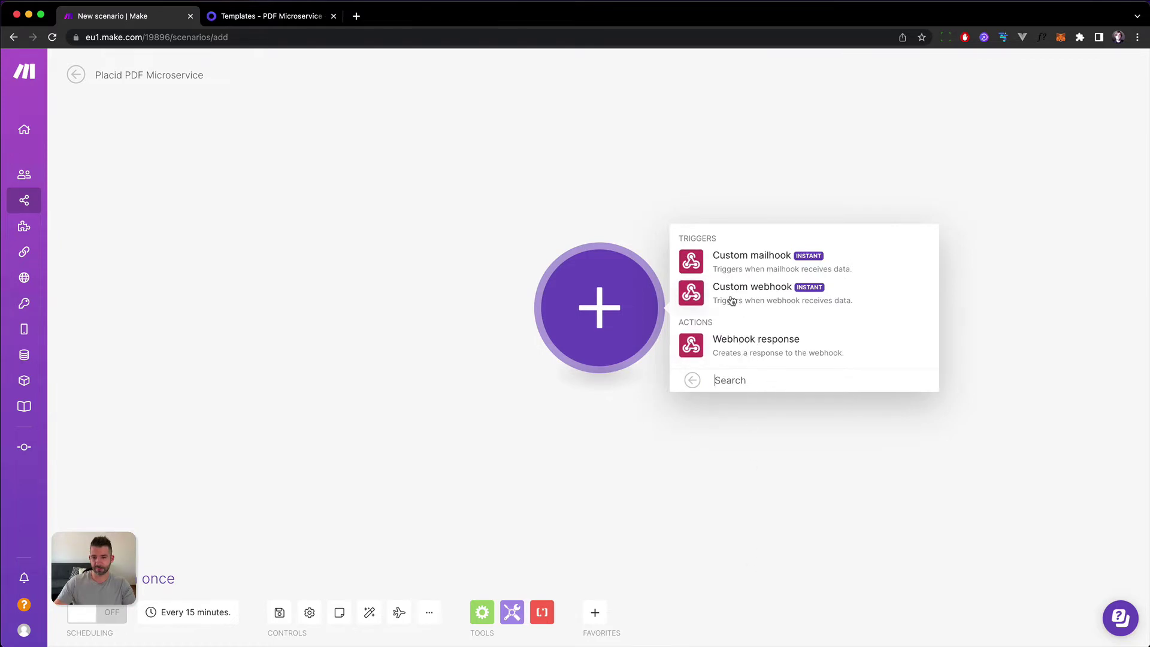
pyautogui.click(800, 305)
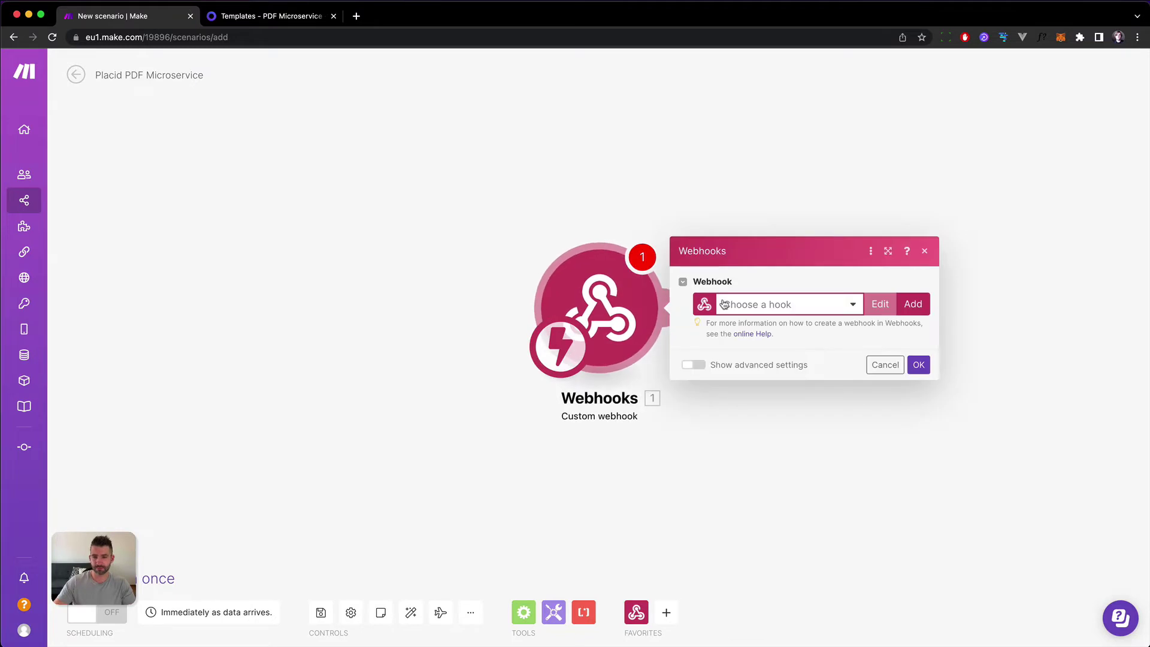
# Add a webhook named 'Placid PDF Microservice' and reveal its advanced settings.
pyautogui.click(914, 311)
pyautogui.tripleClick(723, 255)
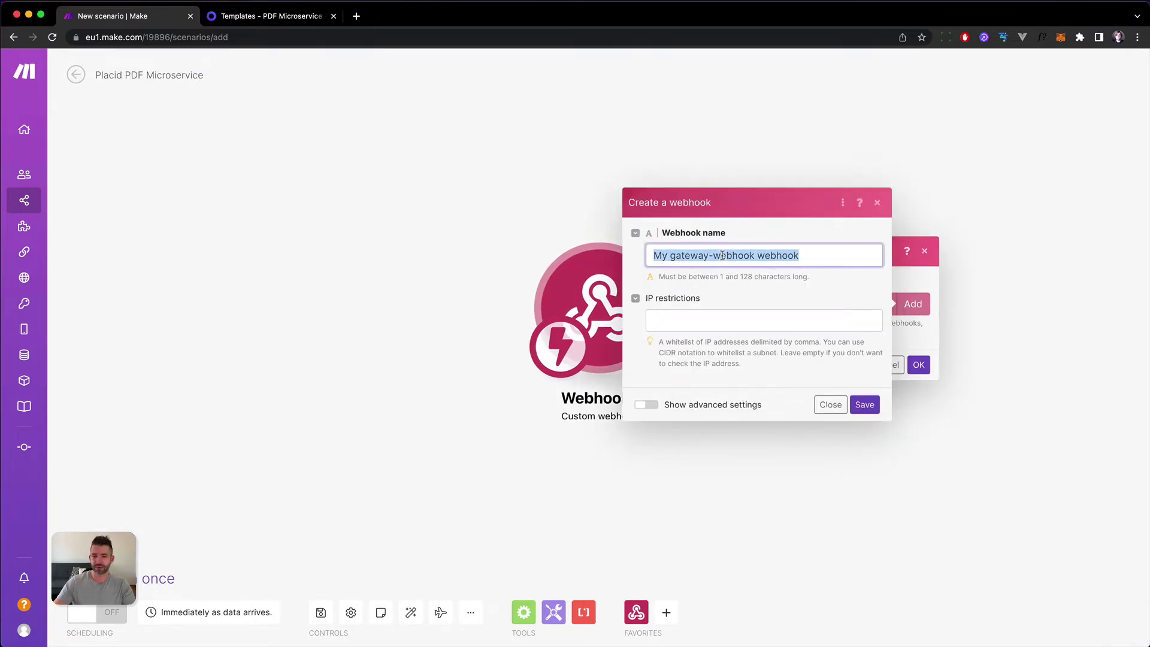
pyautogui.write('Placid PDF Microservice')
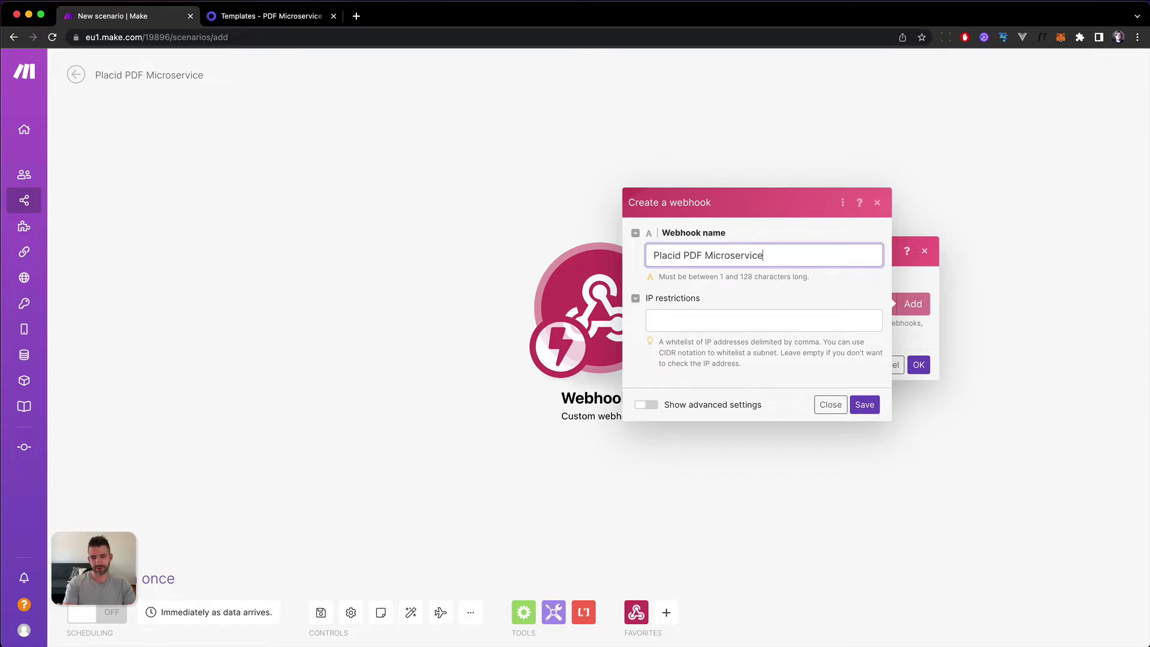
pyautogui.click(672, 321)
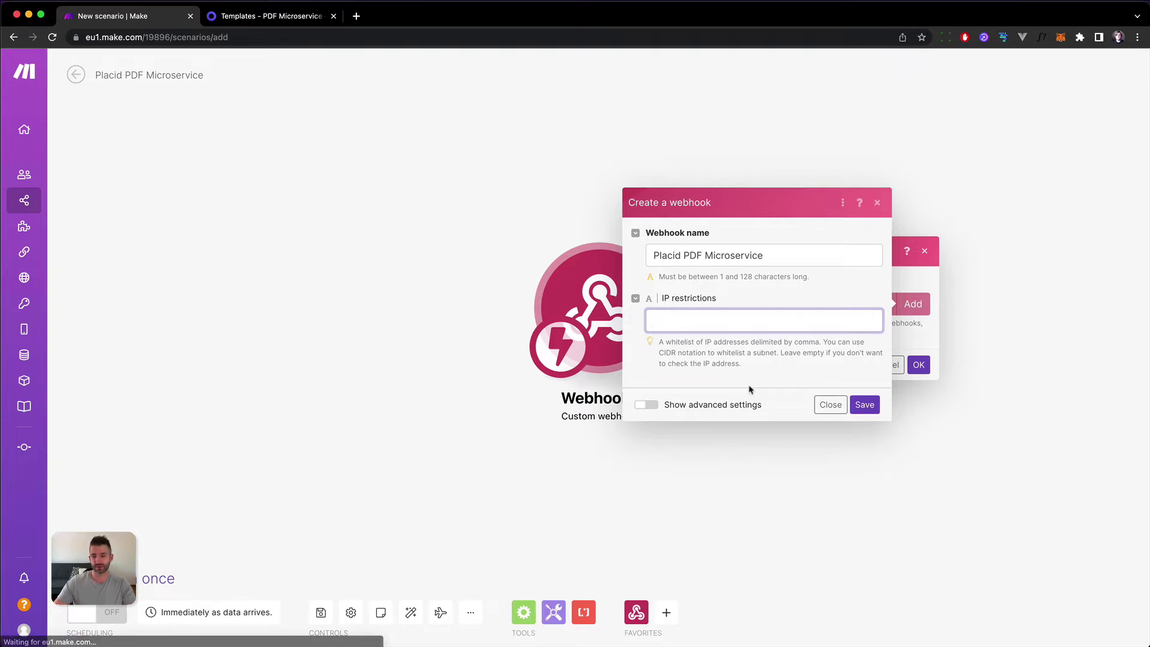
pyautogui.click(647, 405)
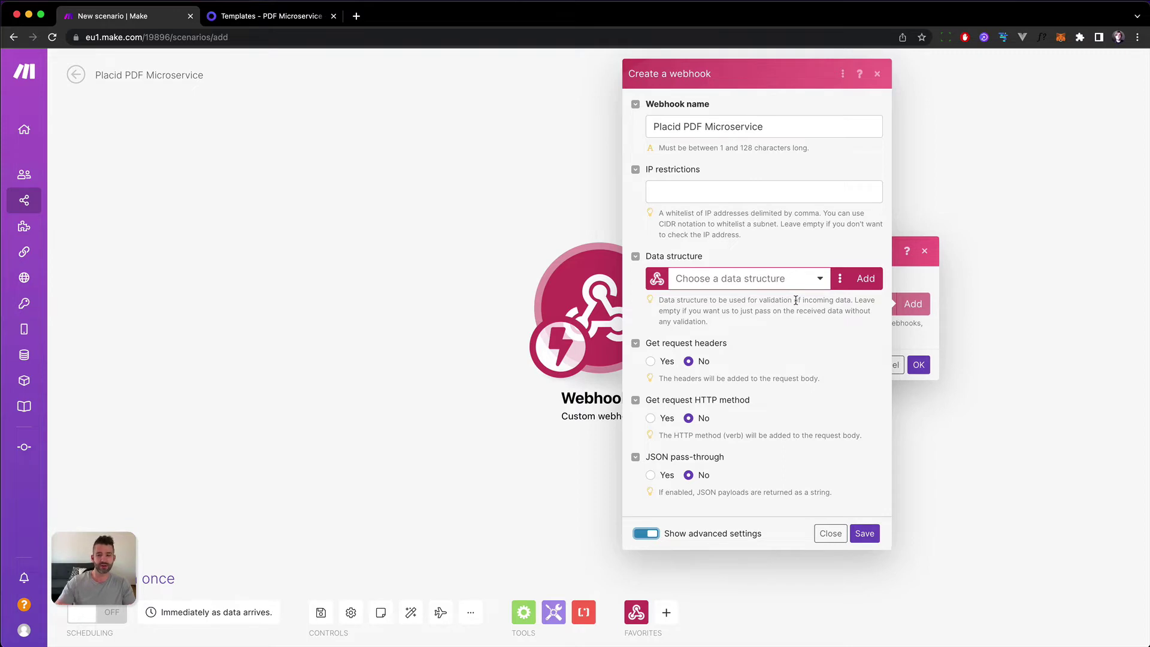
# Create a strict data structure named 'Certificate Structure'.
pyautogui.click(864, 284)
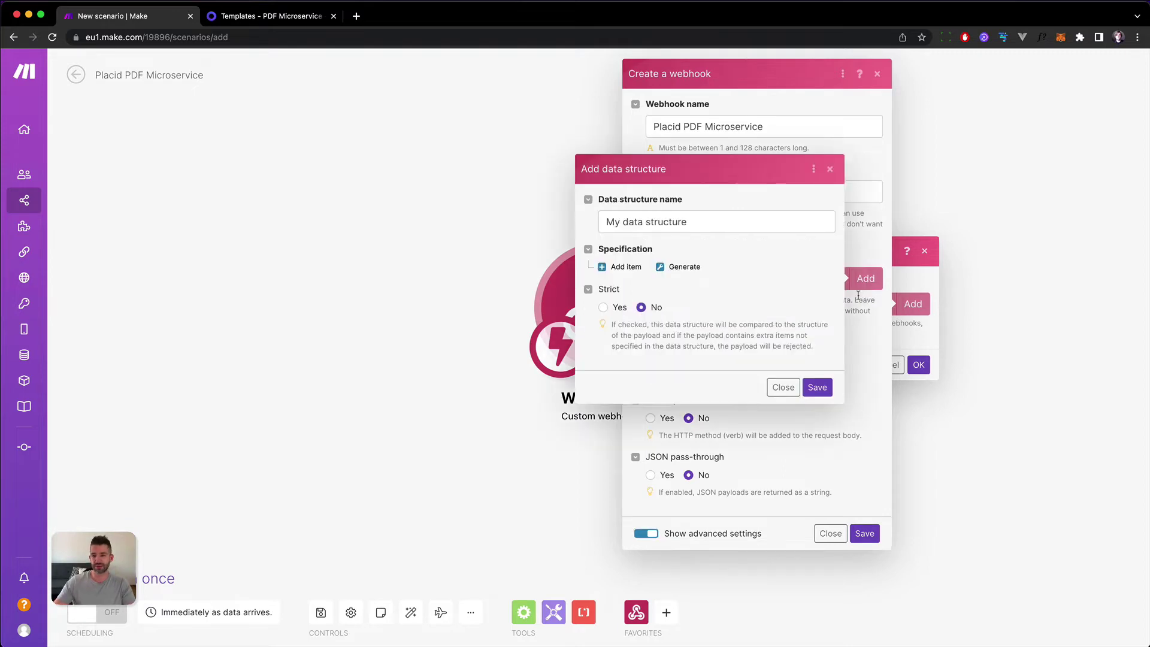
pyautogui.tripleClick(706, 224)
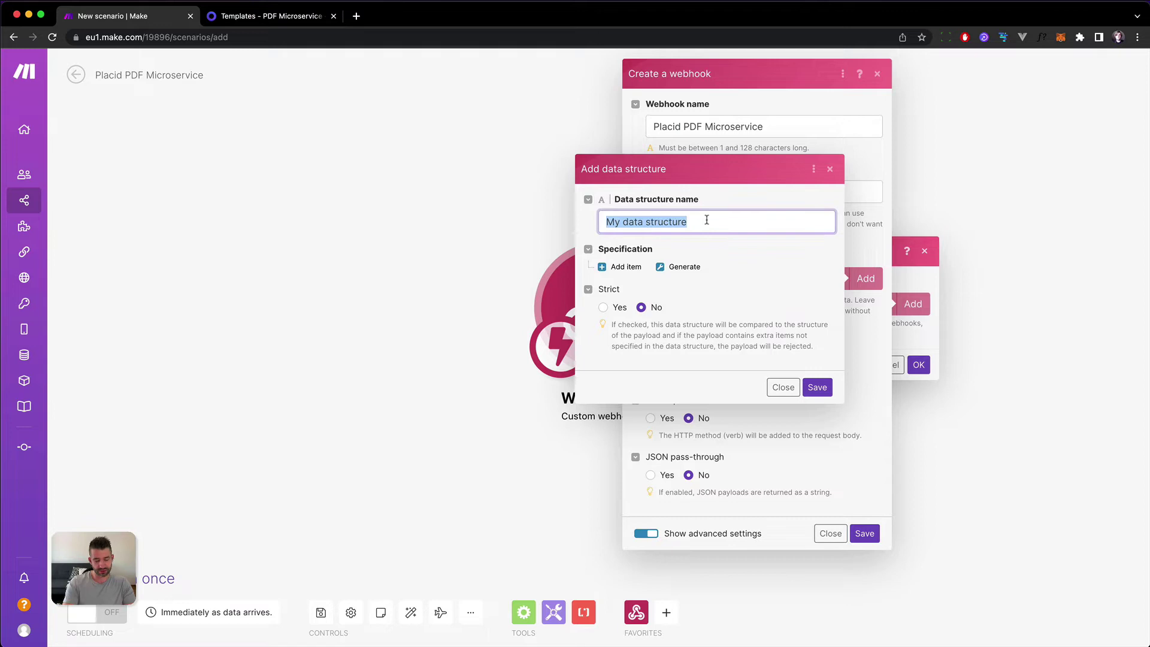
pyautogui.write('Certificat')
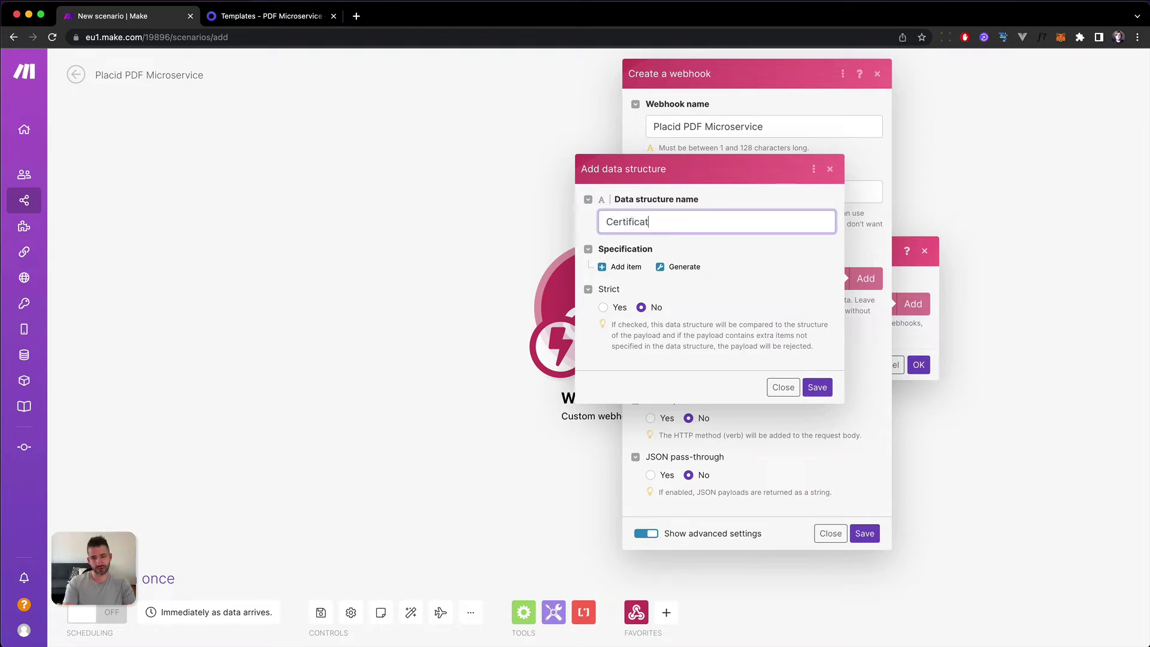
pyautogui.write('e Structure')
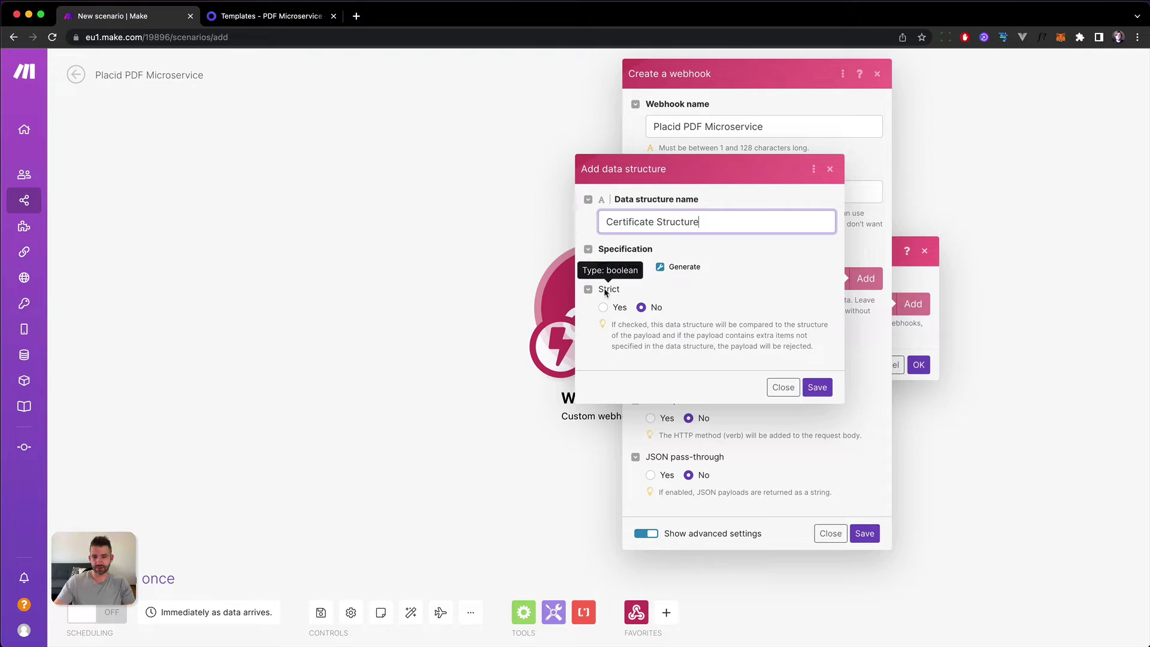
pyautogui.click(603, 307)
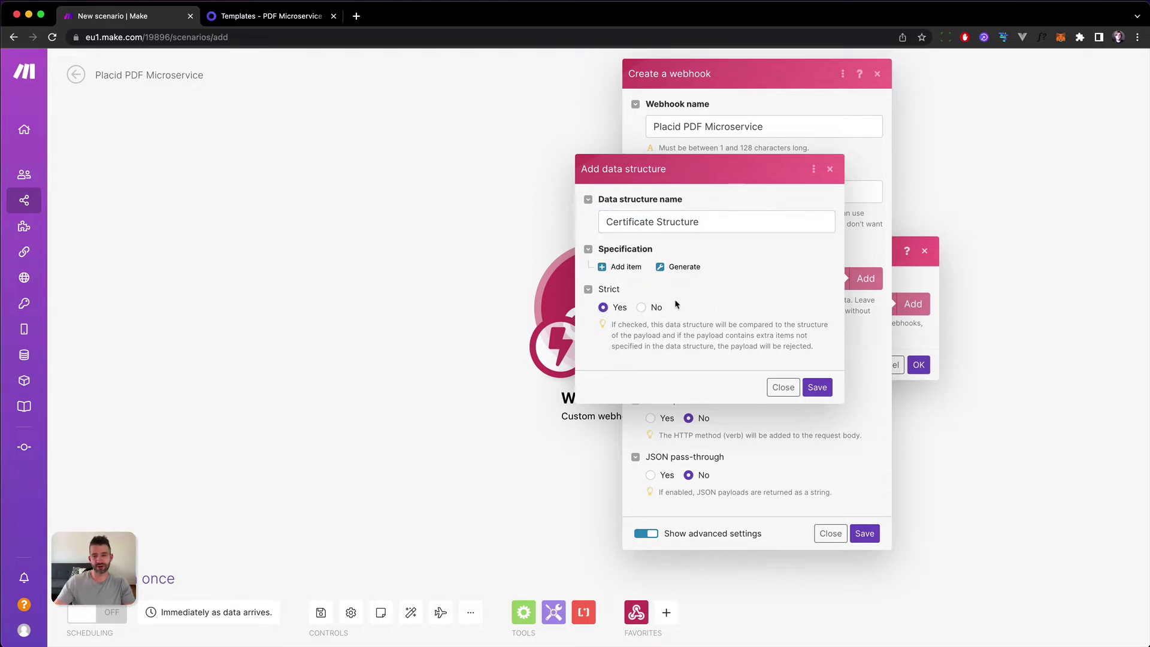
# Add a required Text item 'email' to the structure.
pyautogui.click(623, 266)
pyautogui.click(644, 205)
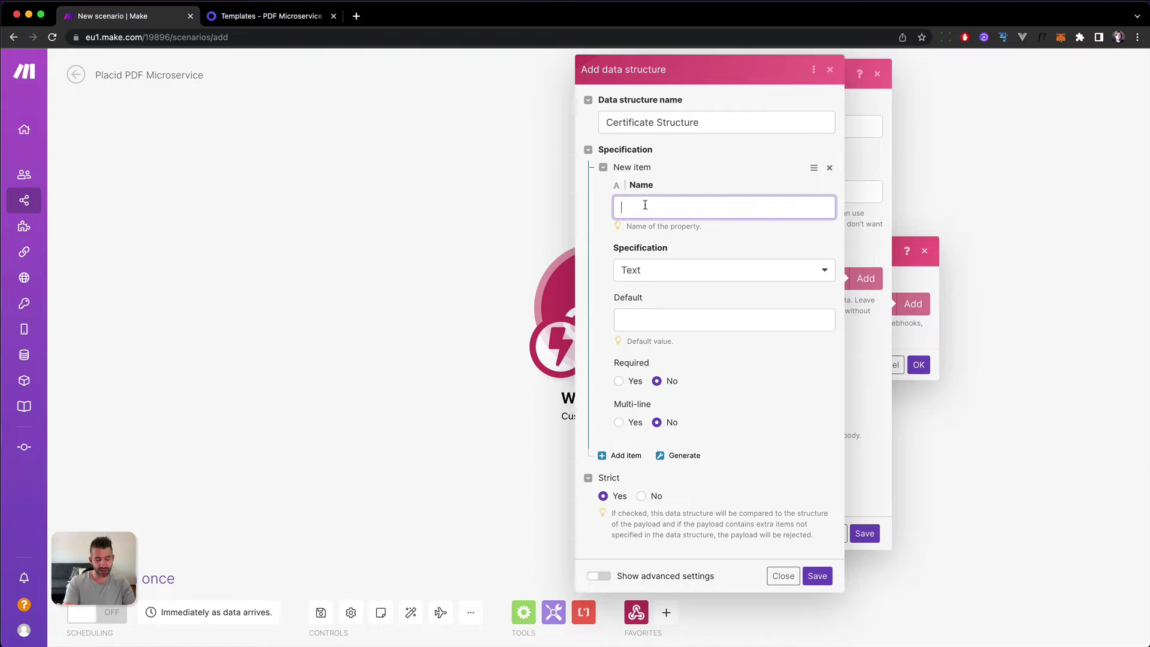
pyautogui.write('email')
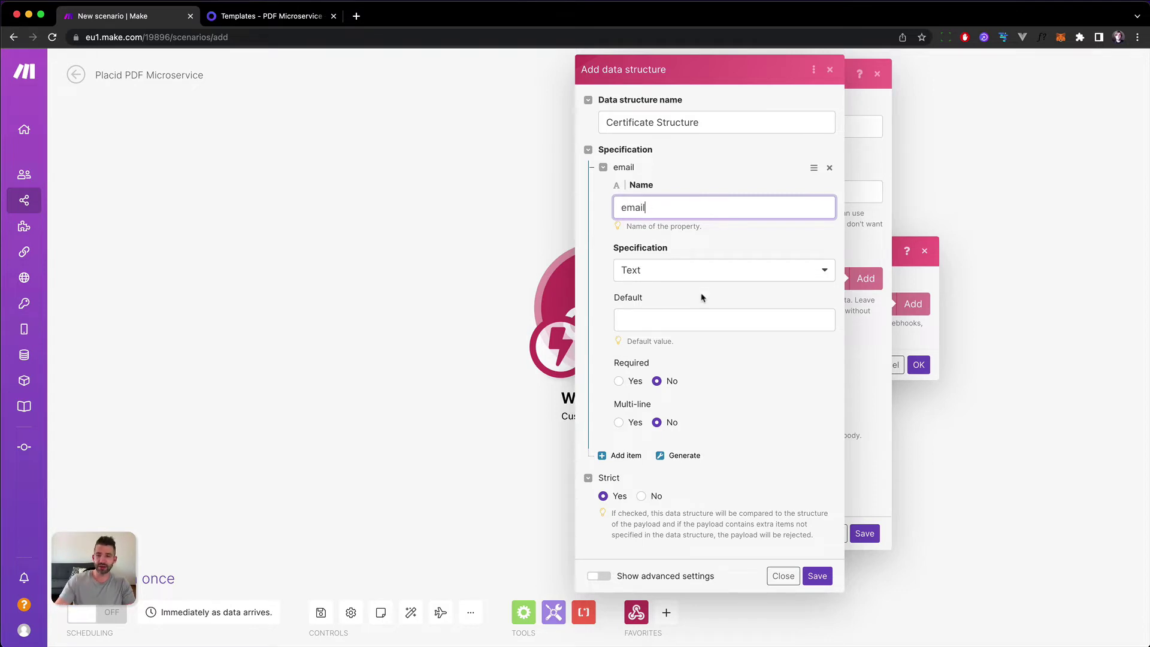
pyautogui.click(707, 272)
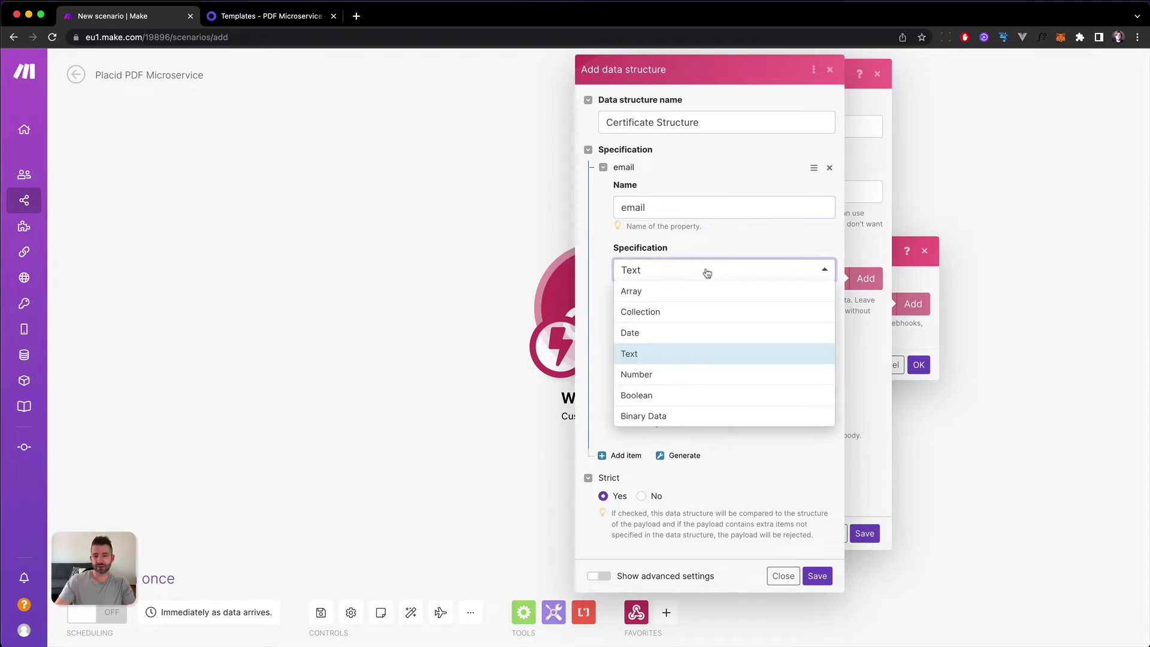
pyautogui.click(629, 355)
pyautogui.click(619, 382)
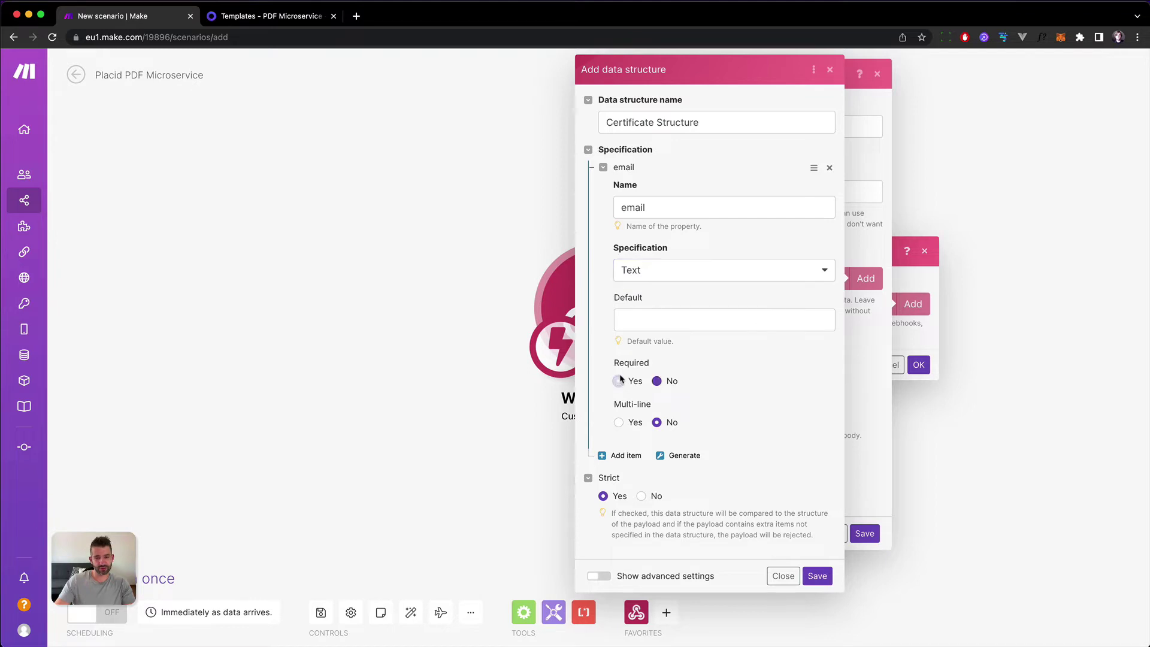
pyautogui.click(602, 168)
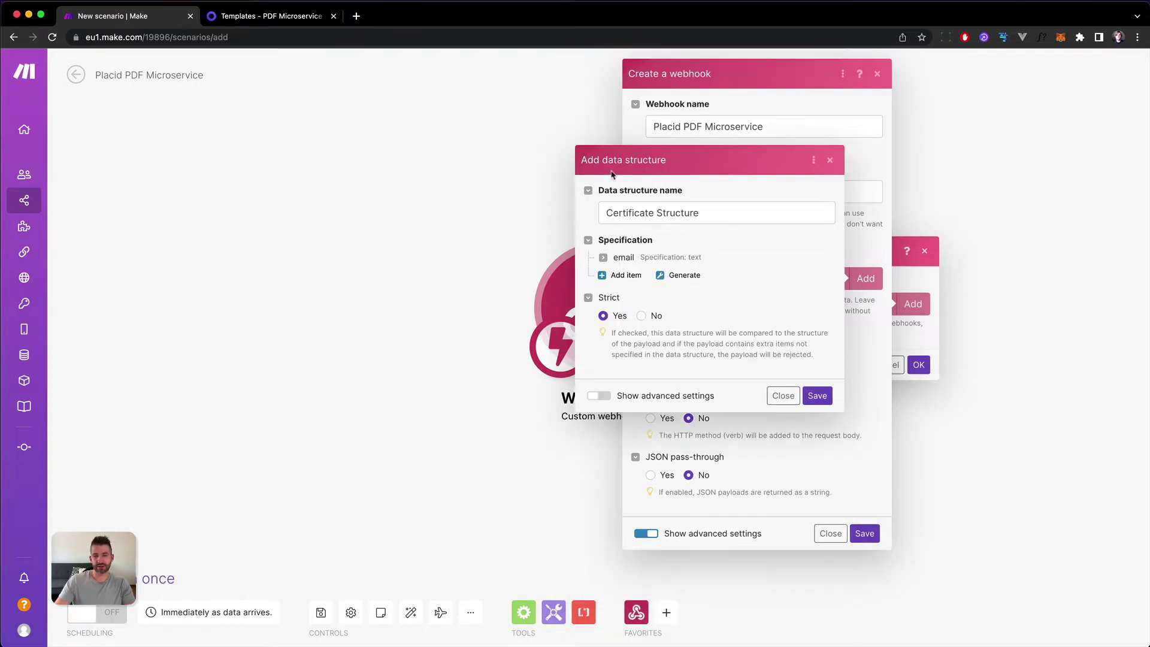
# Add a required item 'name', checking the matching name layer in the Placid template.
pyautogui.click(640, 275)
pyautogui.click(660, 228)
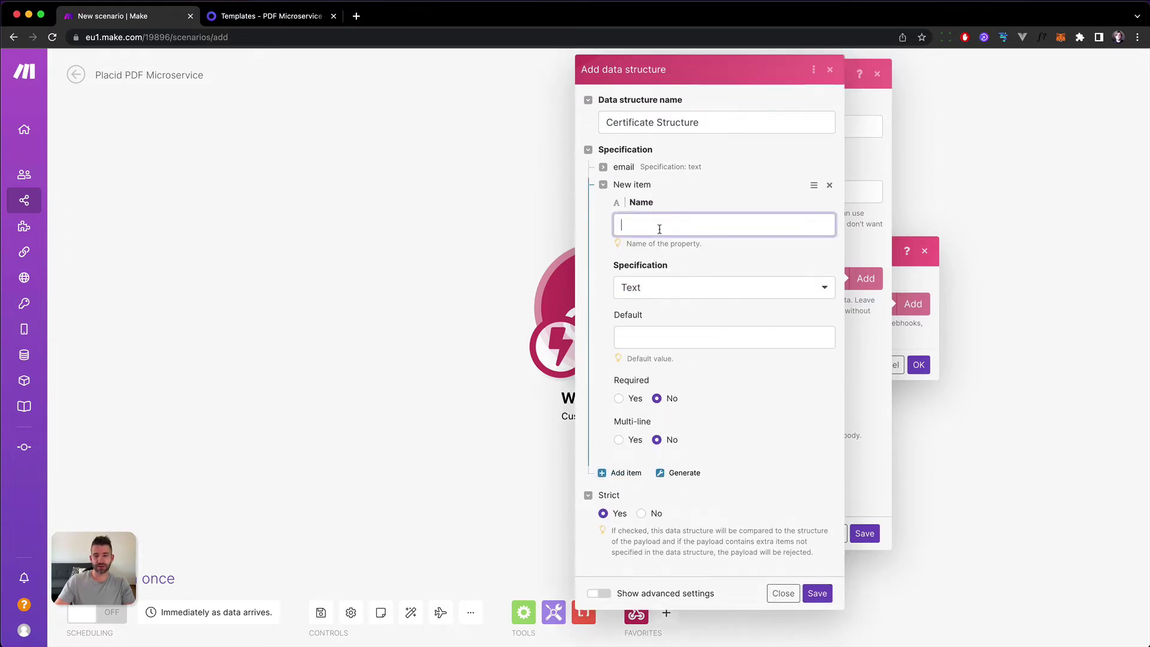
pyautogui.write('name')
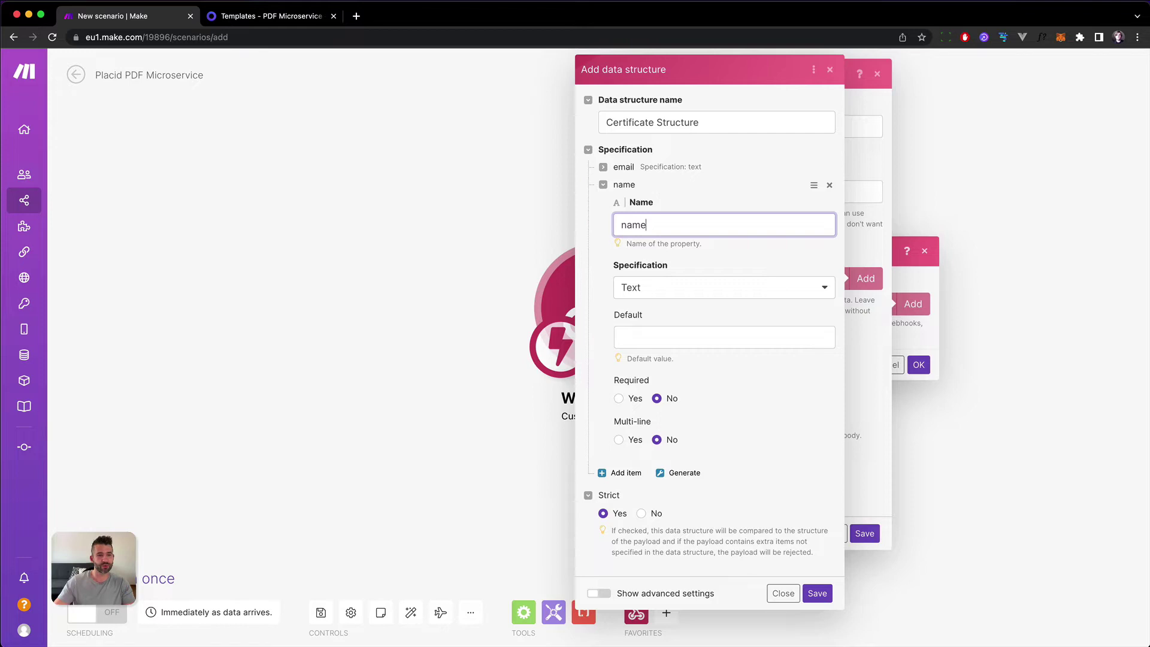
pyautogui.click(264, 16)
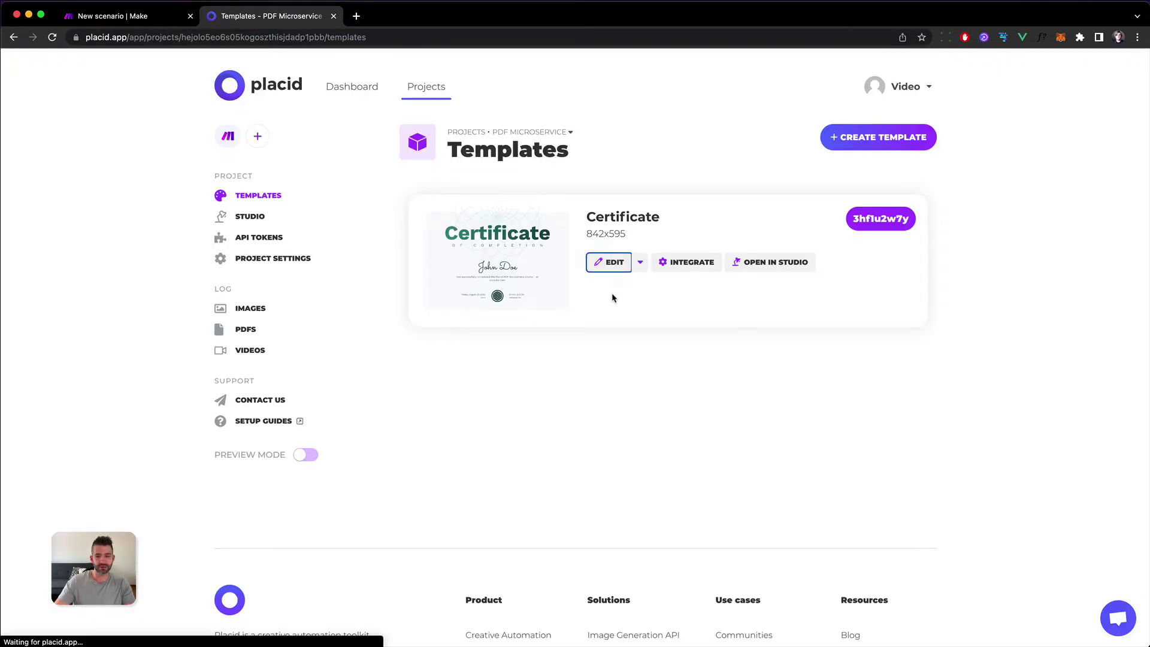
pyautogui.click(490, 408)
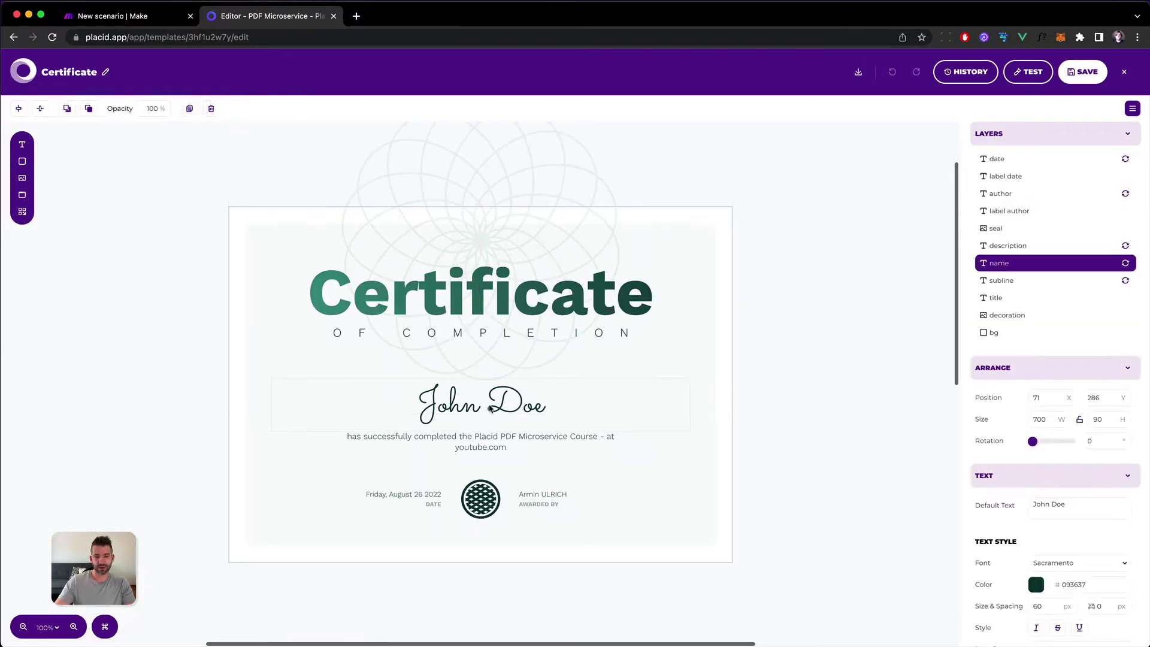
pyautogui.click(132, 16)
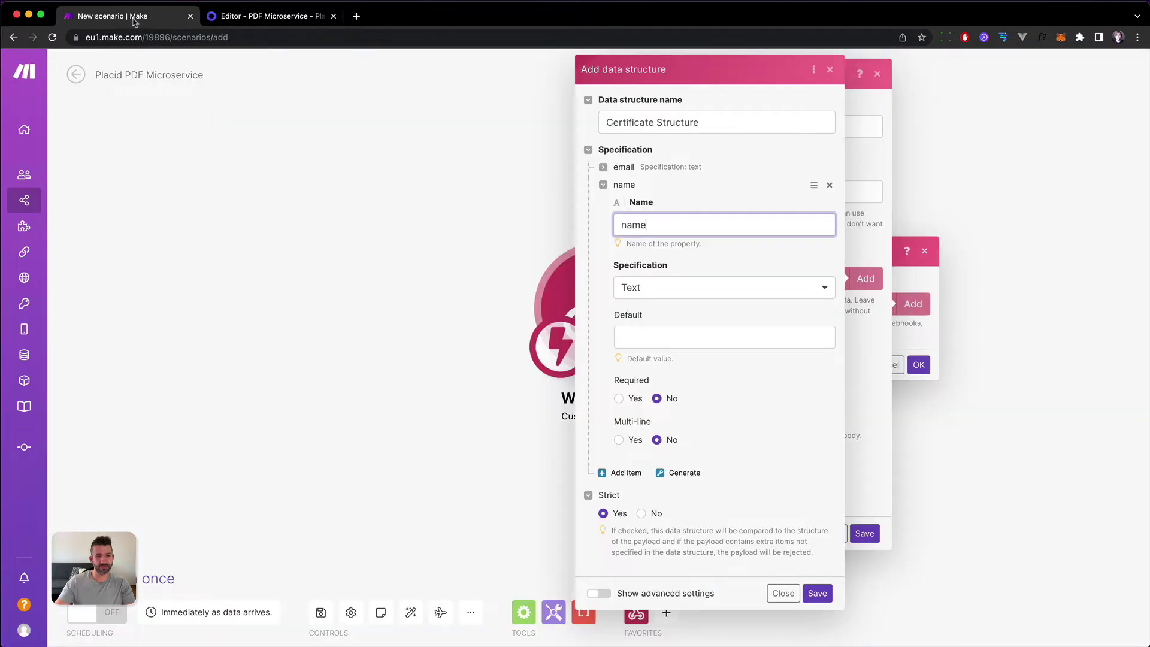
pyautogui.click(619, 398)
pyautogui.click(603, 185)
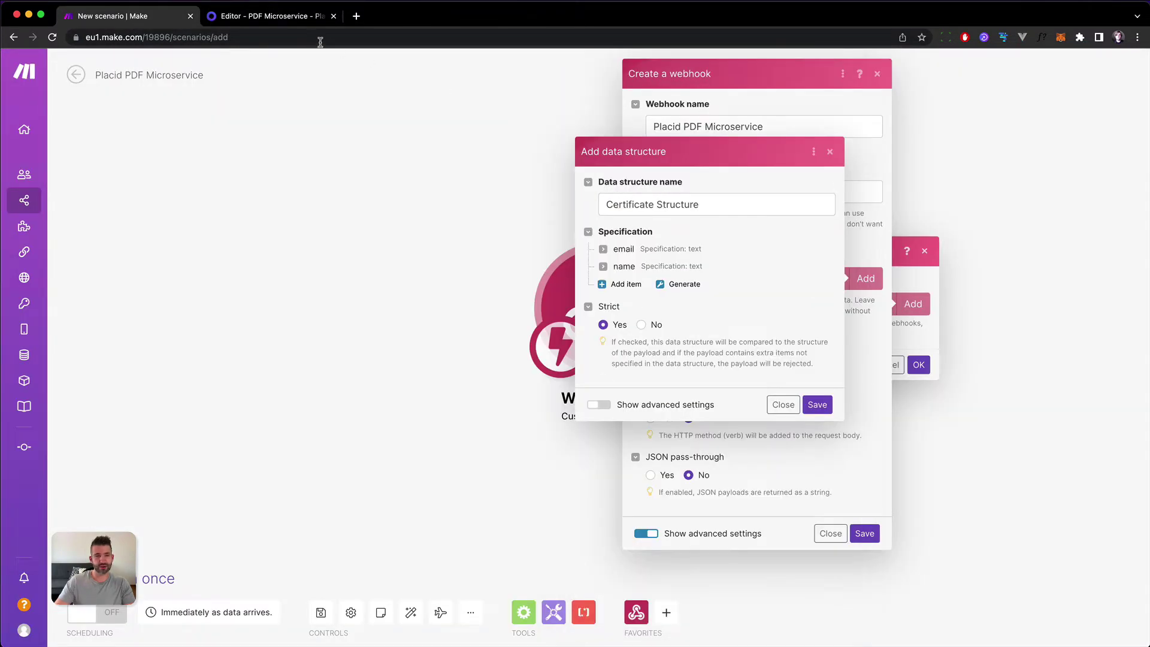
pyautogui.click(268, 17)
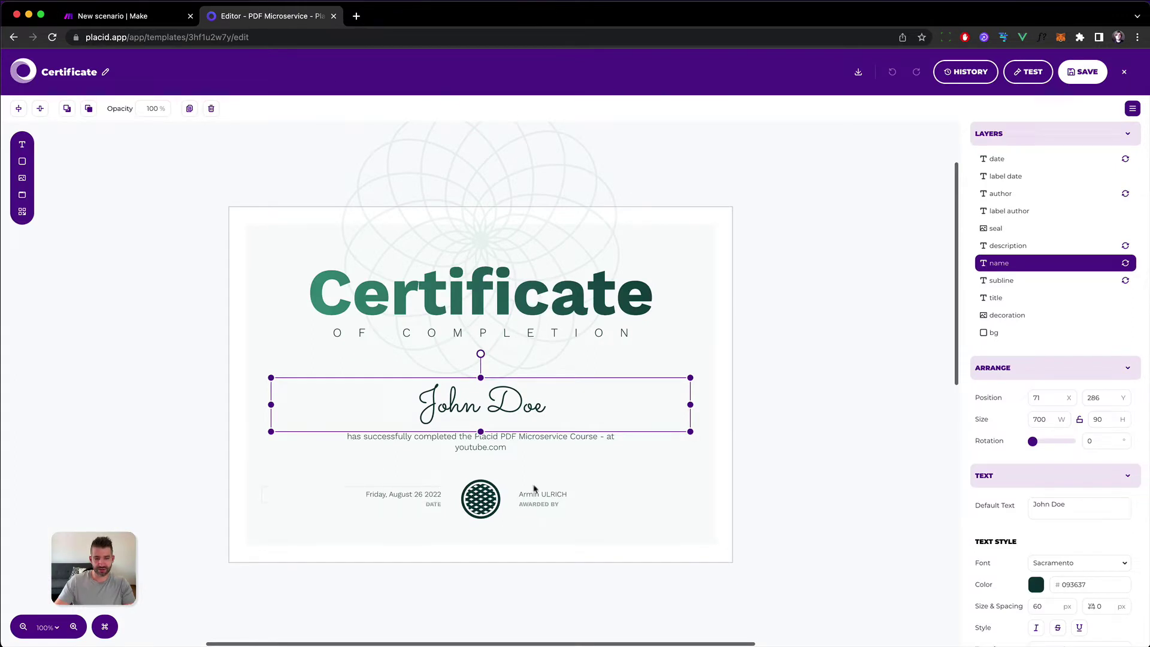
pyautogui.click(160, 15)
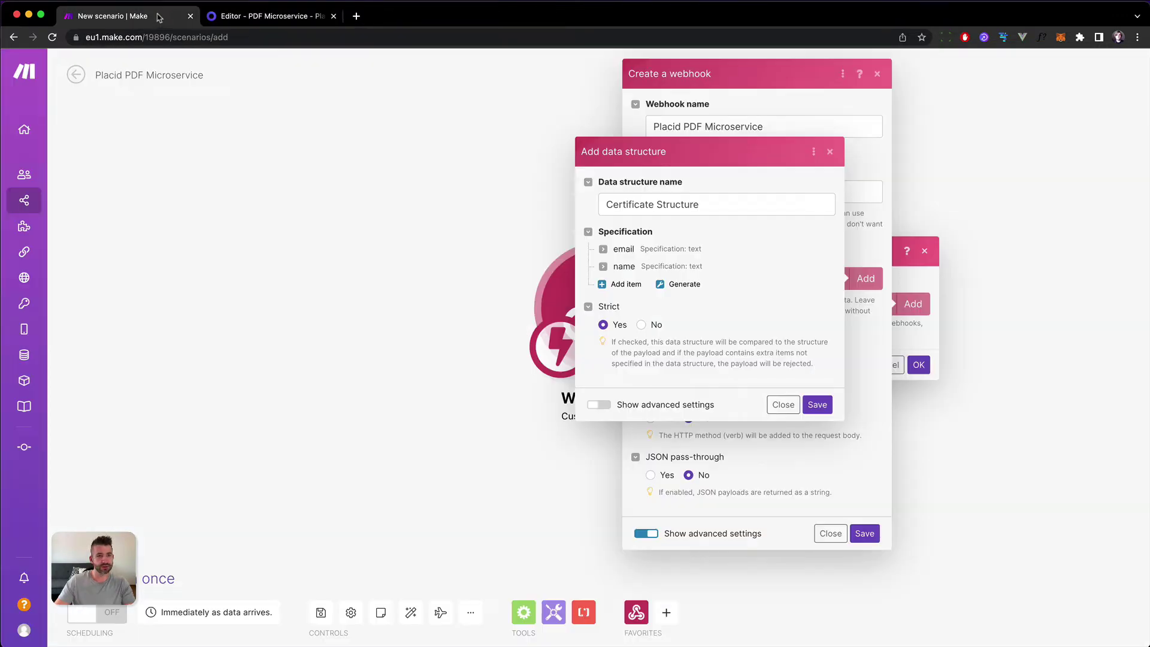
# Add a required Text item 'date' to the structure.
pyautogui.click(623, 291)
pyautogui.click(713, 241)
pyautogui.write('date')
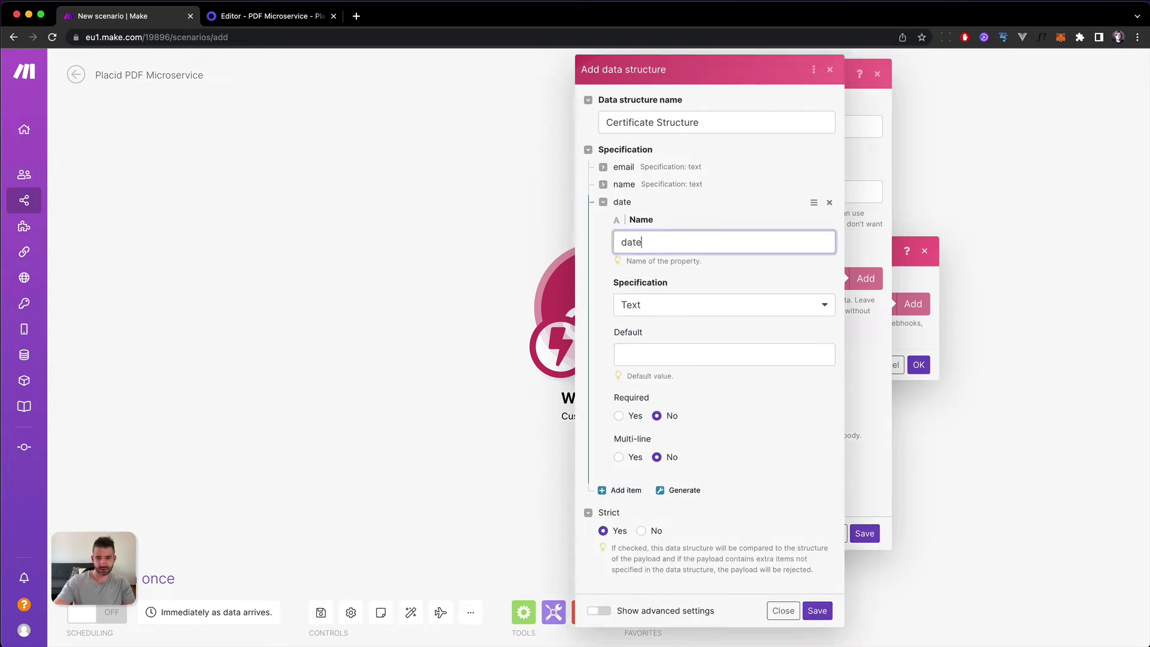
pyautogui.click(732, 312)
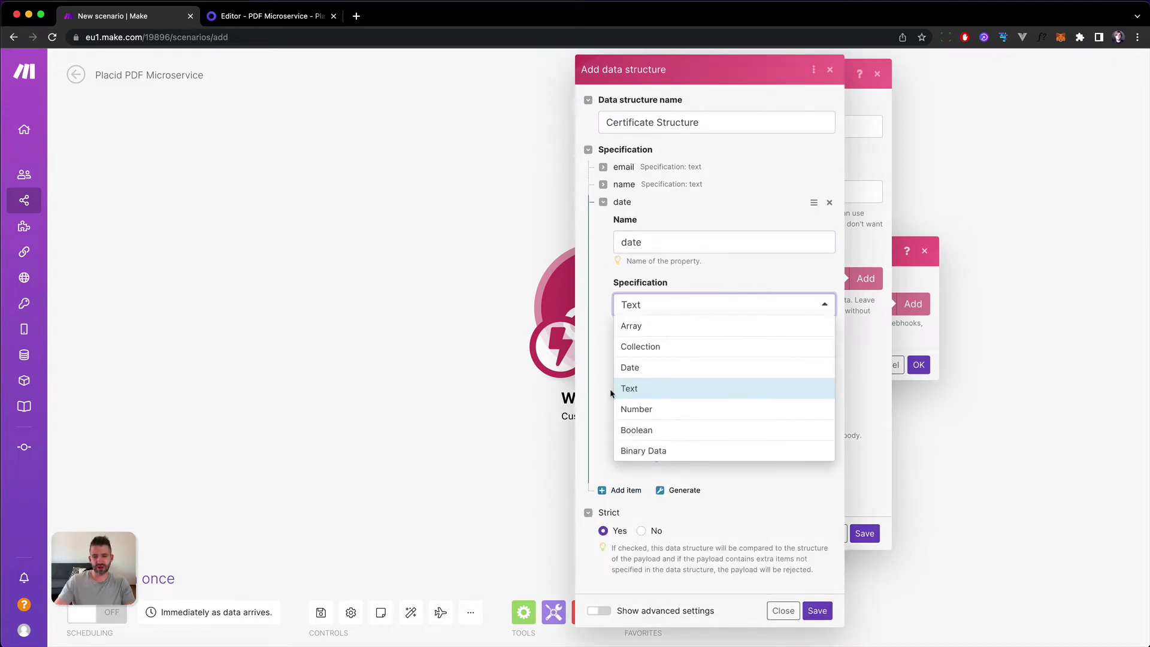
pyautogui.click(650, 395)
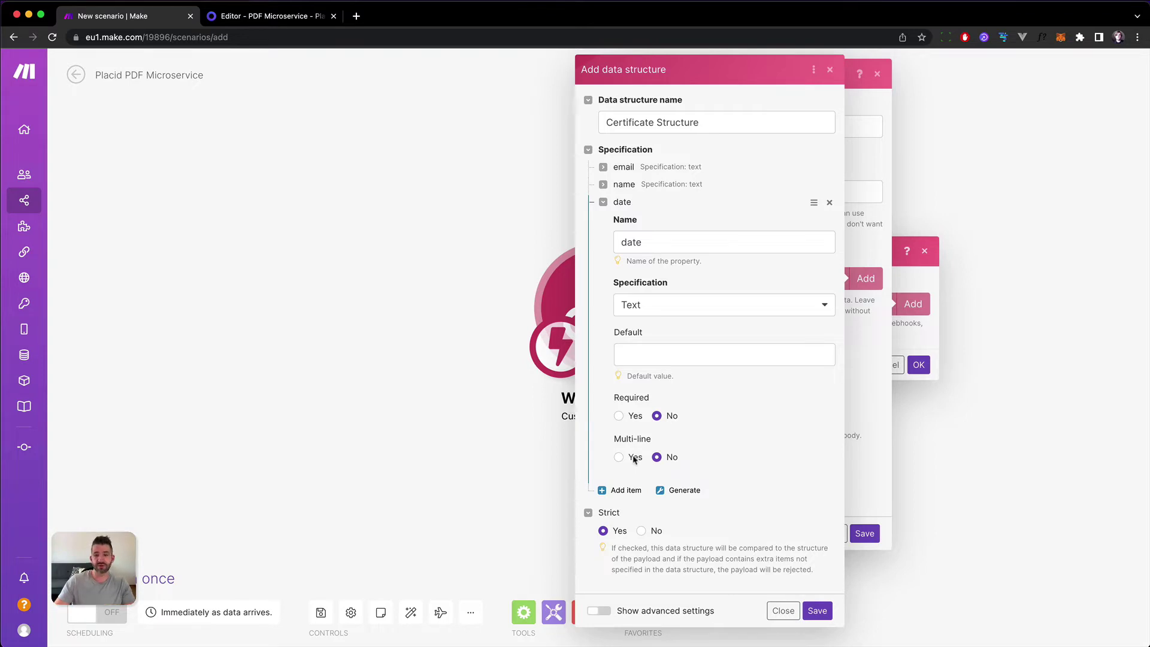
pyautogui.click(619, 415)
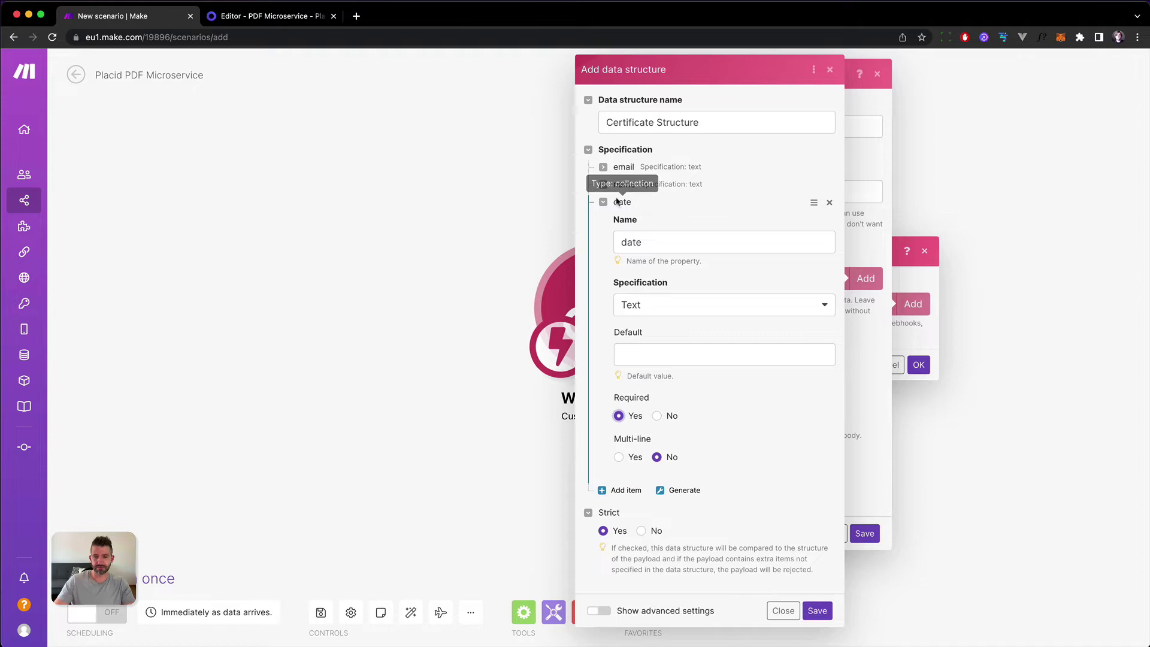
pyautogui.click(603, 202)
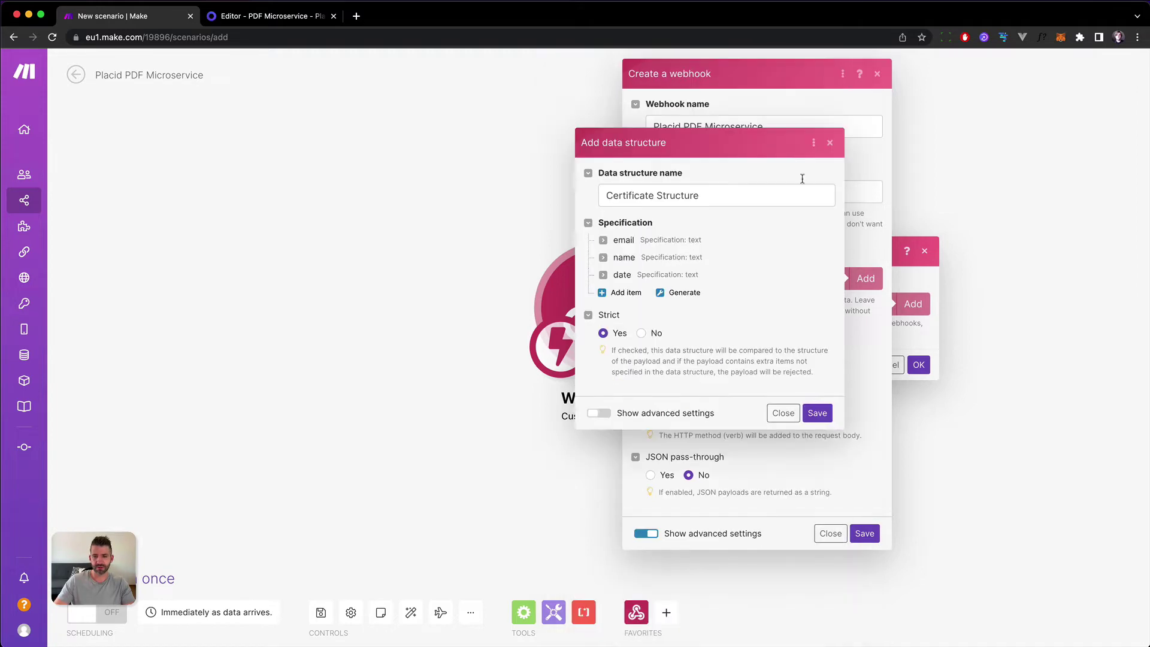
# Save the Certificate Structure data structure and then the Placid PDF Microservice webhook.
pyautogui.click(816, 416)
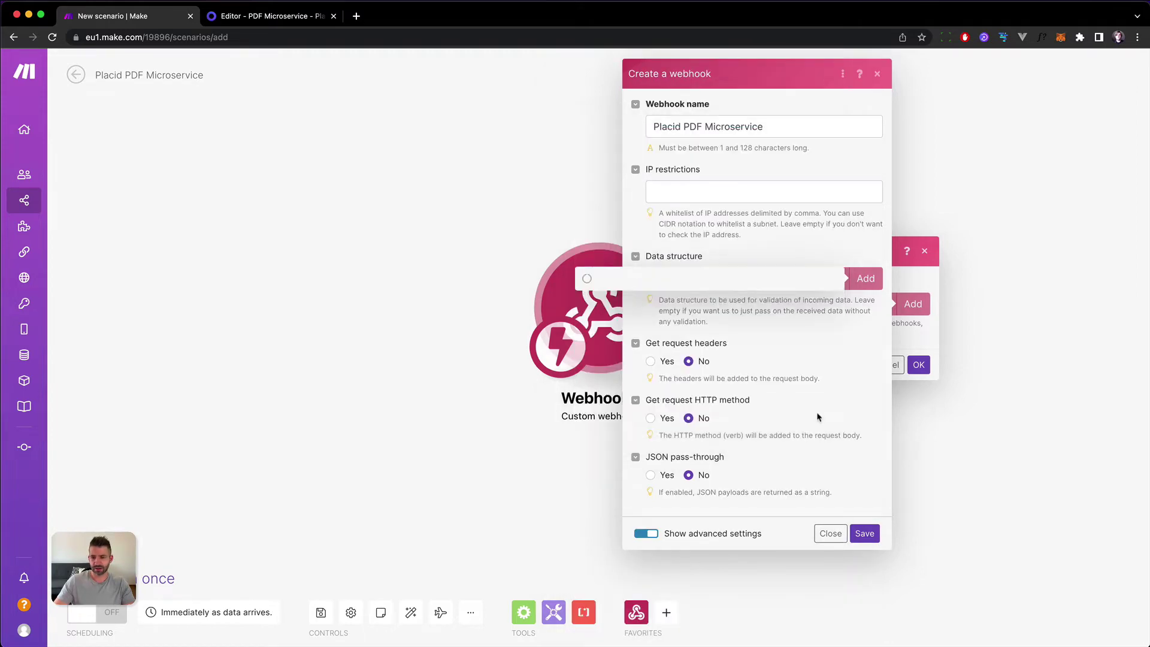
pyautogui.click(865, 533)
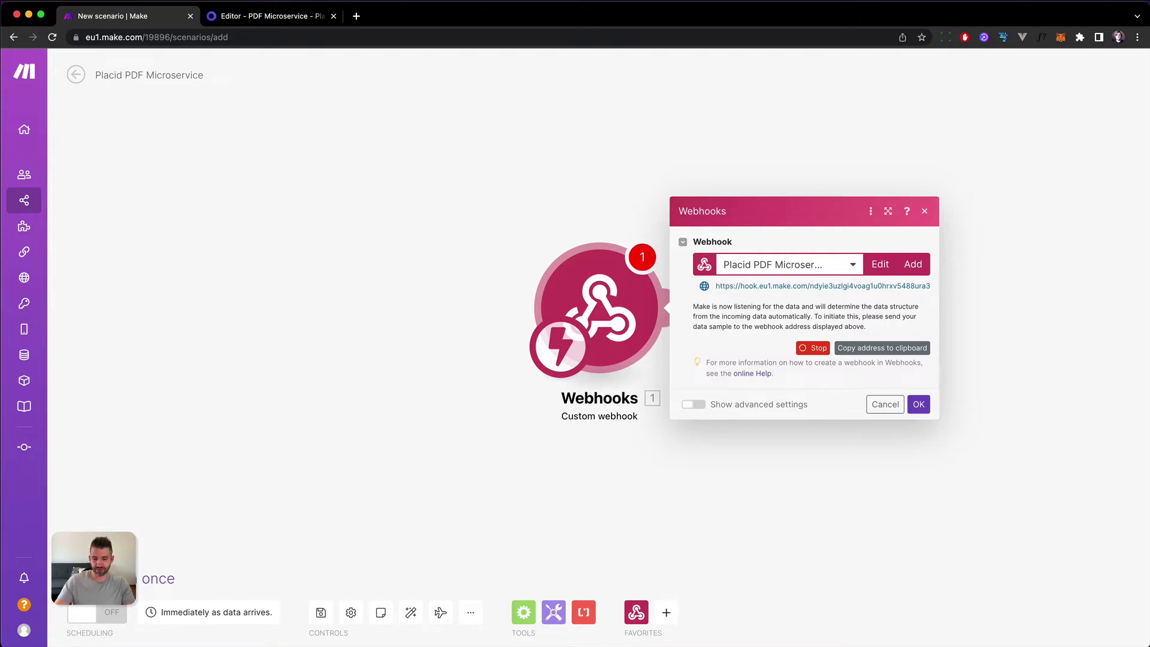
# Launch Paw and set the request URL to the copied Make webhook address.
pyautogui.hotkey('alt', 'space')
pyautogui.write('paw')
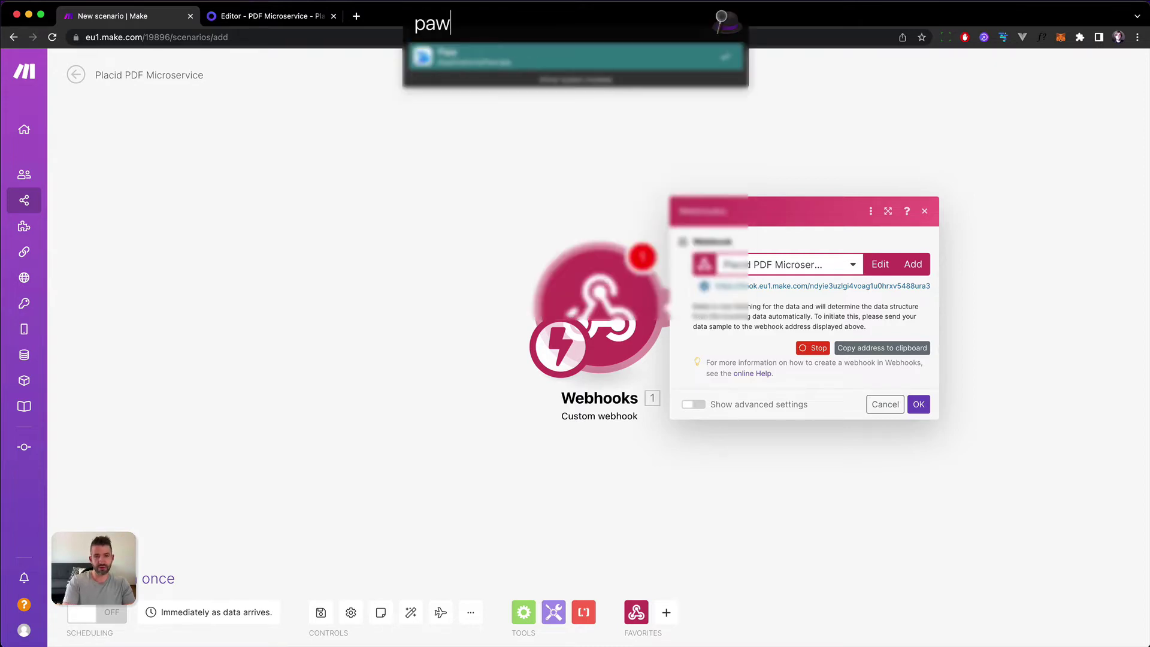
pyautogui.press('Return')
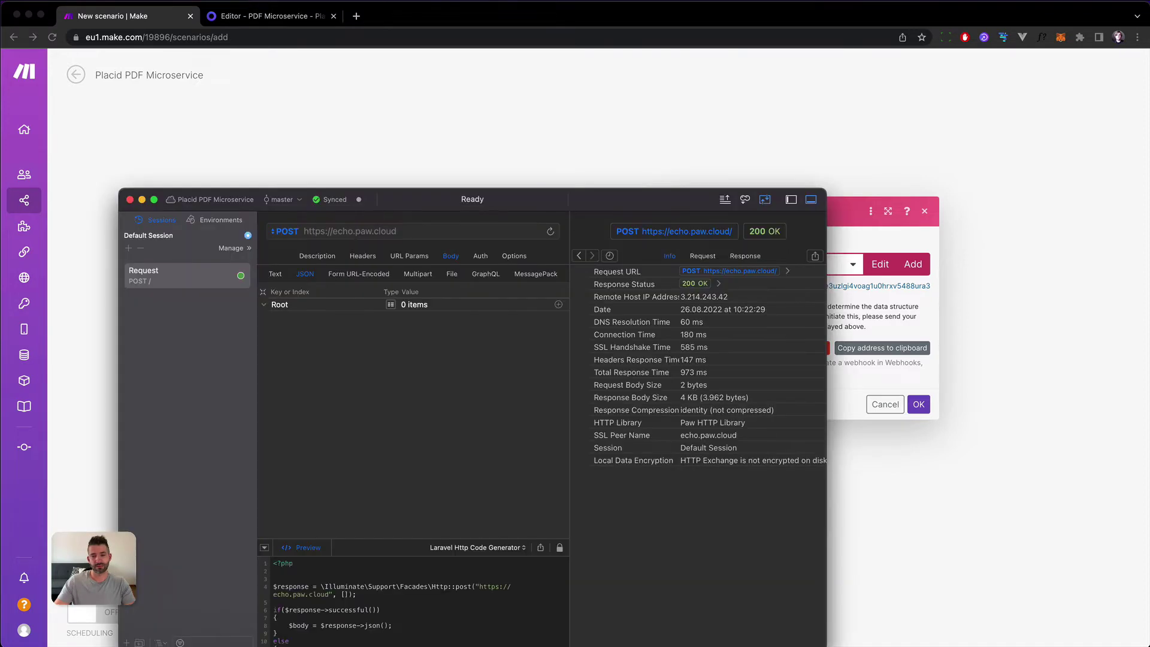
pyautogui.moveTo(571, 205); pyautogui.dragTo(547, 145)
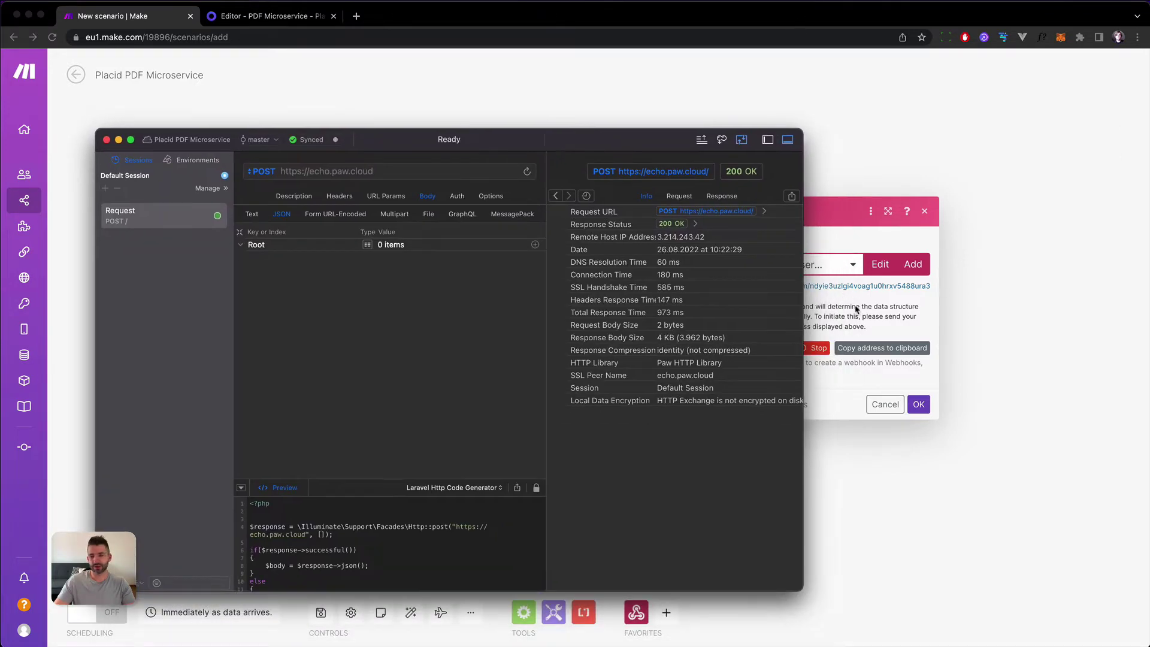
pyautogui.click(835, 292)
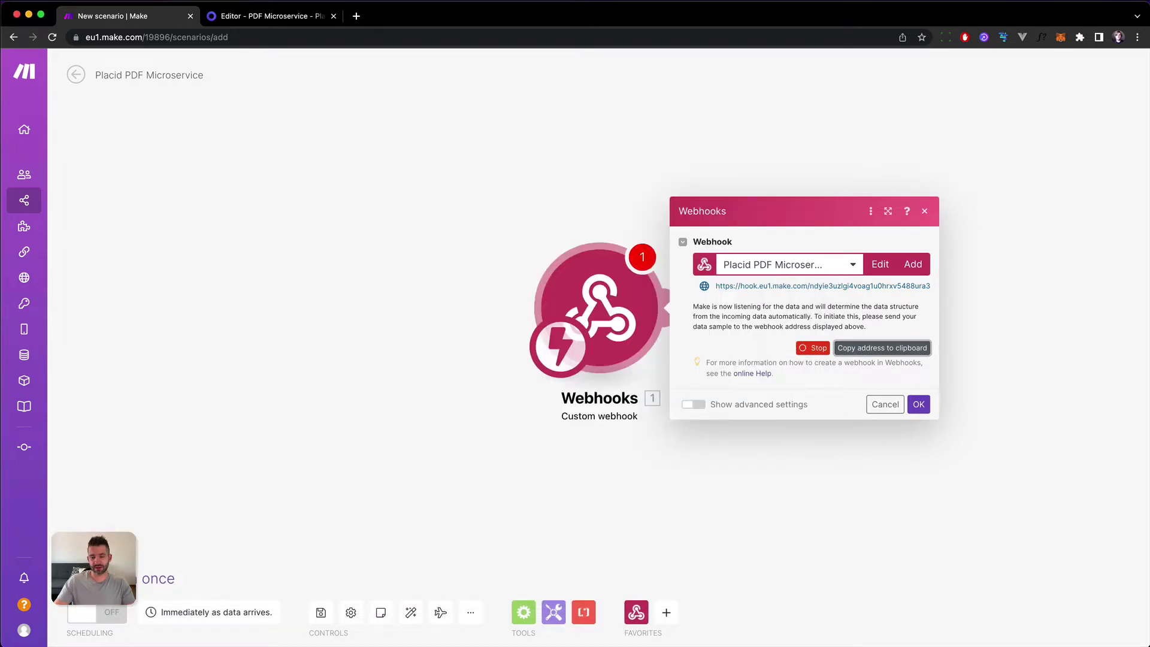
pyautogui.press('super+Tab')
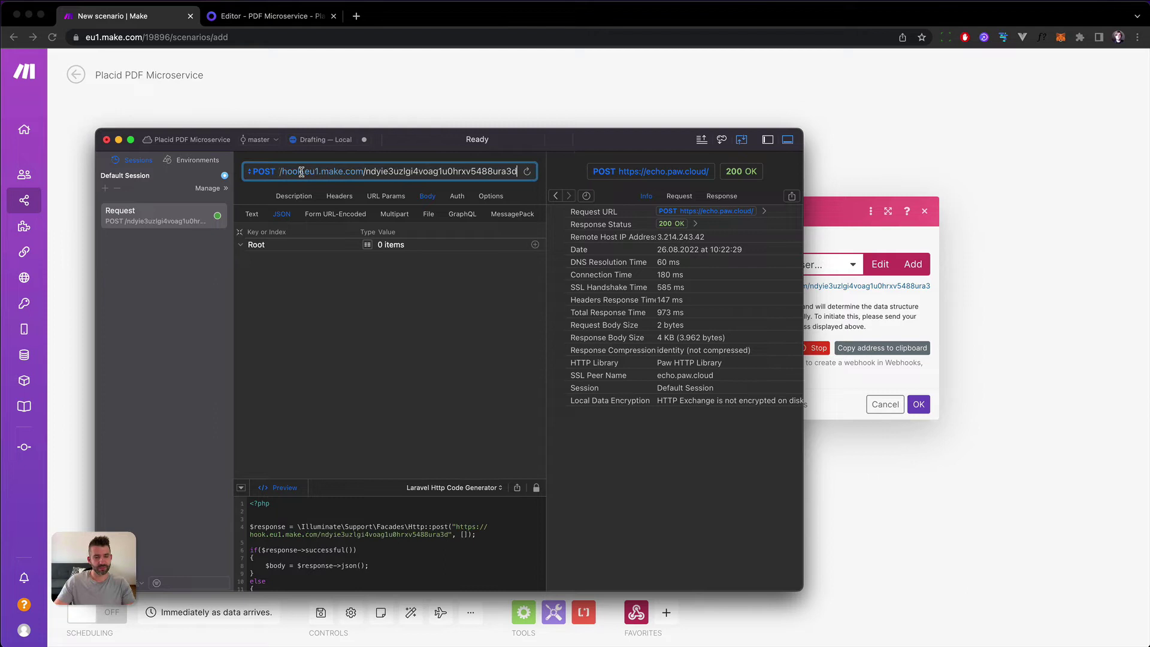
pyautogui.press('Return')
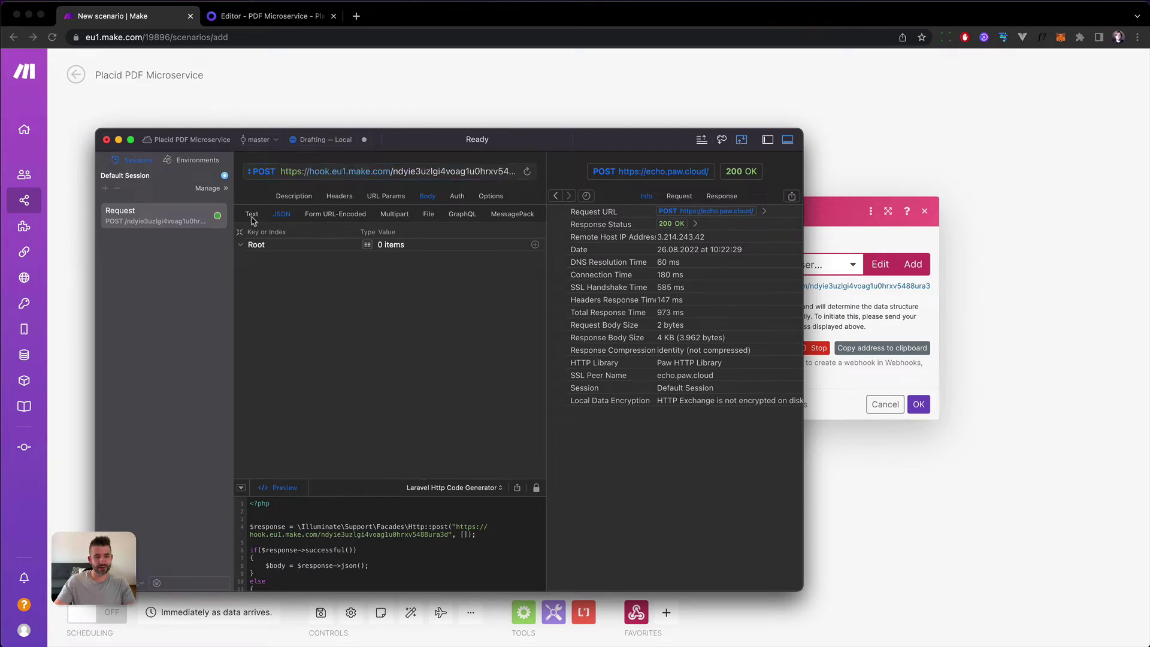
# Add body fields 'name' and 'email' with the recipient's full name and e-mail address.
pyautogui.click(535, 244)
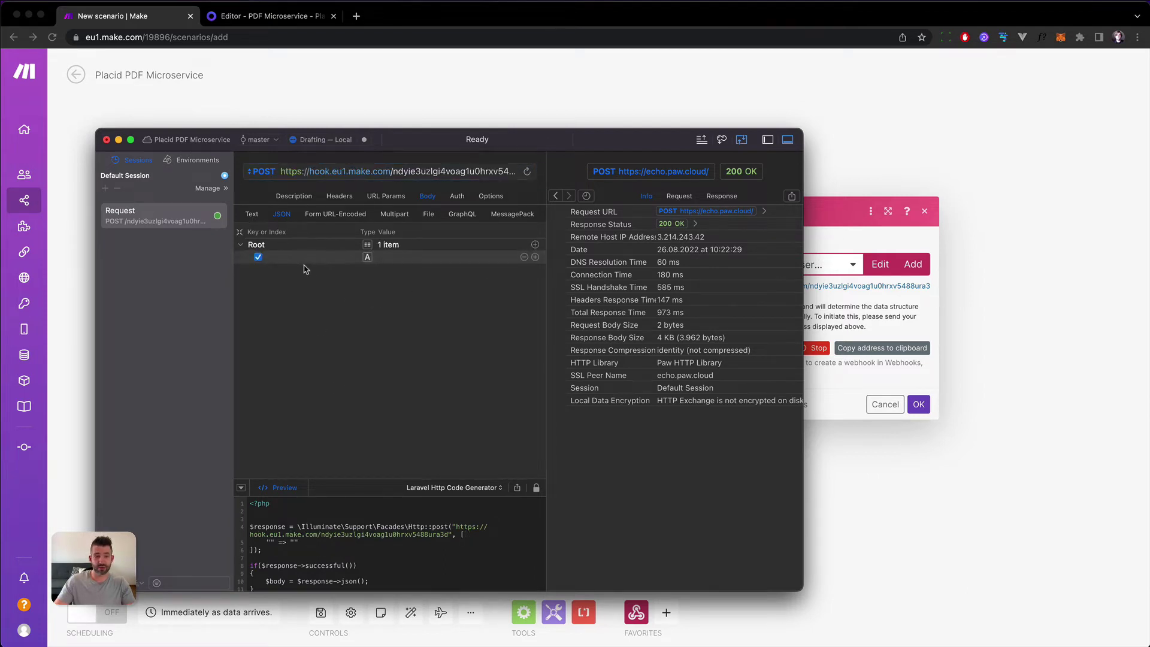
pyautogui.click(301, 258)
pyautogui.write('name')
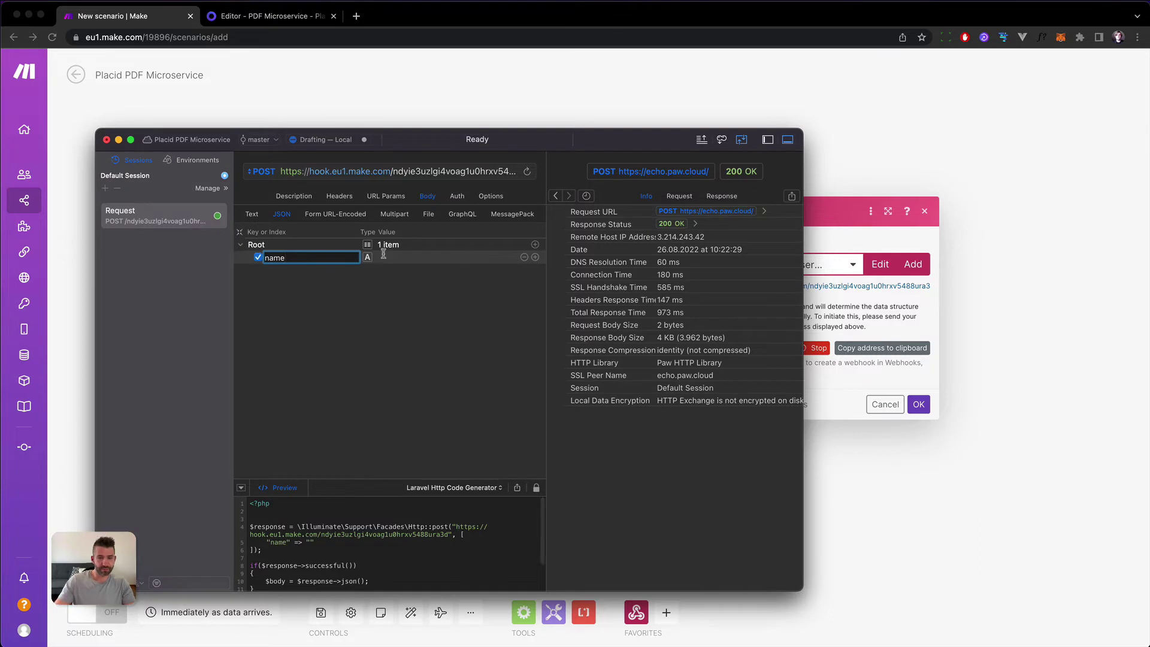
pyautogui.click(463, 257)
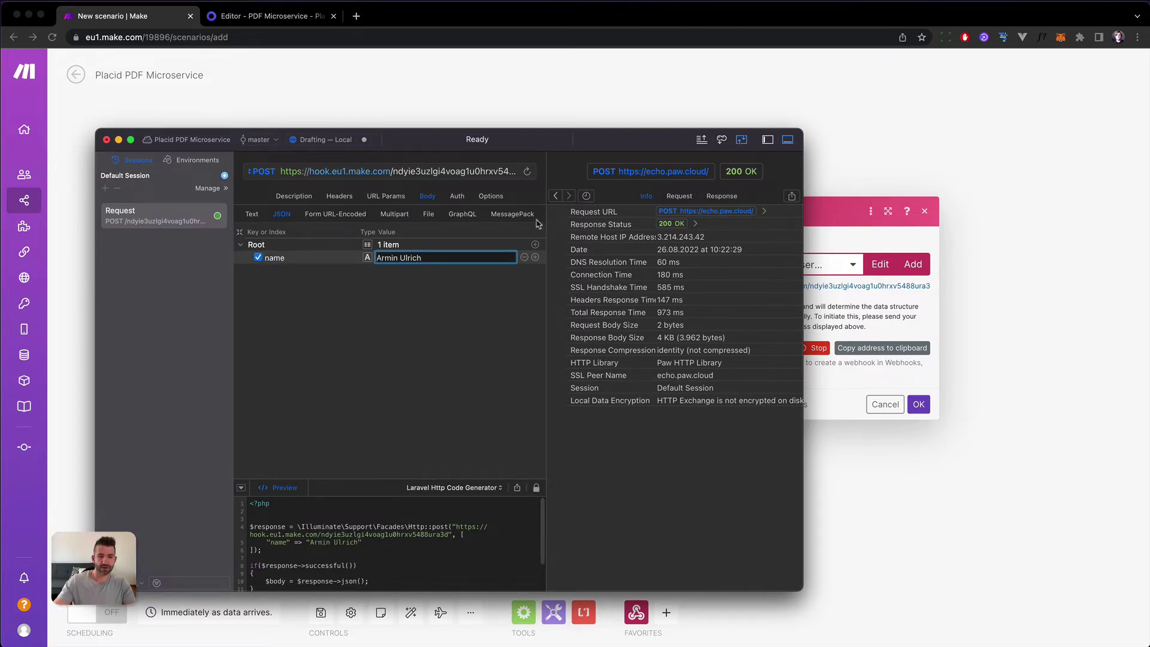
pyautogui.click(535, 258)
pyautogui.click(335, 269)
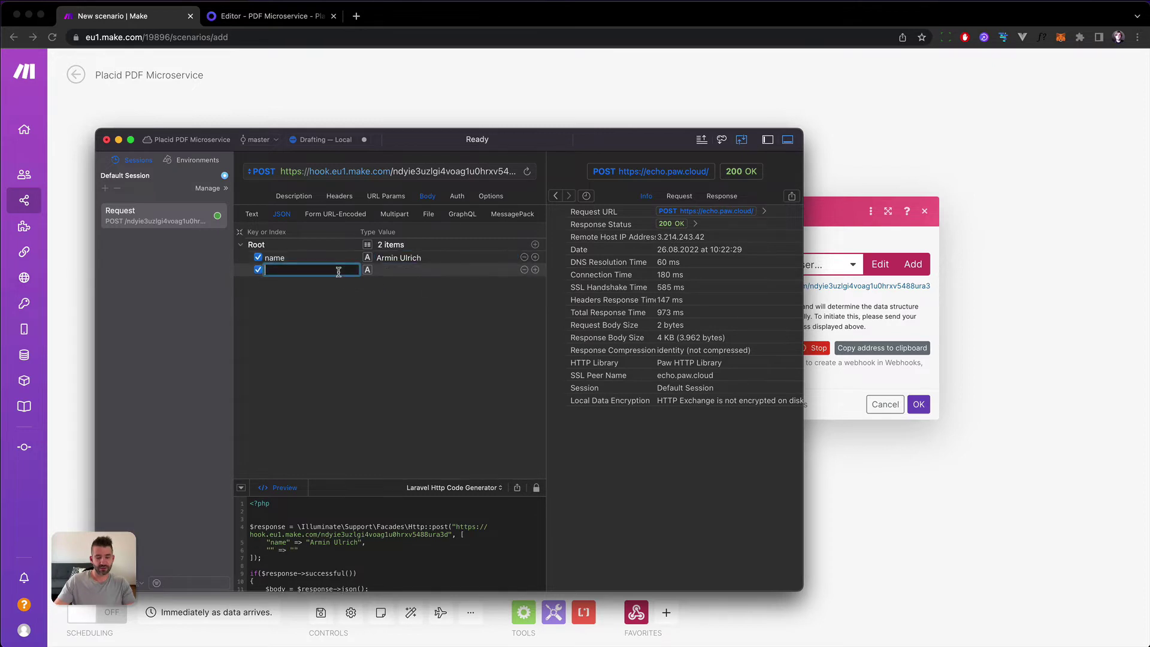
pyautogui.write('email')
pyautogui.click(446, 270)
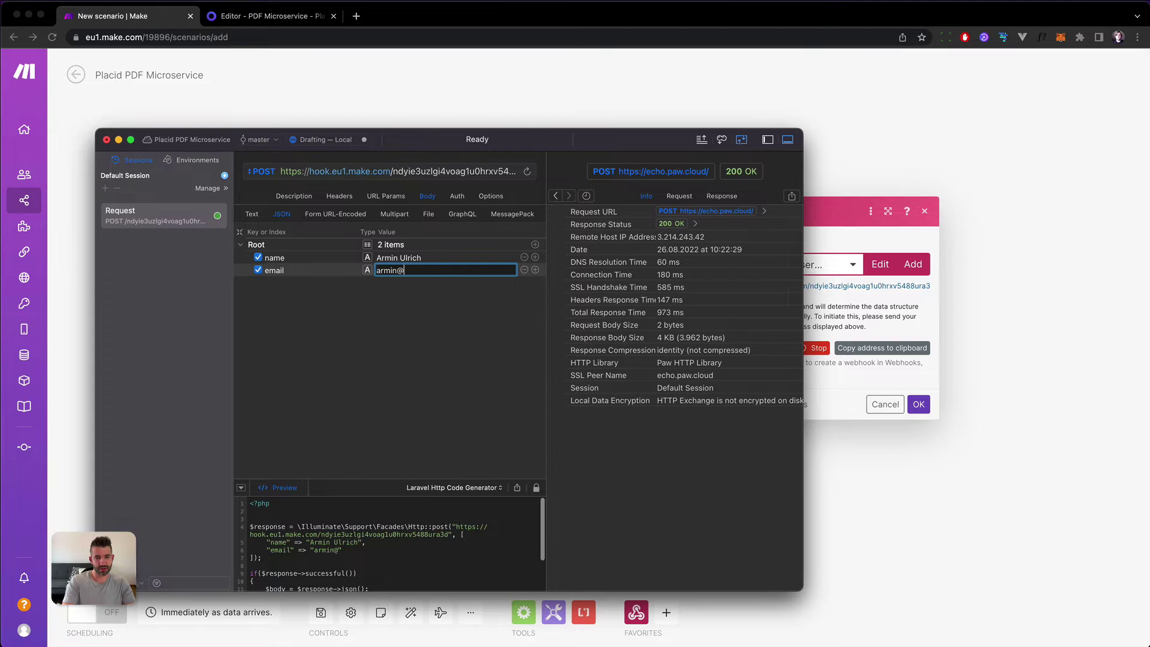
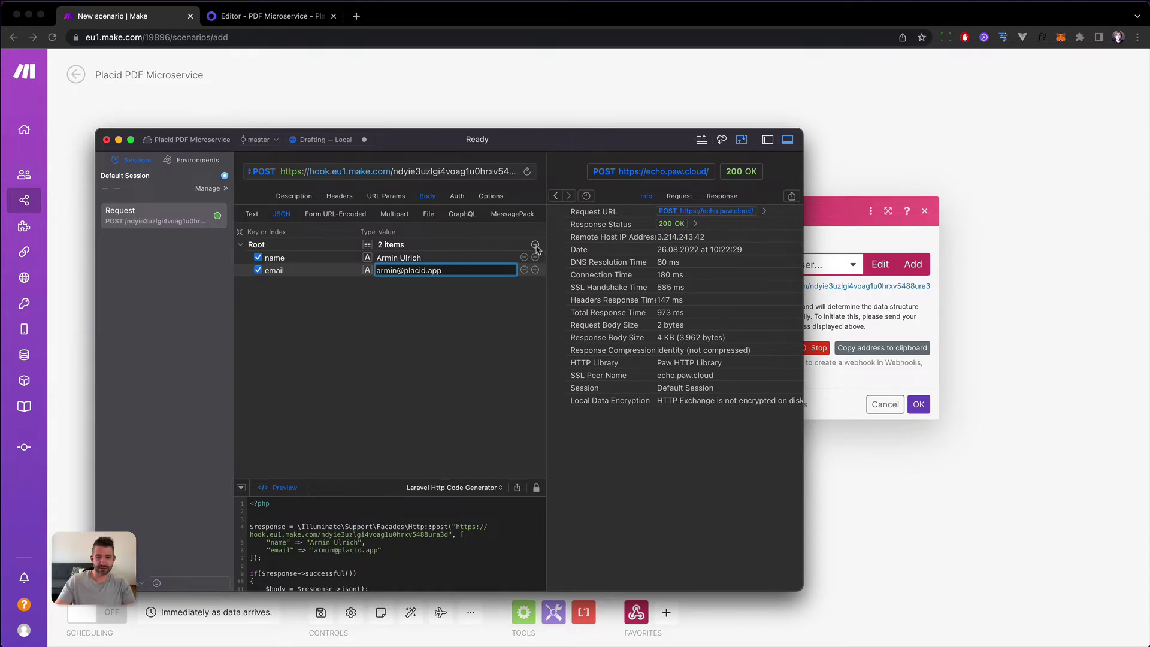
# Add a third body row and paste in the certificate's default date text copied from Placid.
pyautogui.click(535, 271)
pyautogui.click(231, 16)
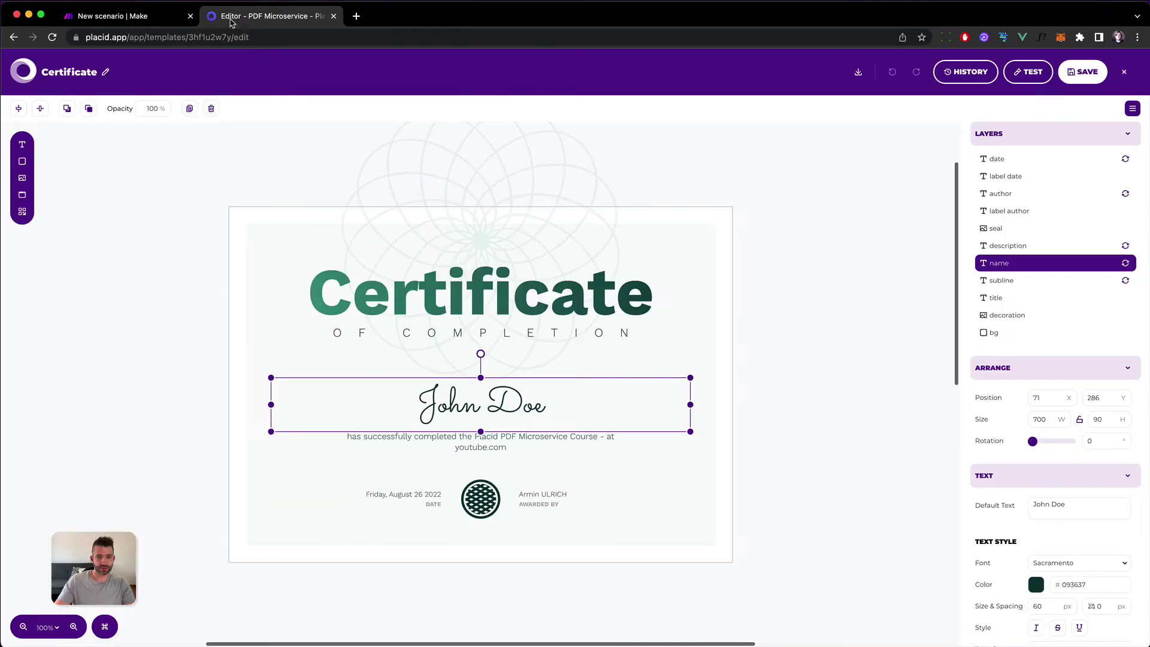
pyautogui.click(410, 497)
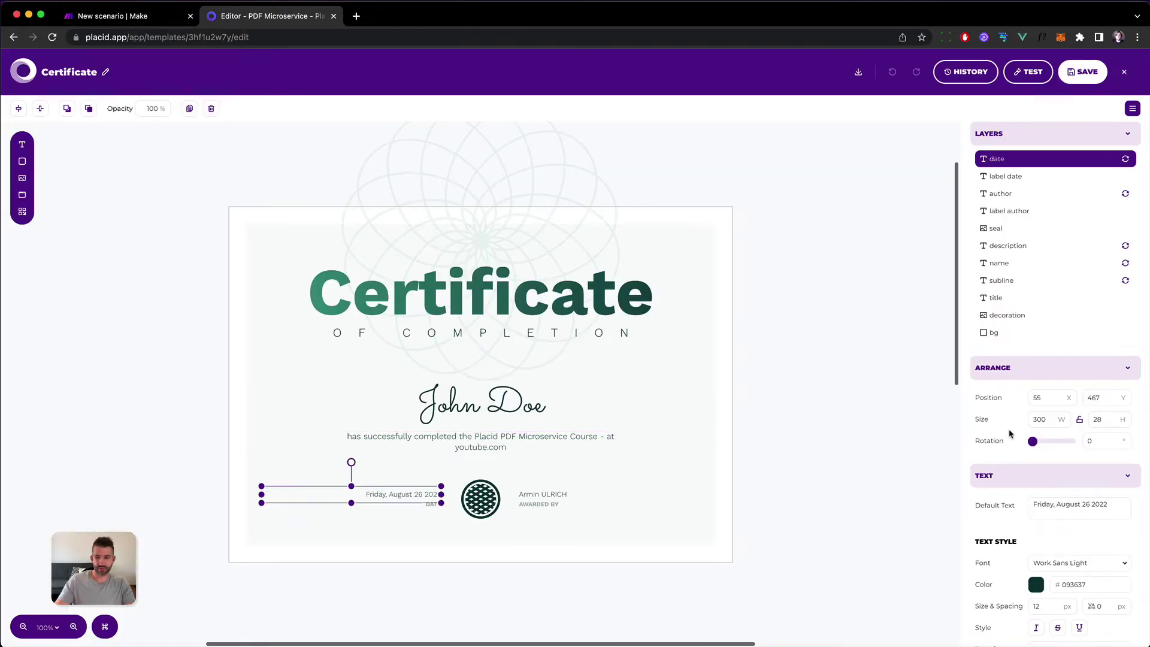
pyautogui.tripleClick(1067, 510)
pyautogui.press('super+c')
pyautogui.click(120, 16)
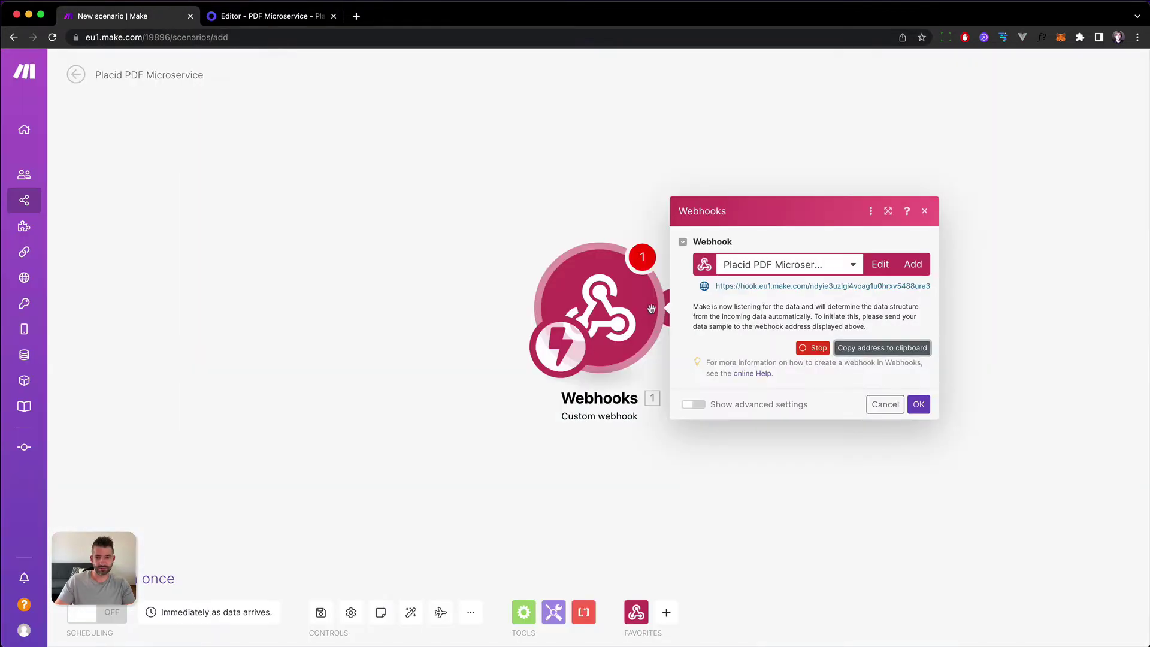
pyautogui.press('super+Tab')
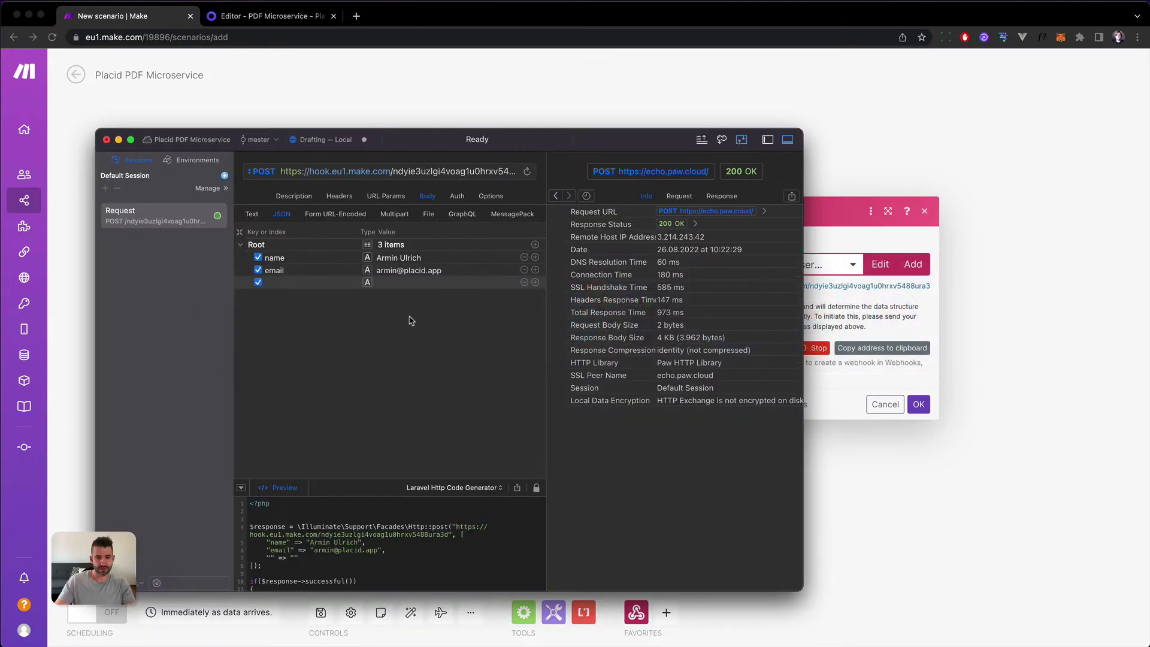
pyautogui.click(390, 288)
pyautogui.press('super+v')
# Name the row 'date', change its value to Saturday, August 27 2022, and send.
pyautogui.click(331, 281)
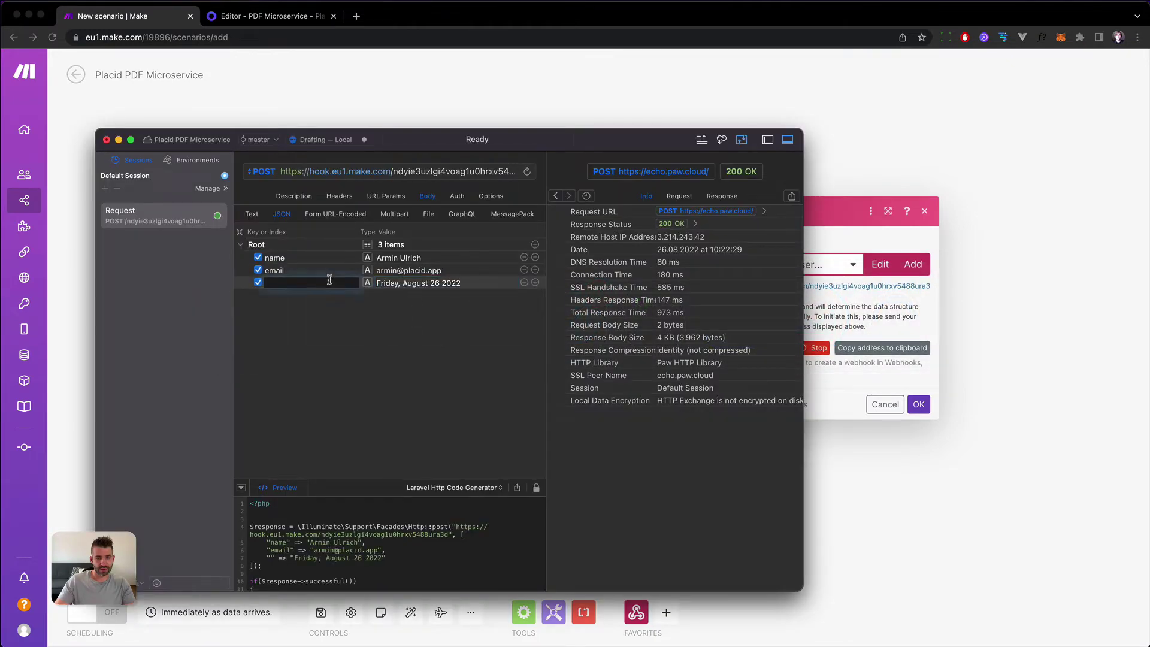
pyautogui.write('date')
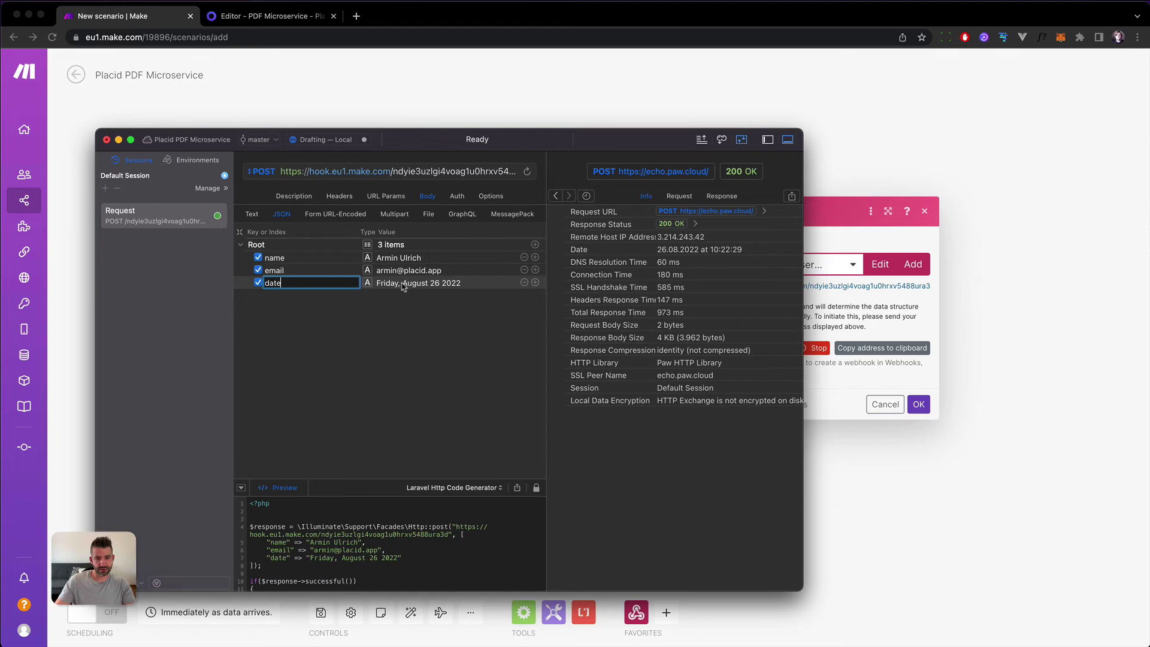
pyautogui.click(402, 286)
pyautogui.doubleClick(395, 281)
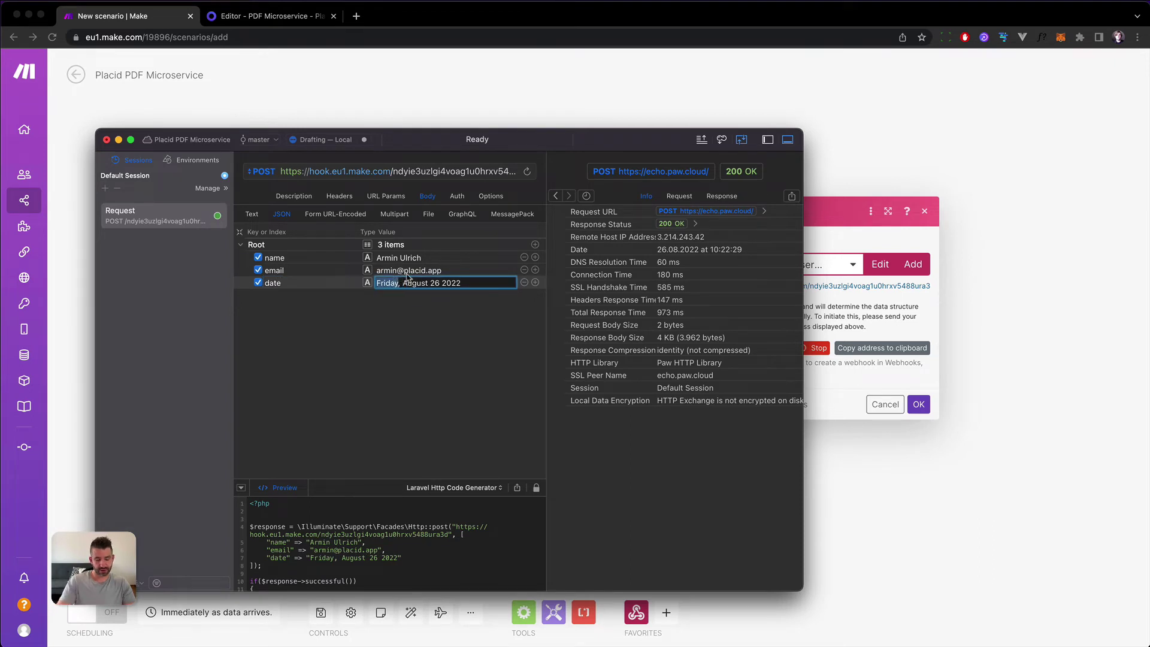
pyautogui.write('Saturday')
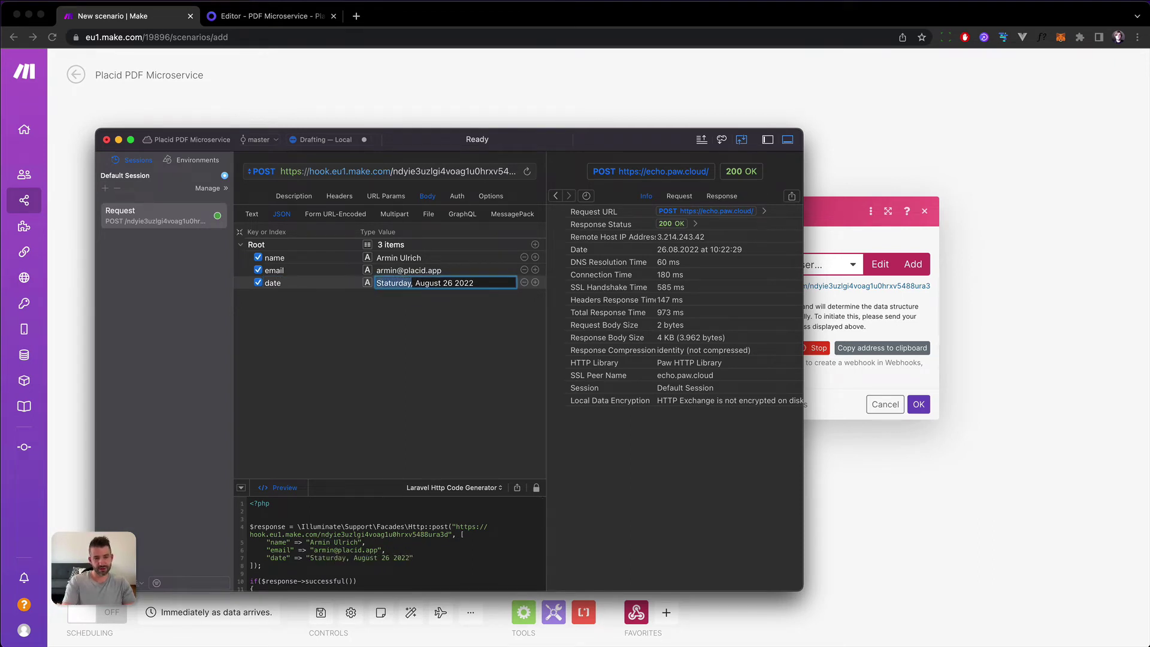
pyautogui.write('Saturday')
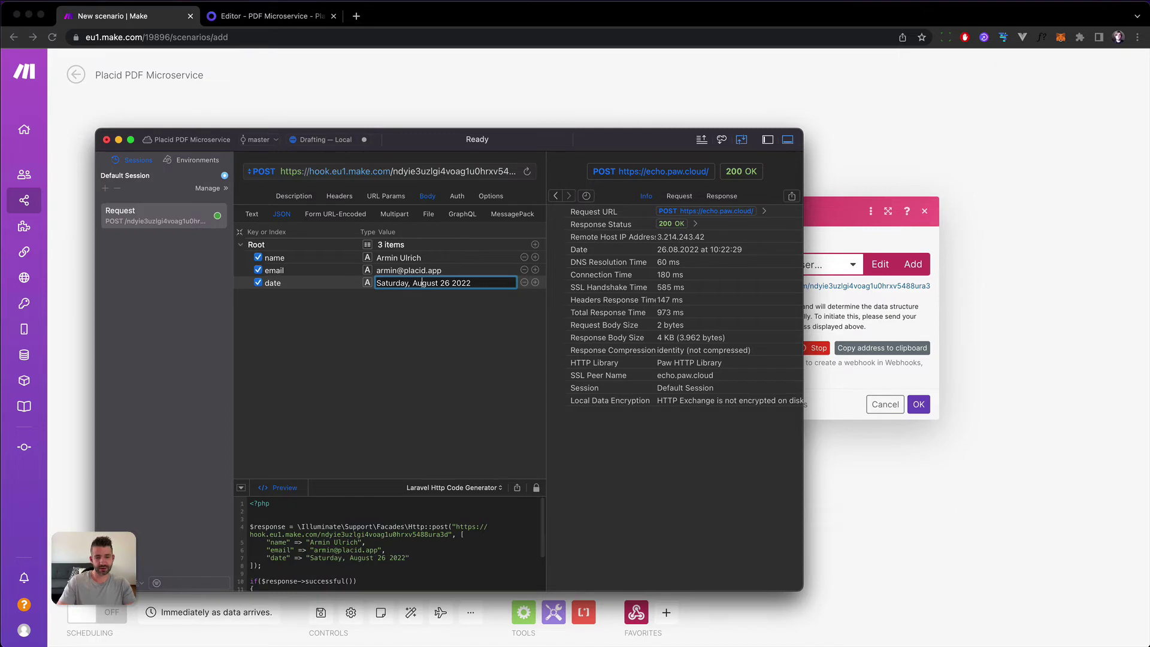
pyautogui.doubleClick(444, 283)
pyautogui.write('27')
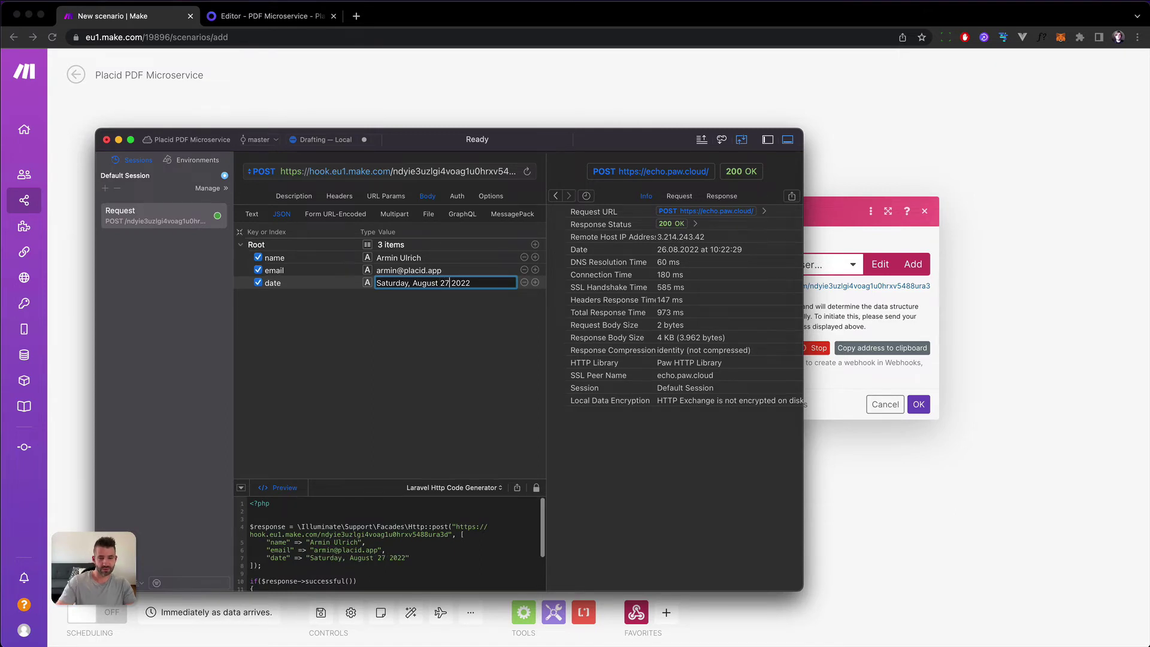
pyautogui.click(392, 341)
pyautogui.press('super+r')
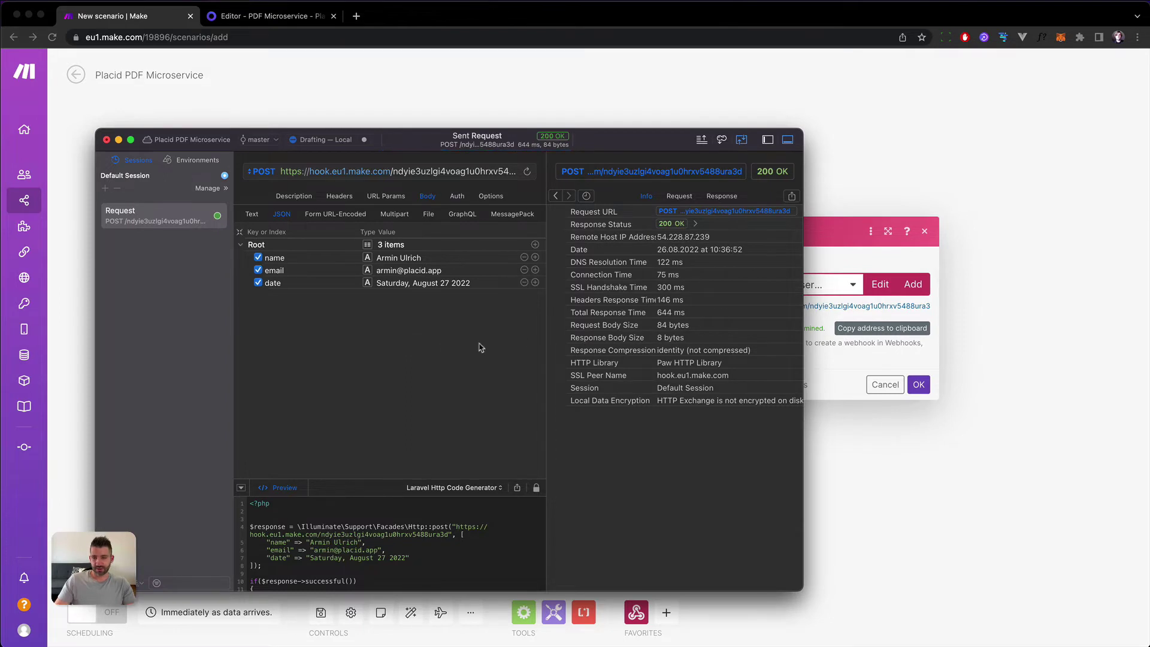
# Accept the successfully determined webhook data structure and add an empty second module after the trigger.
pyautogui.click(851, 261)
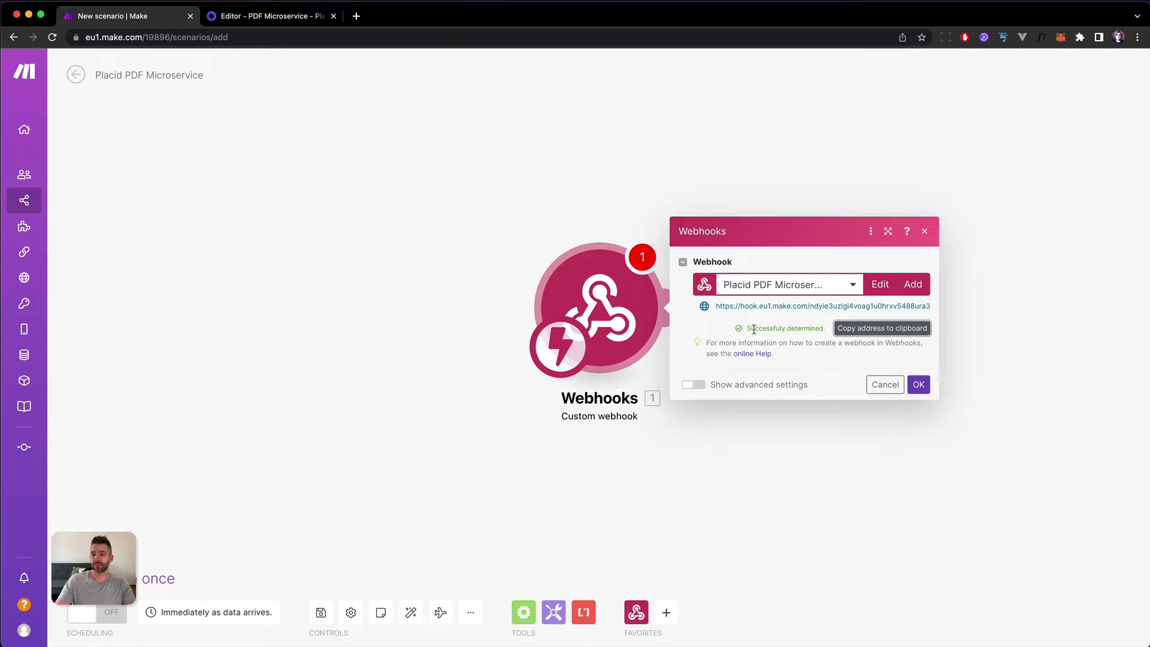
pyautogui.moveTo(754, 330); pyautogui.dragTo(789, 326)
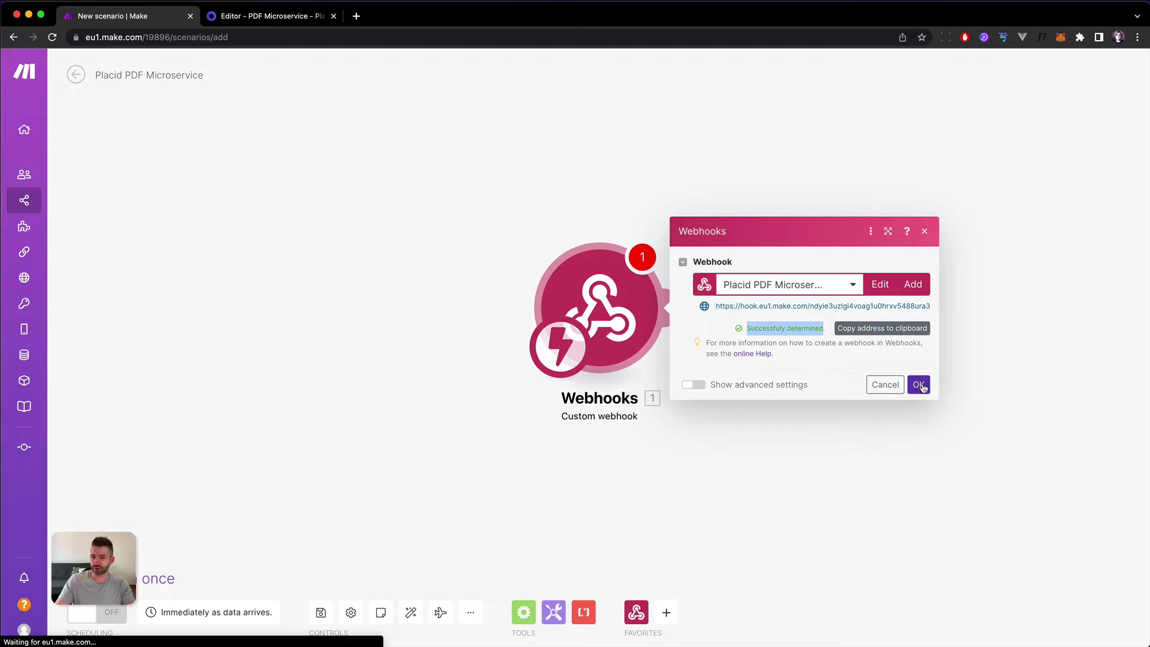
pyautogui.click(919, 385)
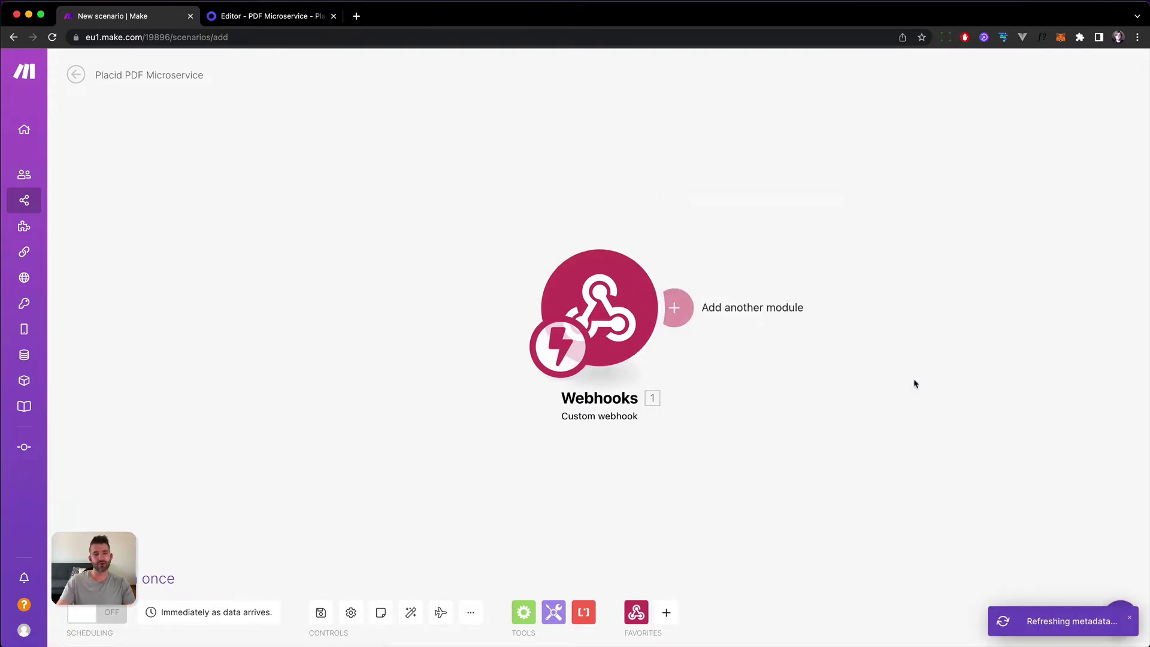
pyautogui.press('super+Tab')
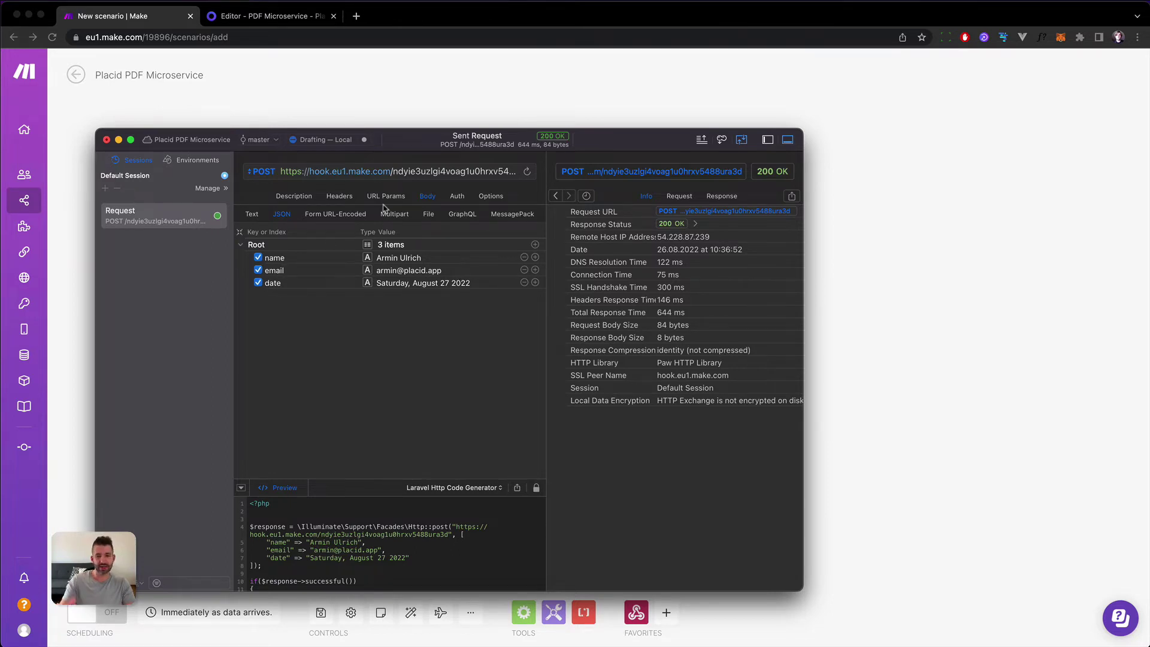
pyautogui.press('super+Tab')
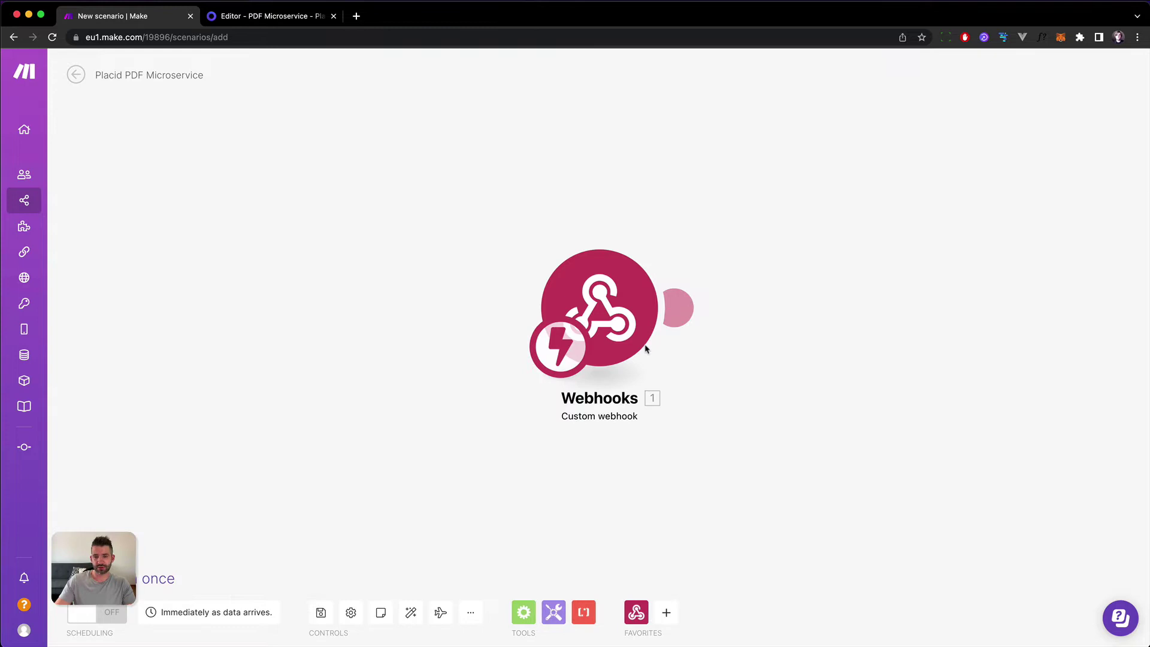
pyautogui.click(679, 307)
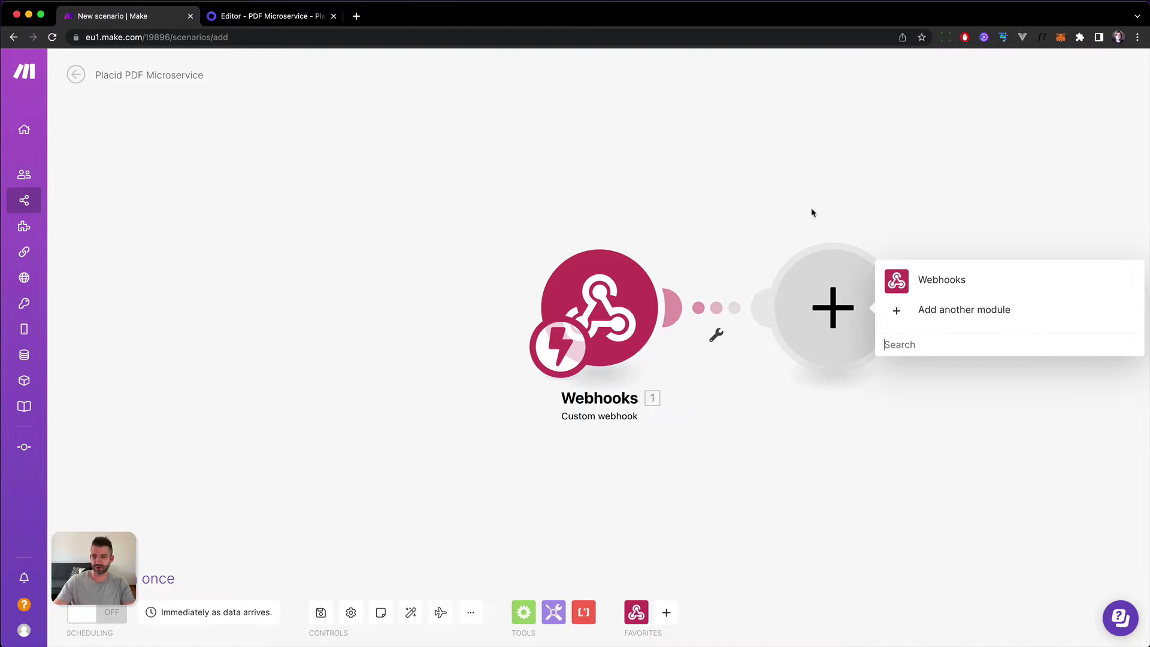
# Add Placid's Create PDF module and start a new connection named 'PDF Microservice'.
pyautogui.click(991, 309)
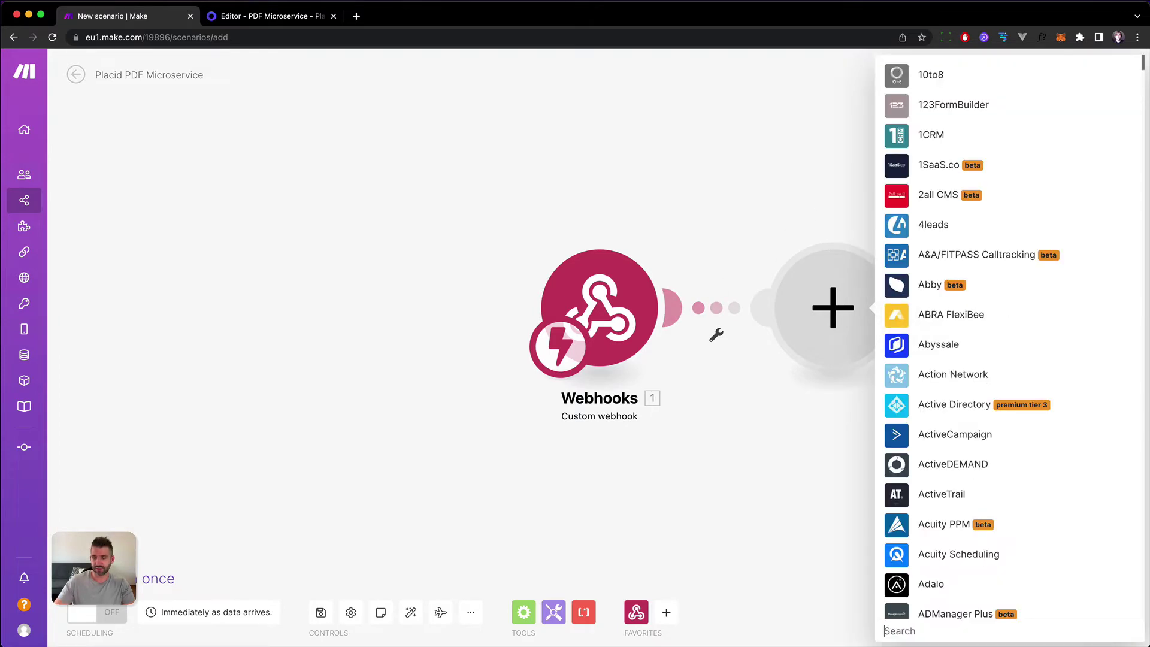
pyautogui.write('placid')
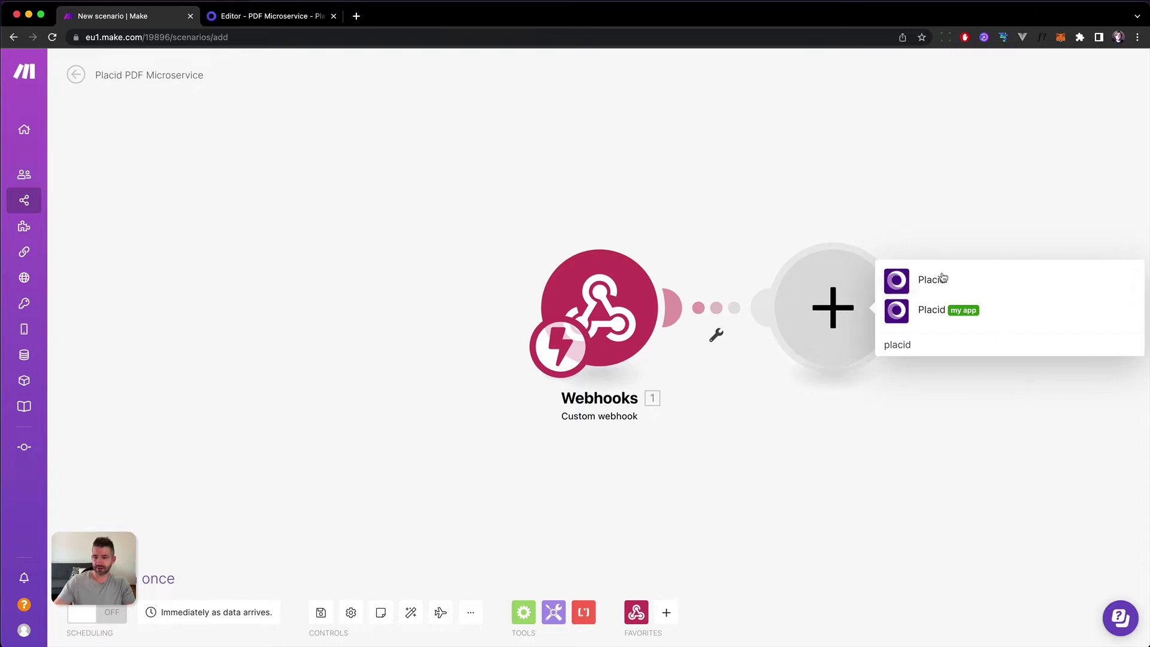
pyautogui.click(939, 280)
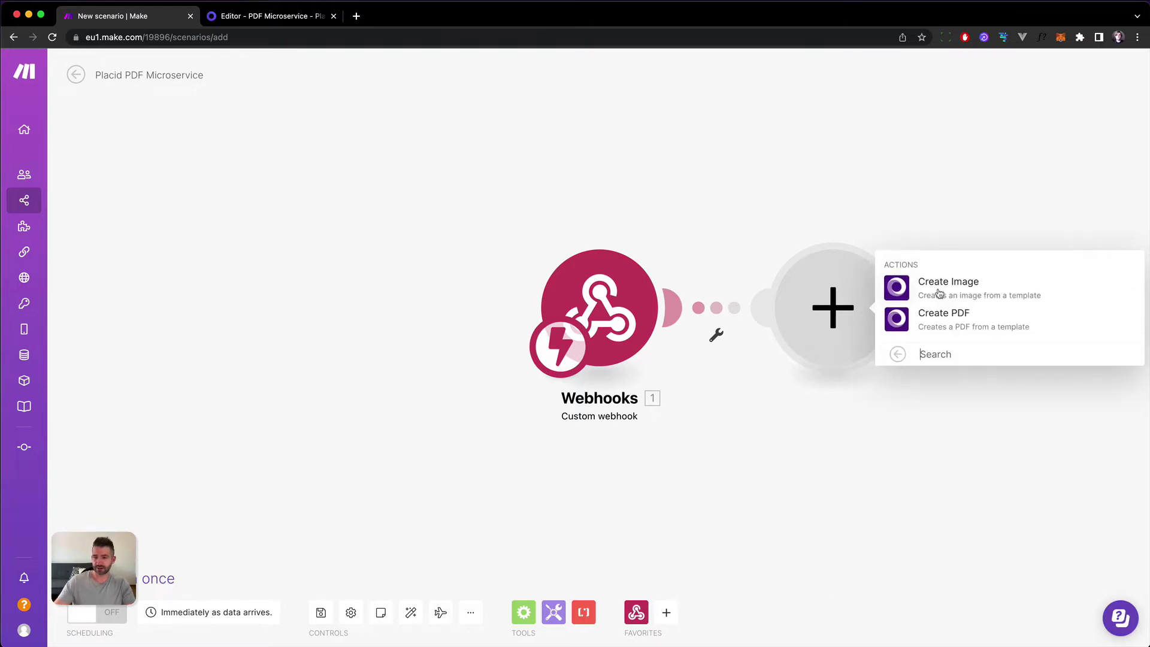
pyautogui.click(973, 326)
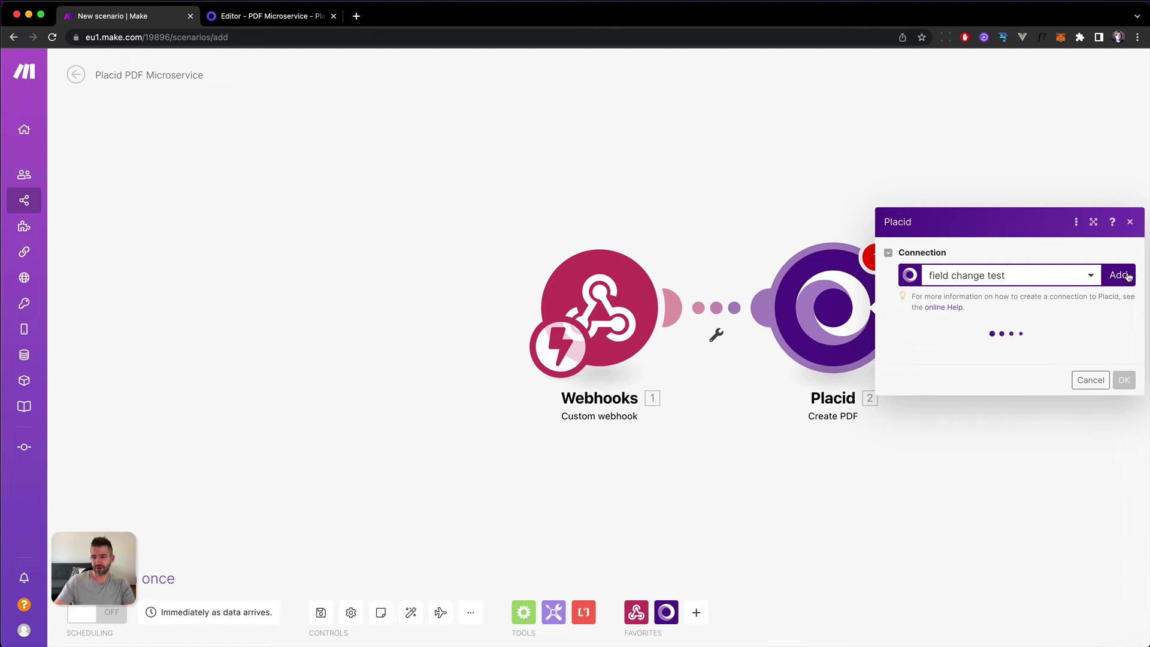
pyautogui.click(1127, 278)
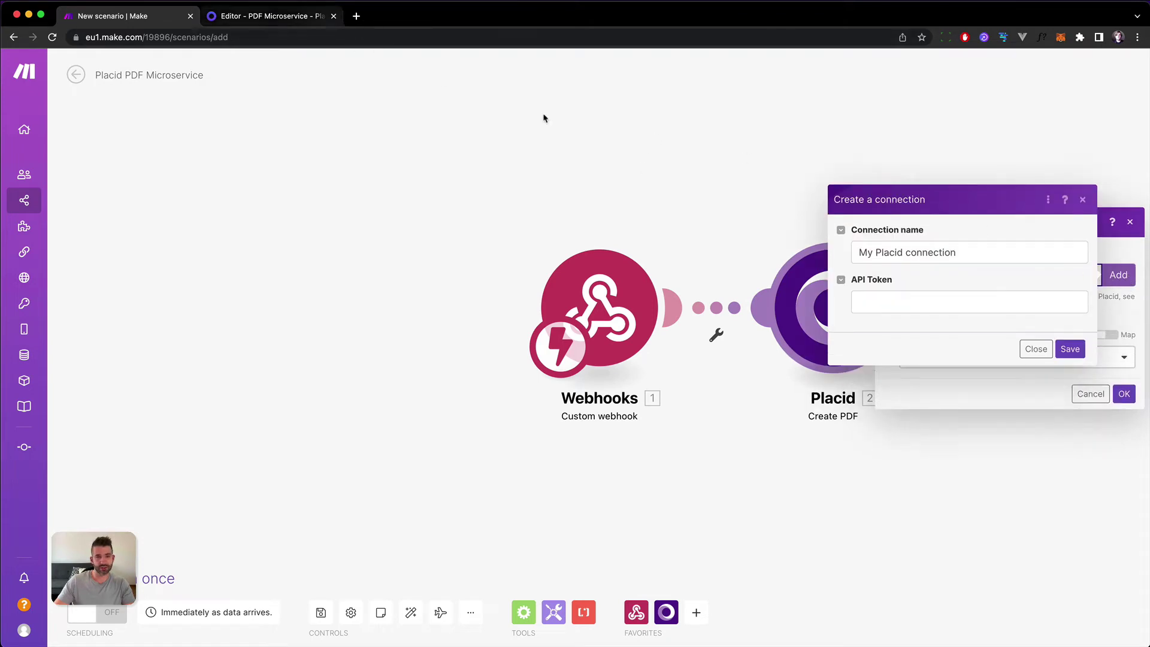
pyautogui.tripleClick(968, 244)
pyautogui.write('PDF Microse')
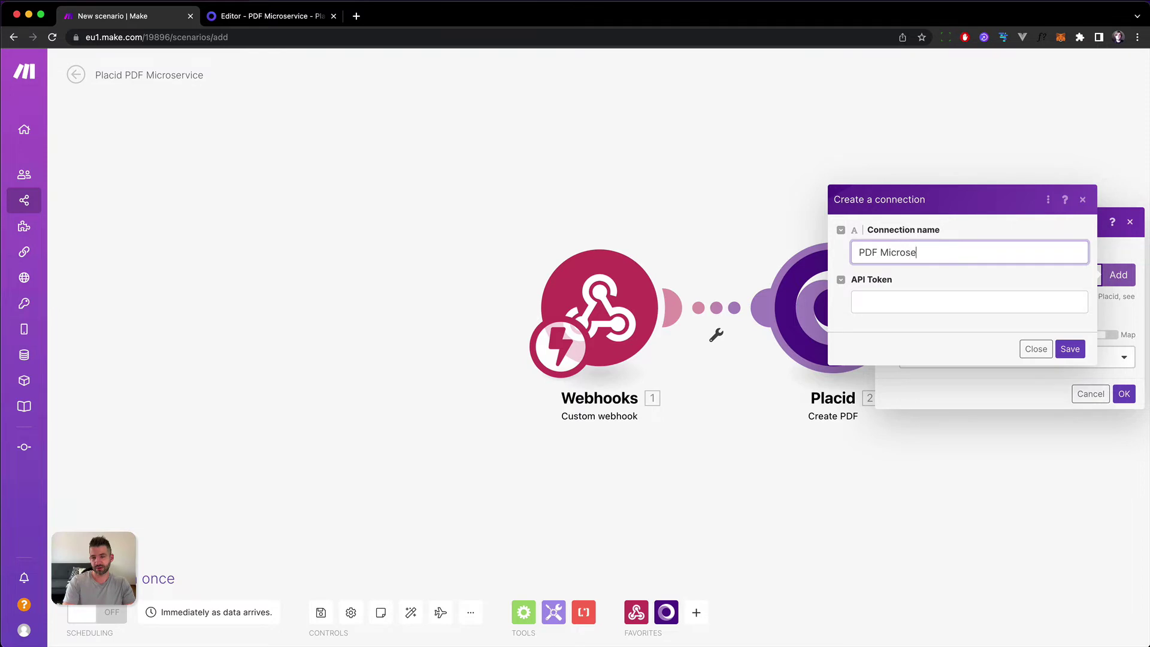
pyautogui.write('rvice')
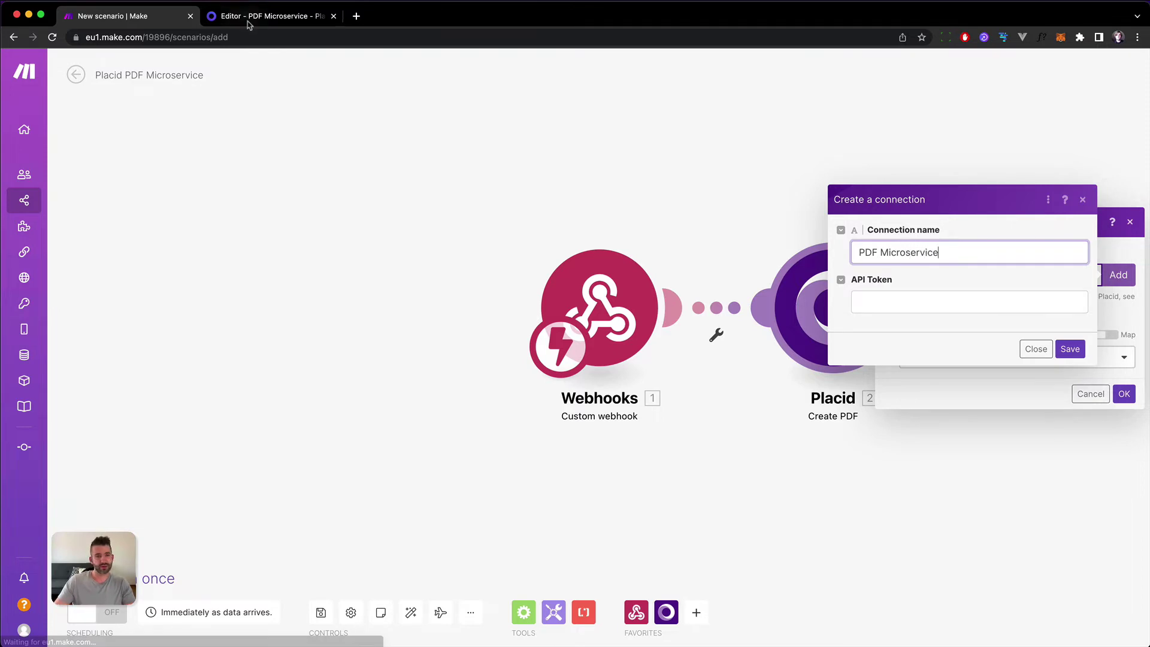
# Save the Placid certificate template and copy the API token from its Make integration page.
pyautogui.click(256, 18)
pyautogui.click(1089, 72)
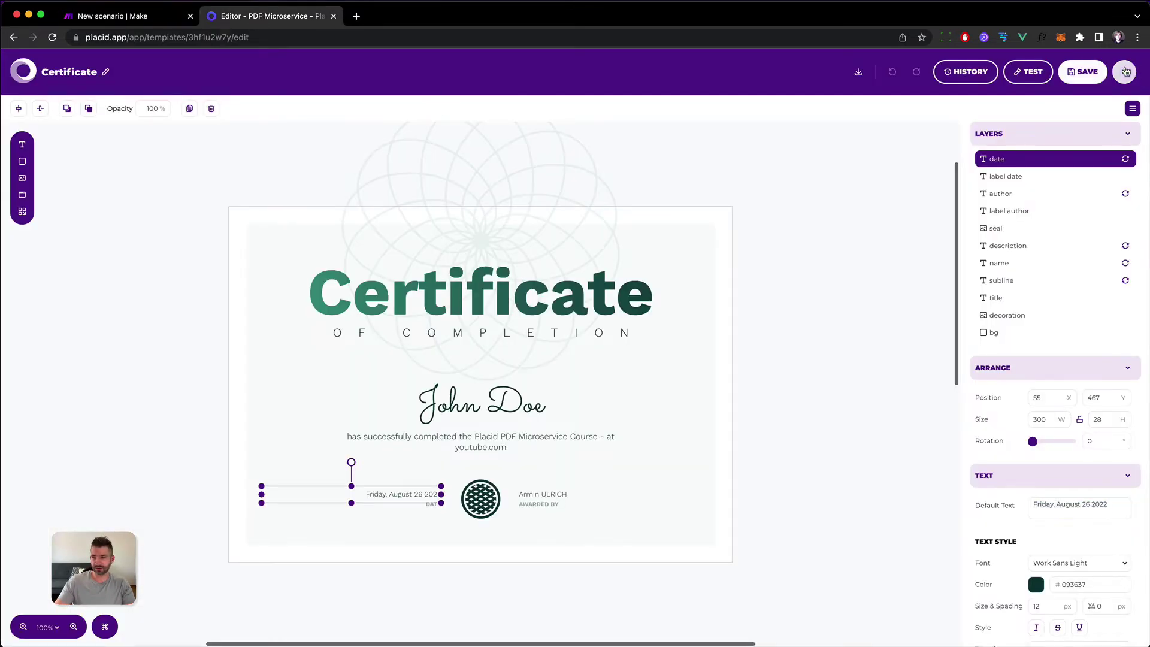
pyautogui.click(1124, 72)
pyautogui.click(699, 269)
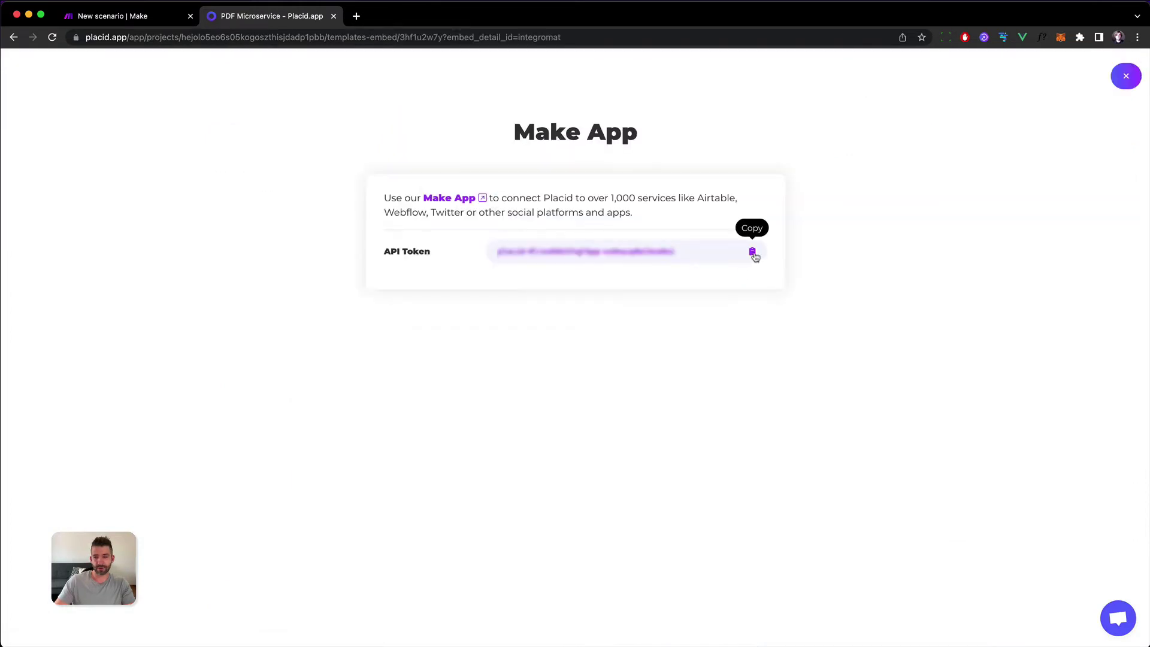
pyautogui.click(752, 252)
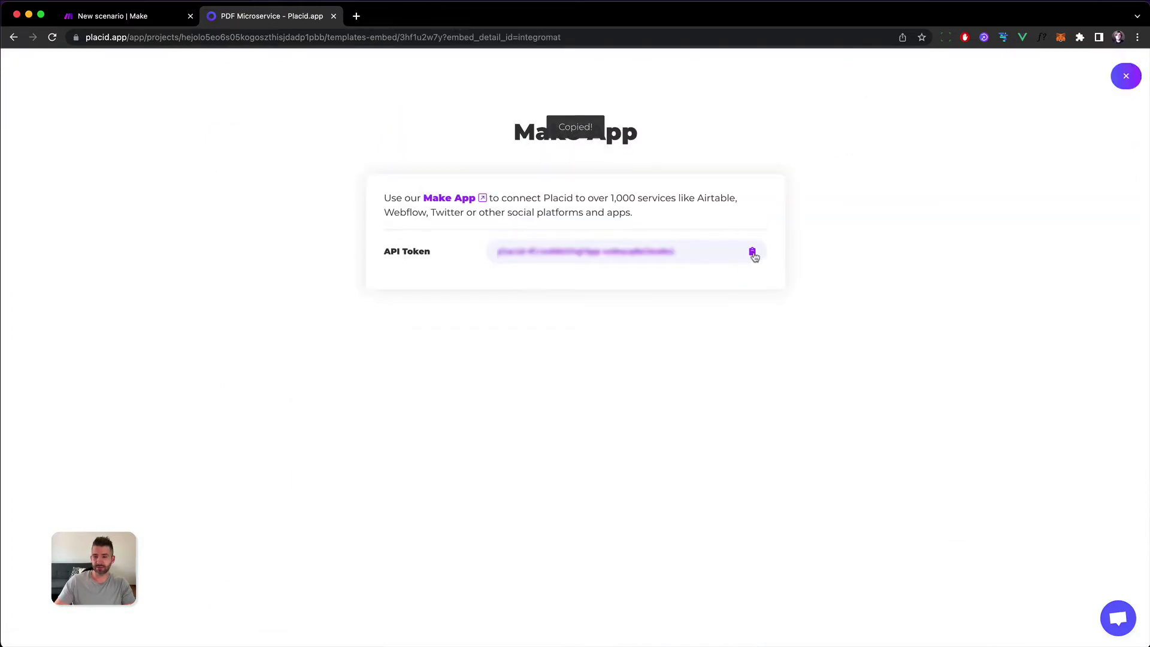
pyautogui.click(103, 25)
# Paste the Placid API token and save the PDF Microservice connection.
pyautogui.click(983, 293)
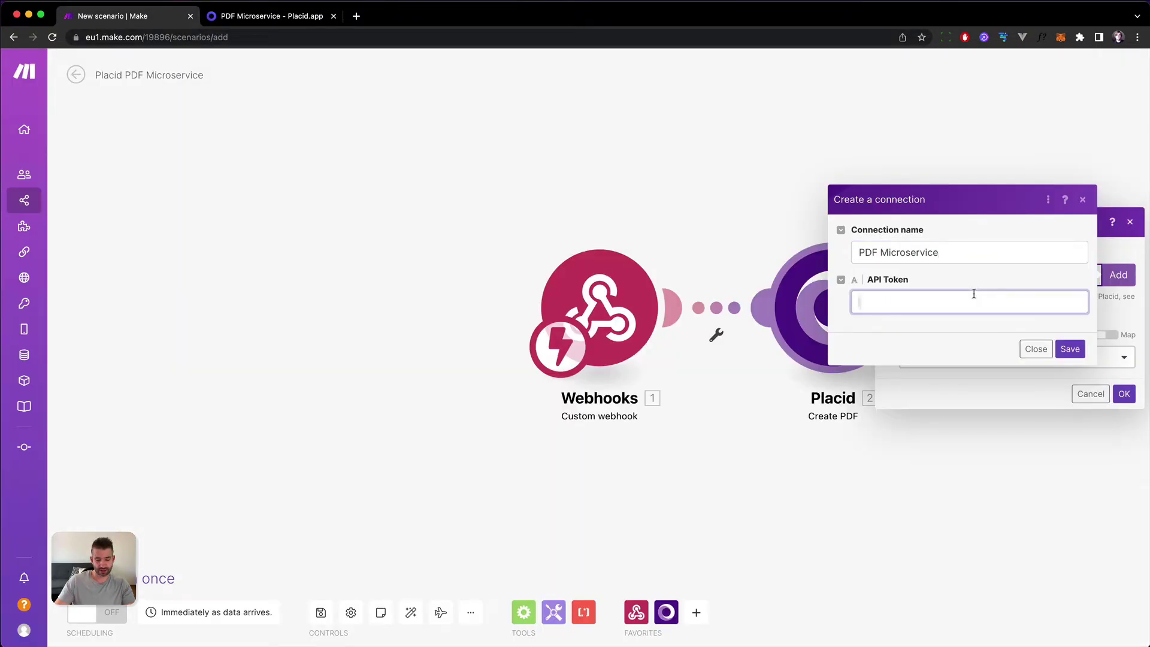
pyautogui.press('super+v')
pyautogui.click(1068, 350)
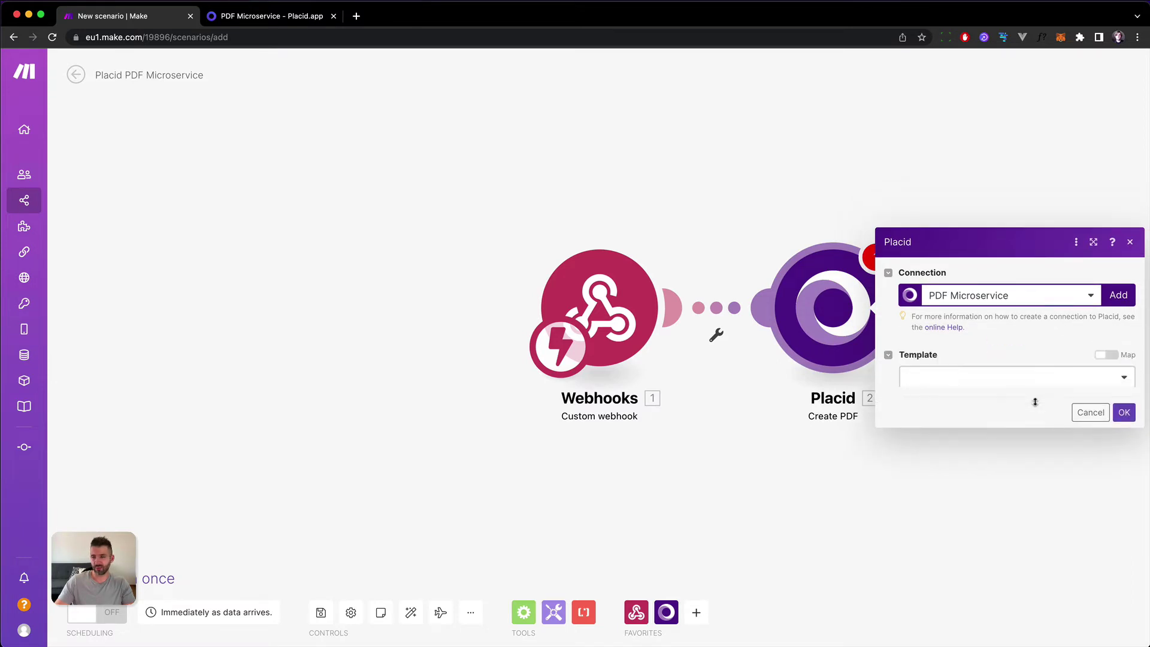
# Choose the Certificate template in the Placid module and review its layer fields.
pyautogui.click(937, 363)
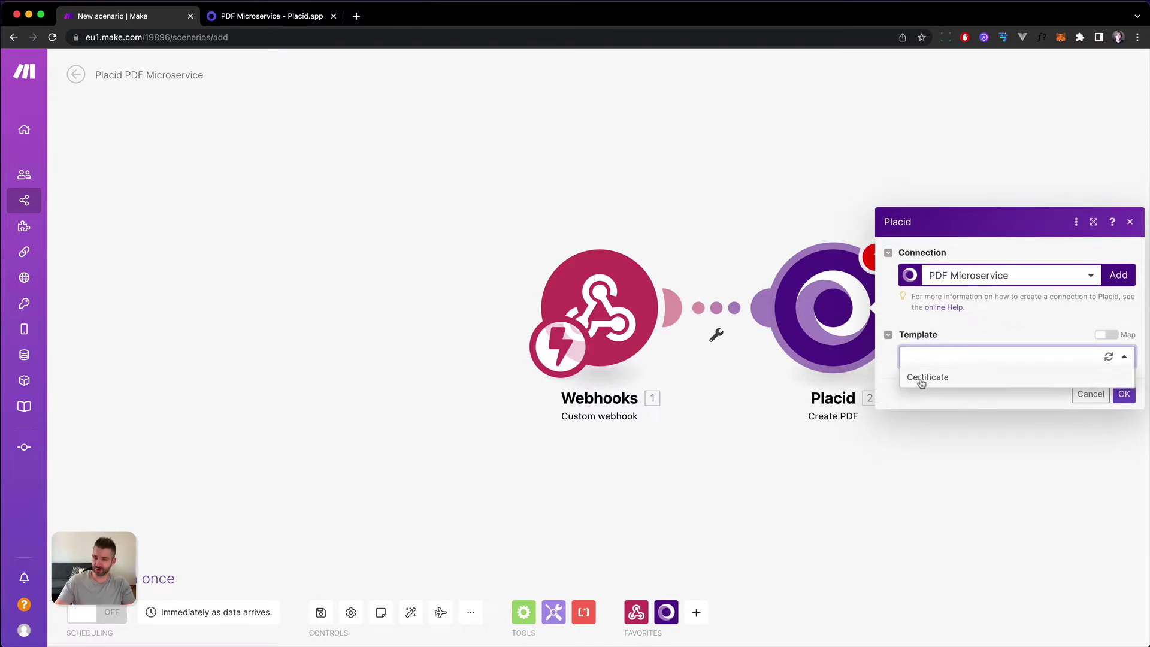
pyautogui.click(952, 379)
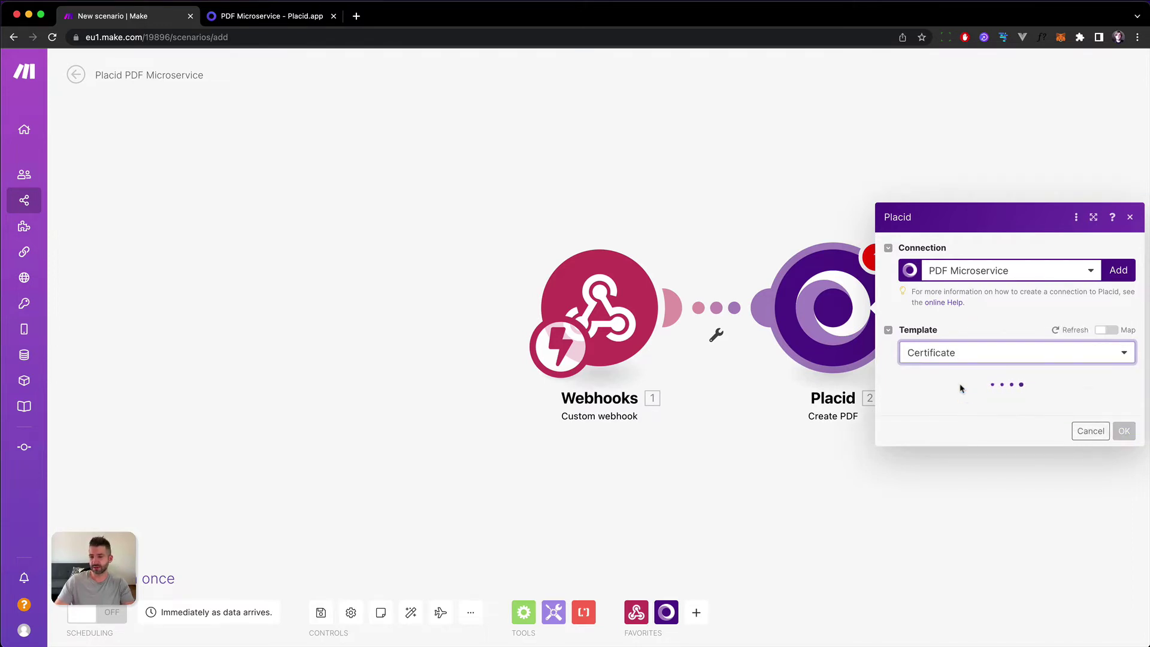
pyautogui.scroll(-7, 961, 269)
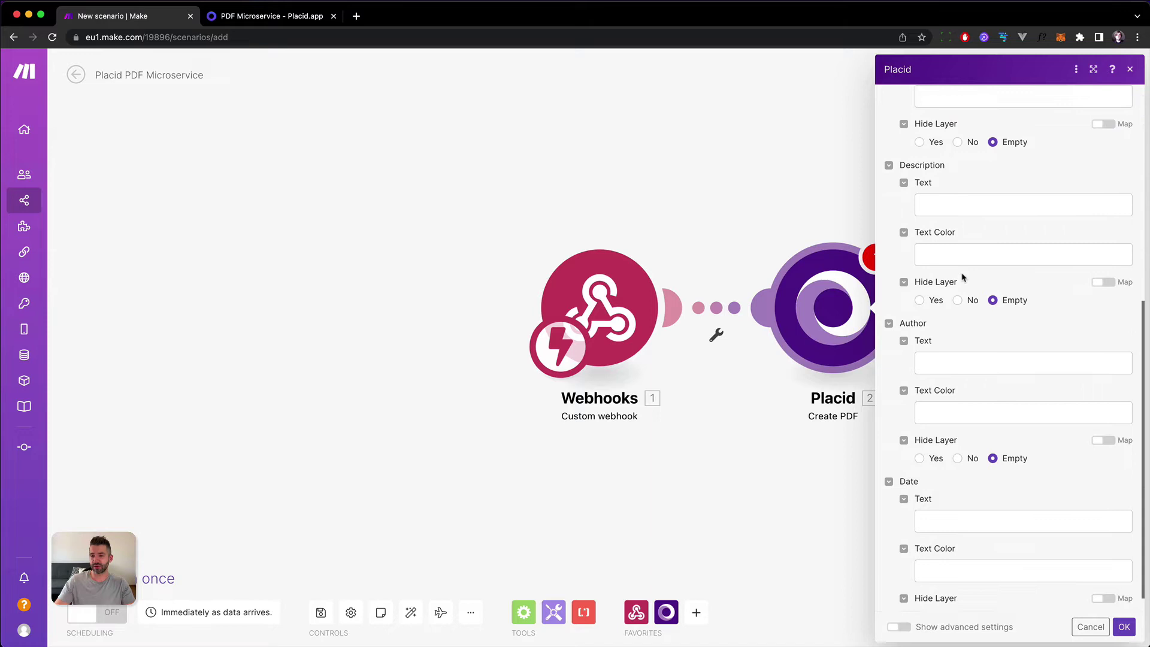
pyautogui.click(290, 18)
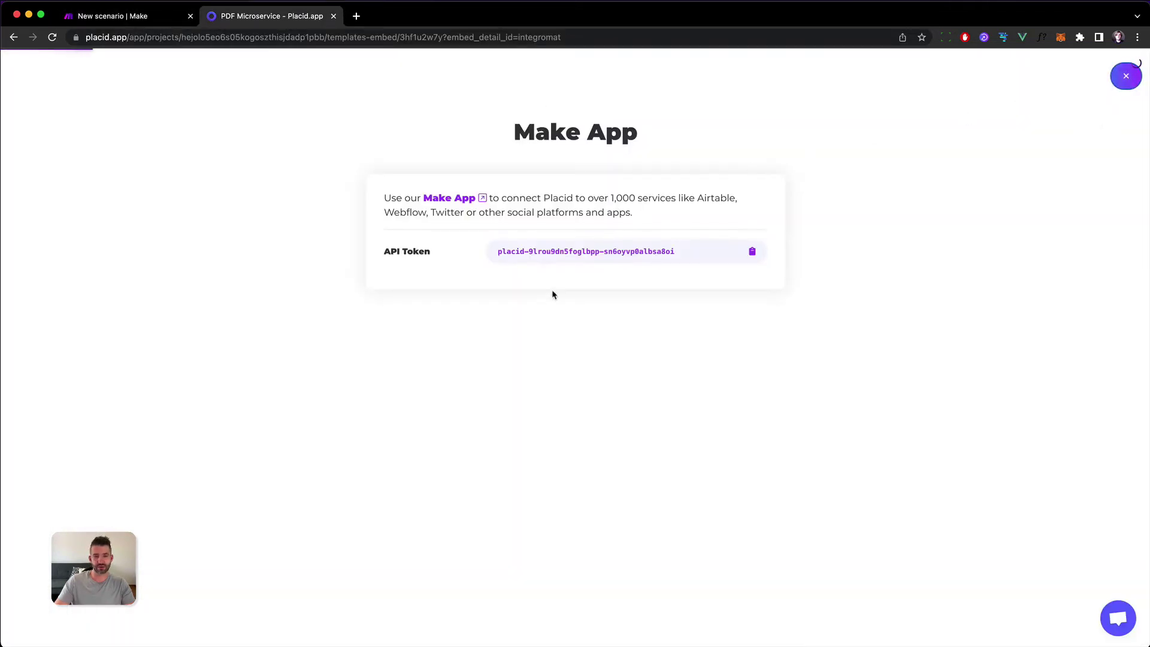
# Open the Certificate template in Placid's editor.
pyautogui.click(609, 267)
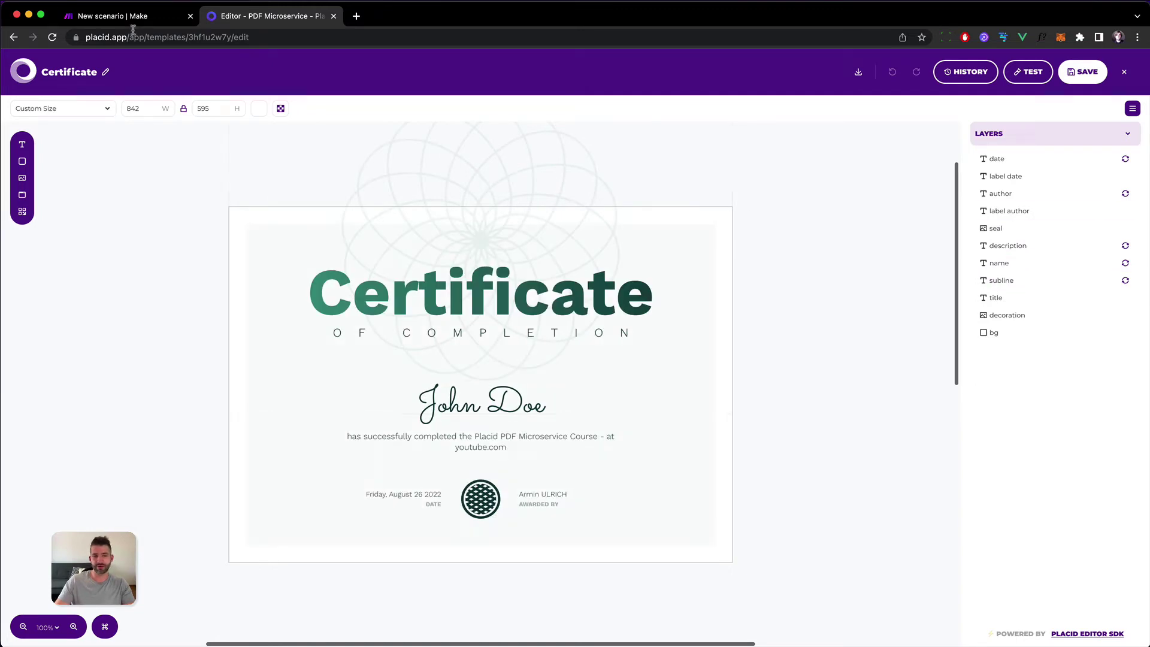
# Map the webhook's name into Name > Text, collapsing the Subline, Name, Description and Author sections.
pyautogui.click(116, 22)
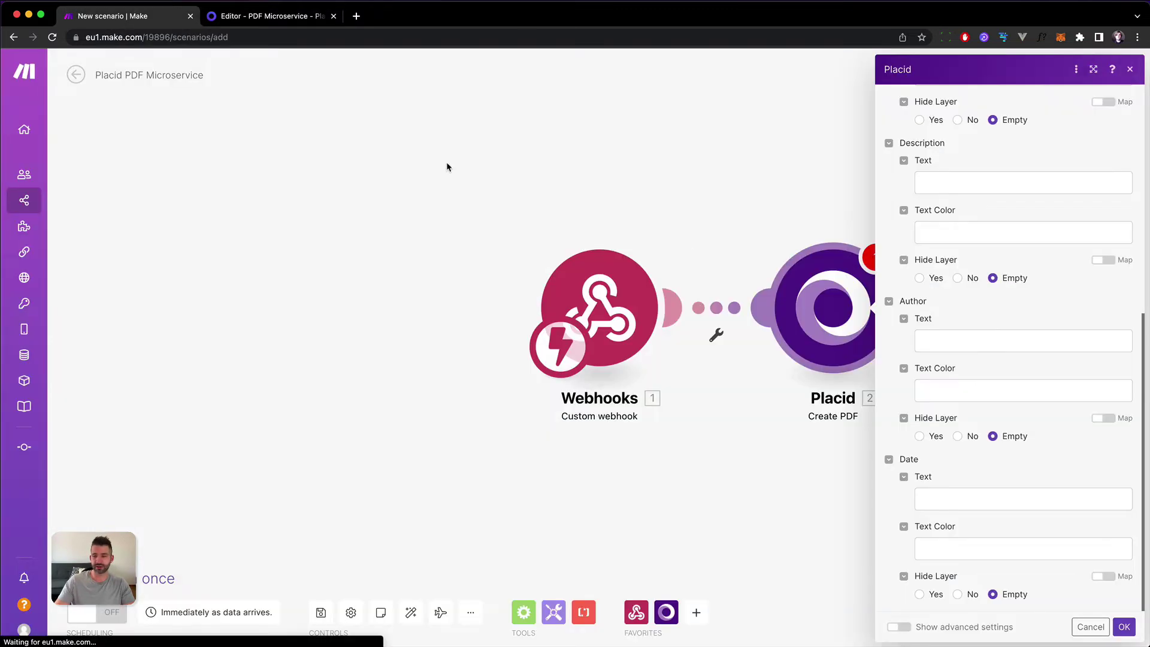
pyautogui.scroll(10, 924, 270)
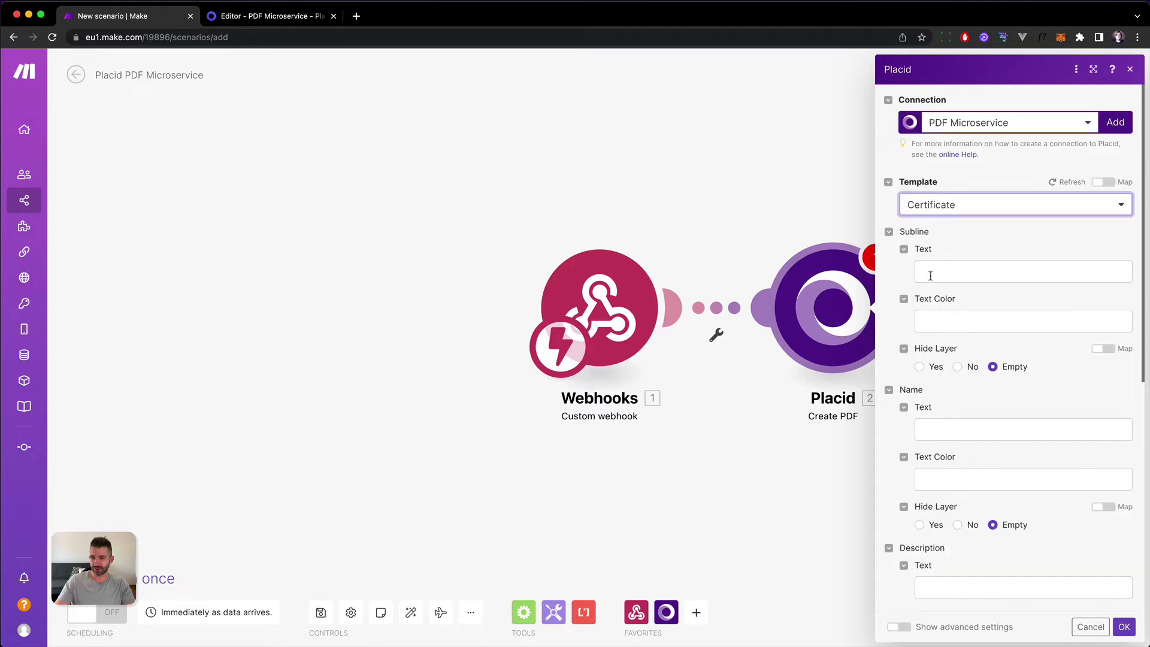
pyautogui.click(889, 232)
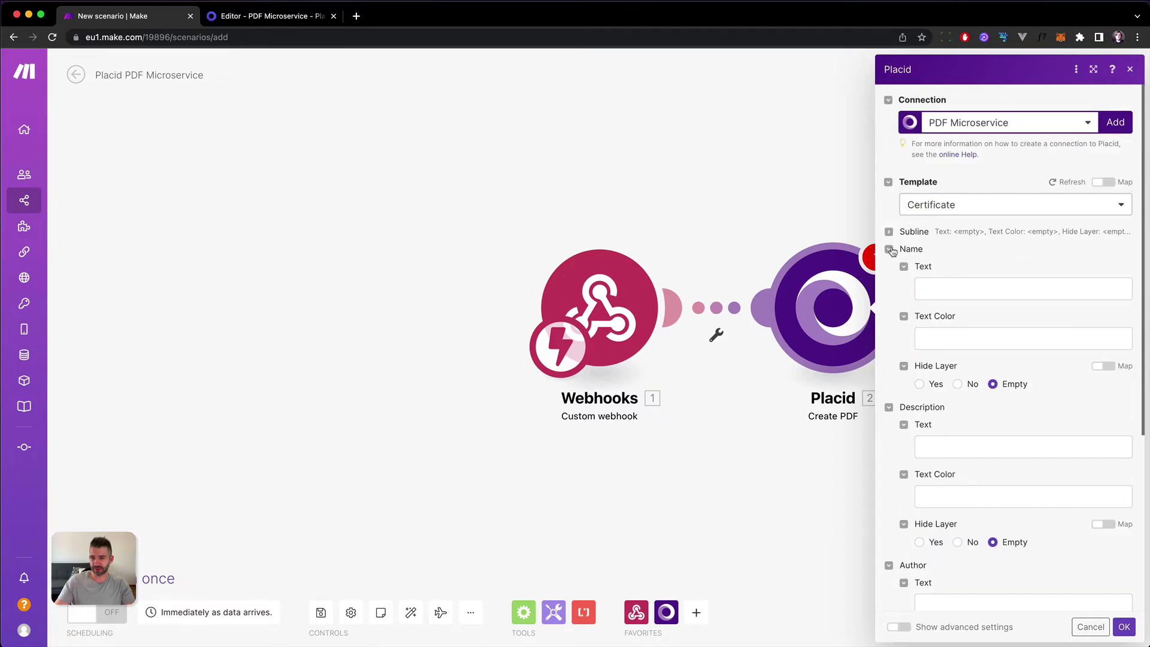
pyautogui.click(974, 289)
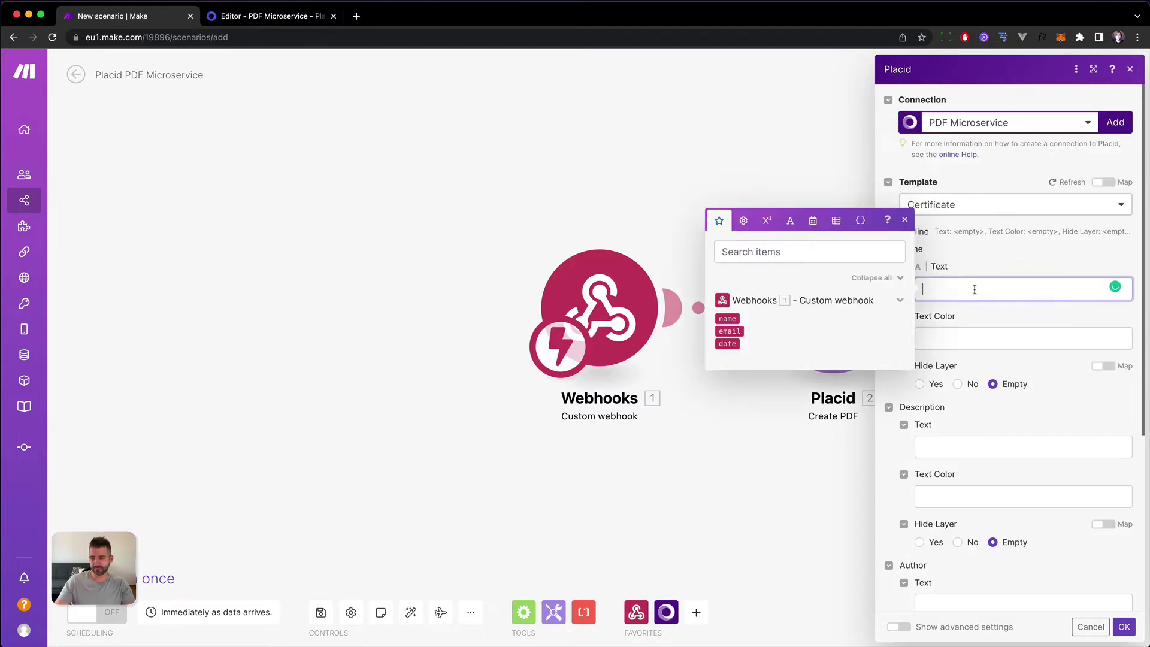
pyautogui.click(727, 318)
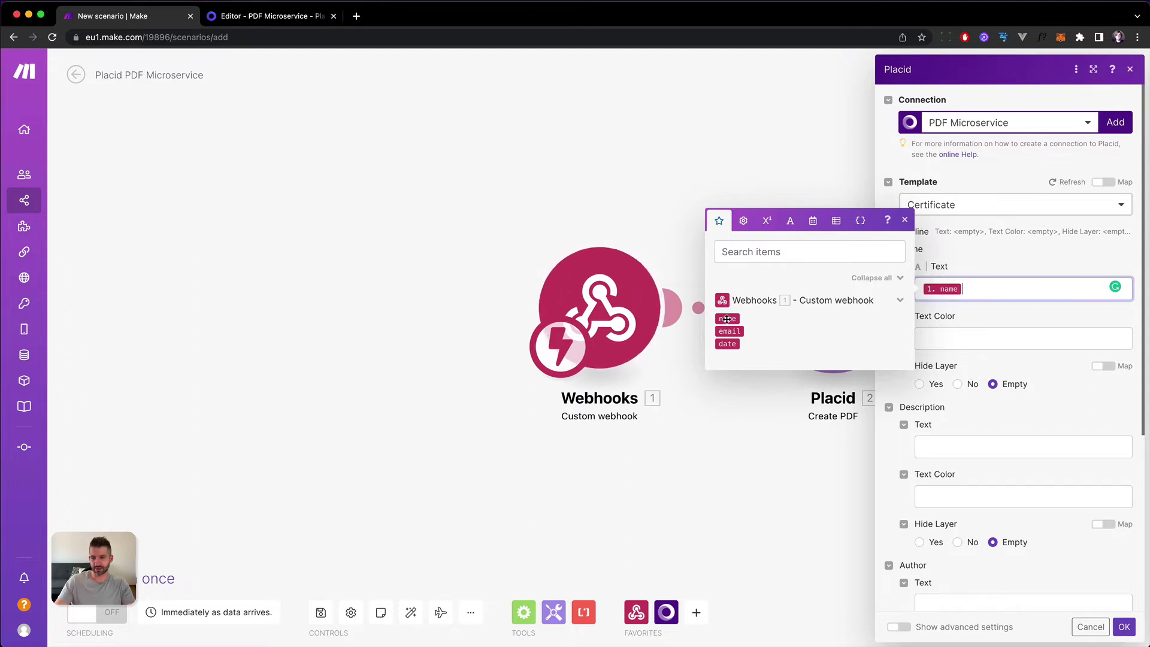
pyautogui.click(999, 349)
pyautogui.click(919, 252)
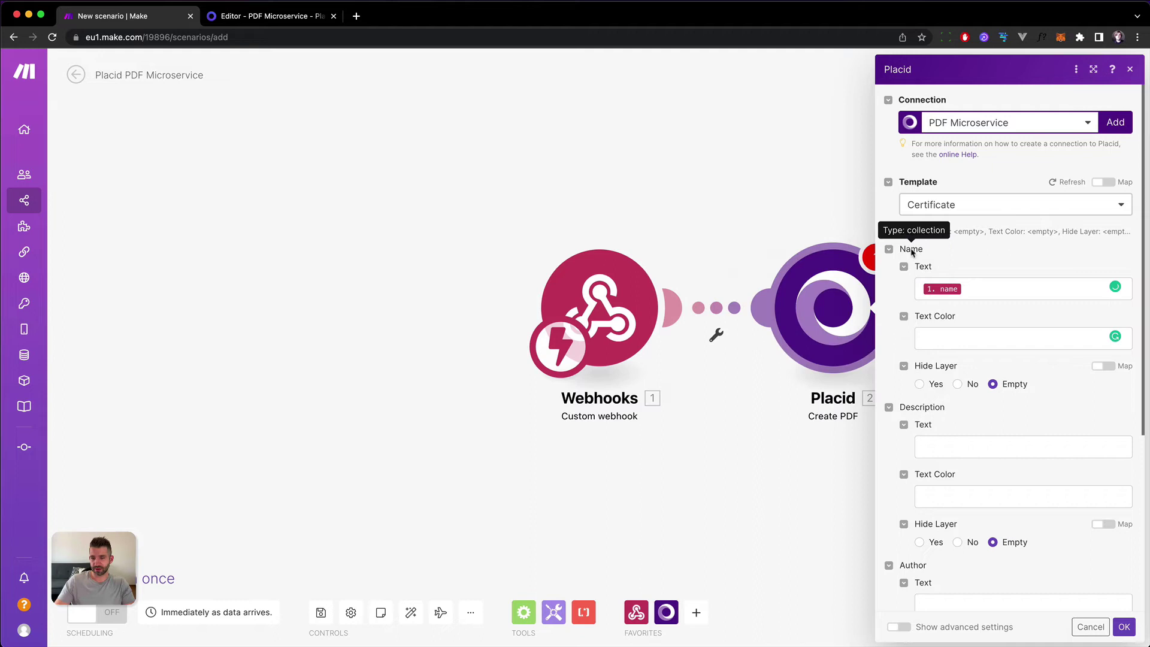
pyautogui.click(891, 251)
pyautogui.click(890, 268)
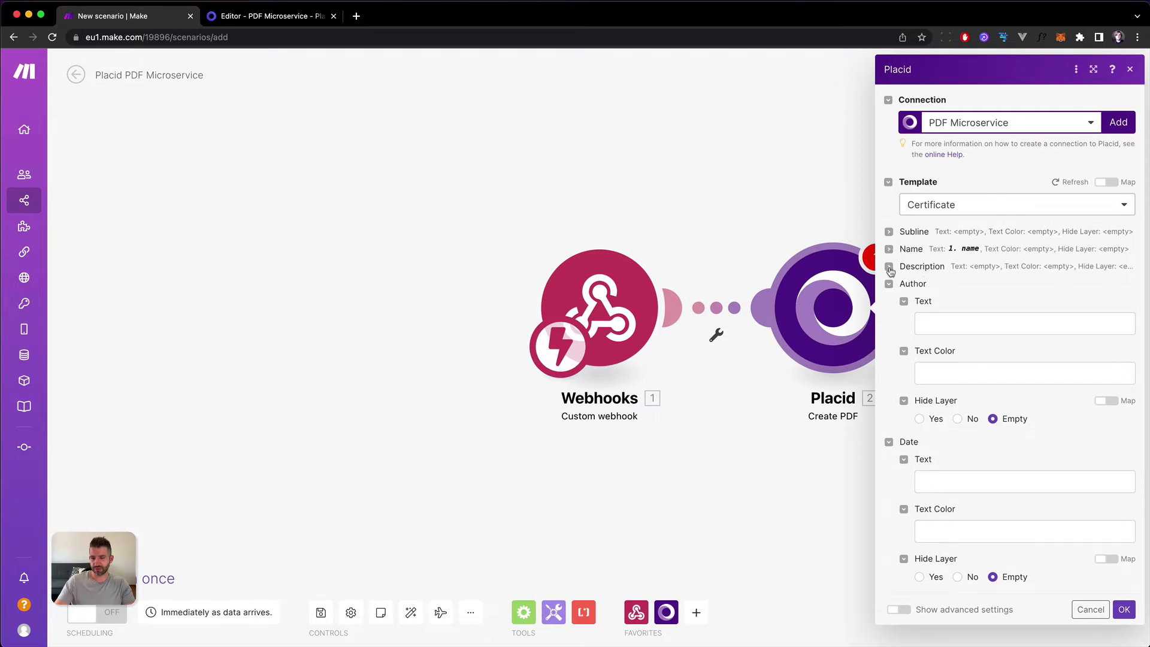
pyautogui.click(888, 284)
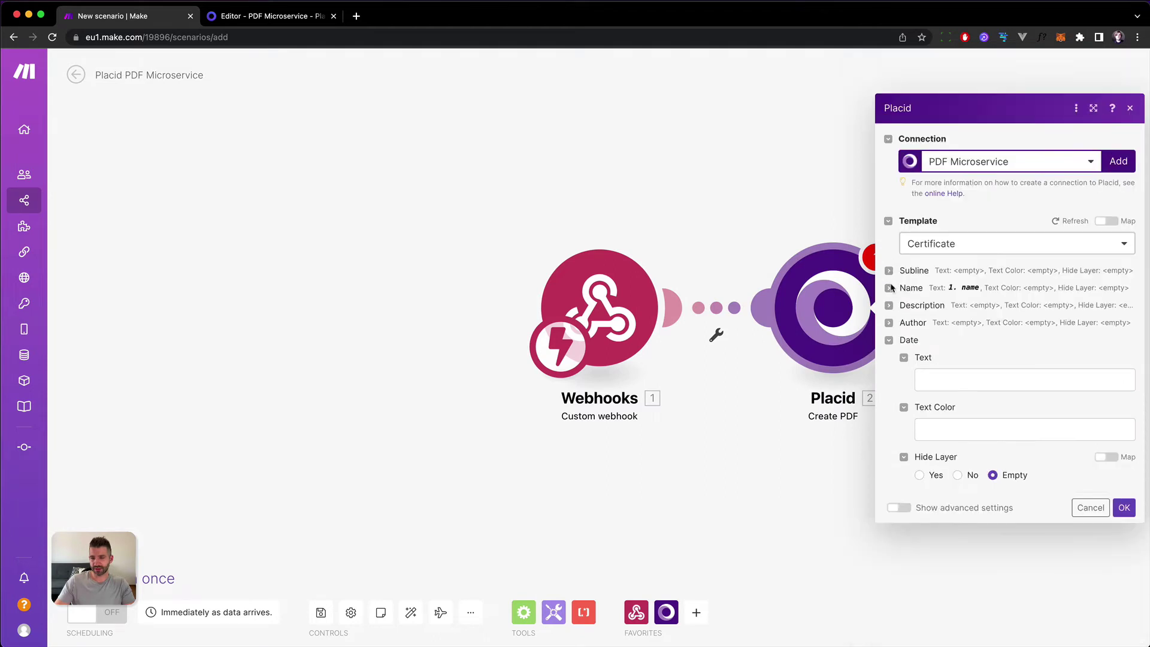
# Map the webhook's date into Date > Text and save the Placid module settings.
pyautogui.click(934, 378)
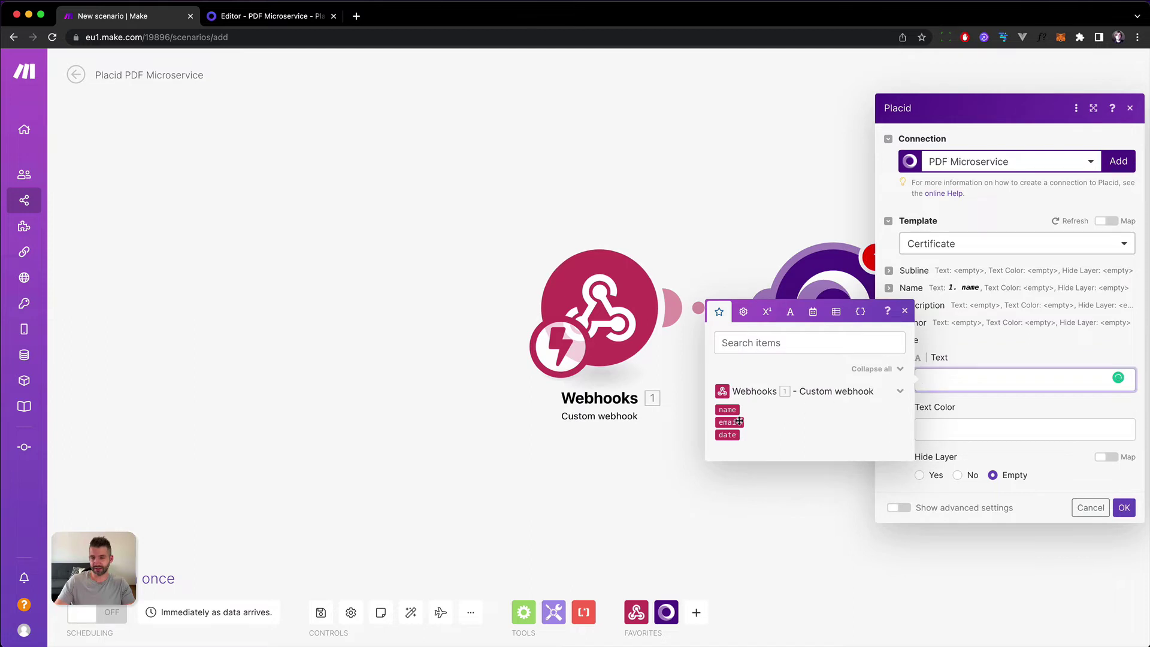
pyautogui.click(727, 436)
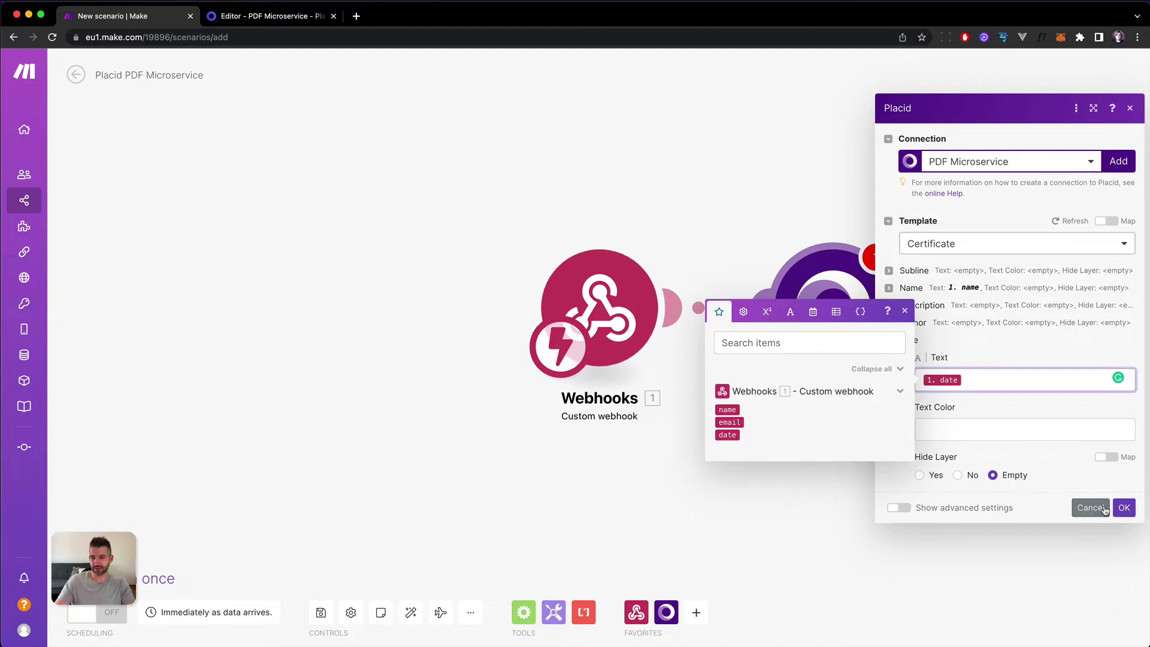
pyautogui.click(1029, 422)
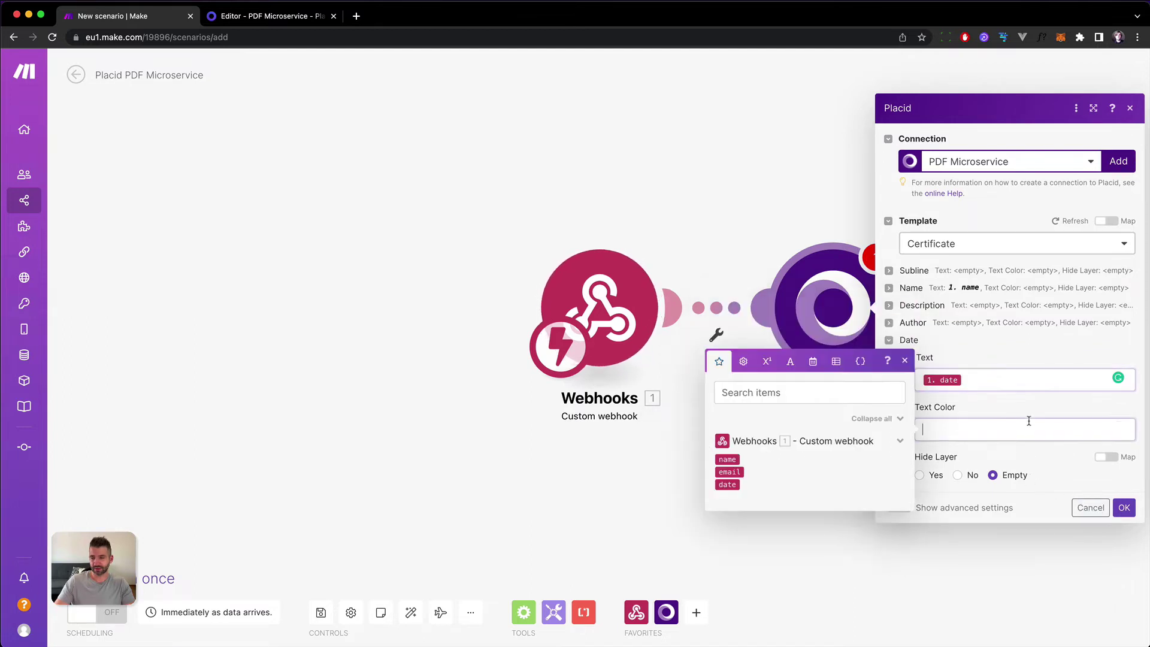
pyautogui.click(1039, 516)
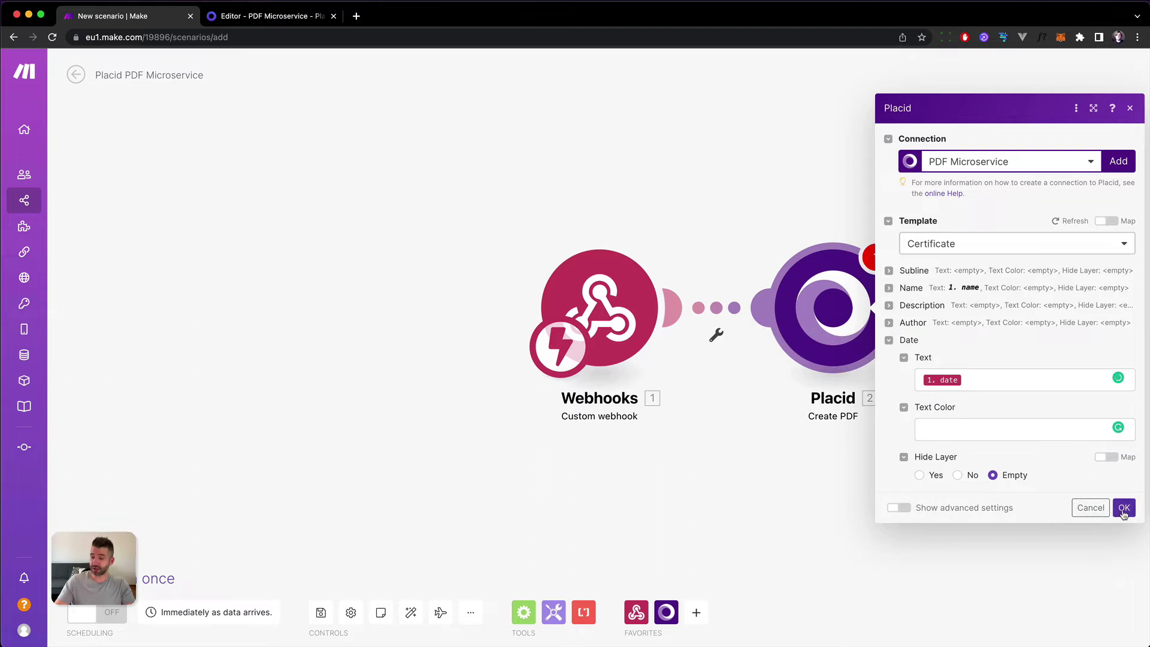
pyautogui.click(1124, 509)
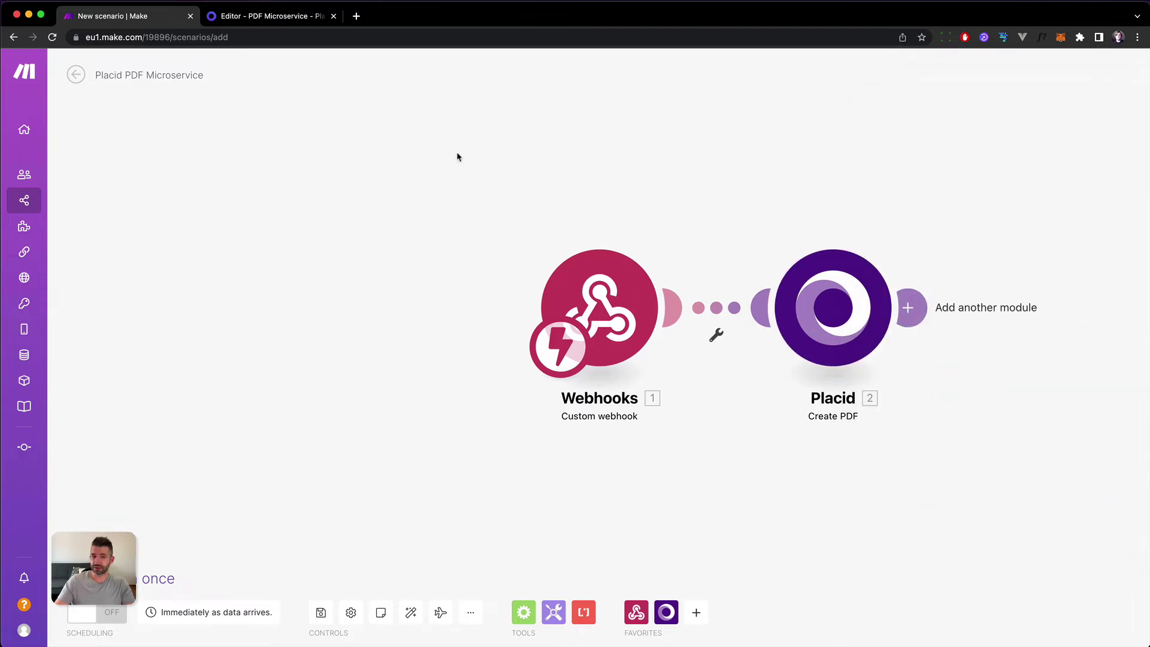
# Check the name and date layers on the Placid certificate, then close the template editor.
pyautogui.click(260, 23)
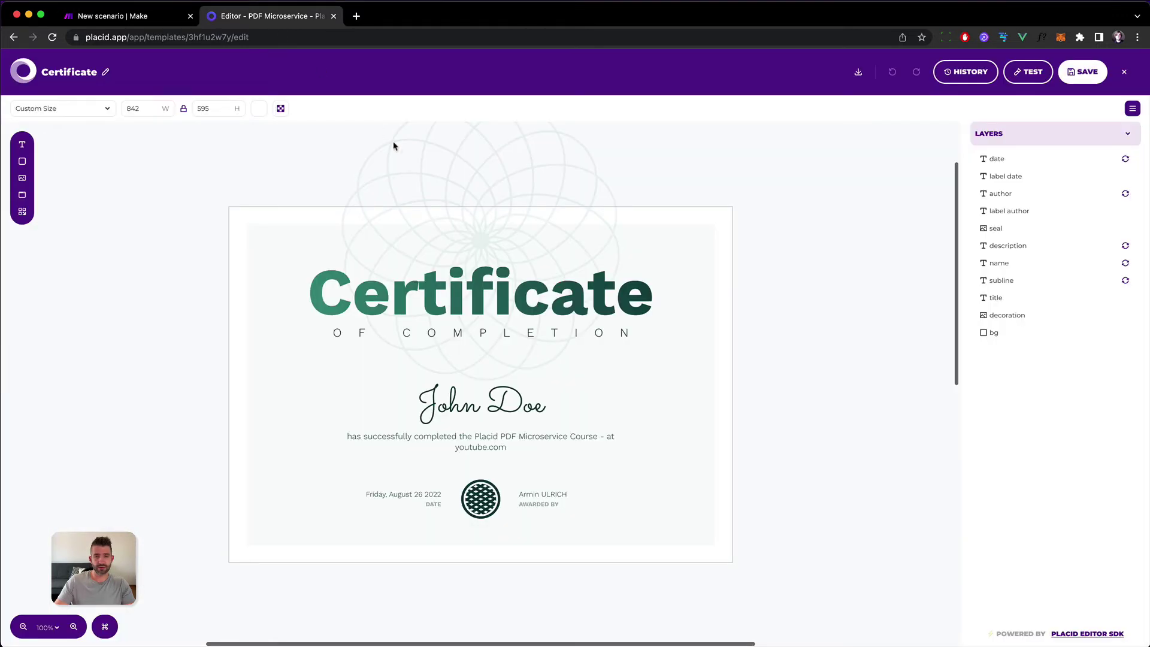
pyautogui.click(506, 415)
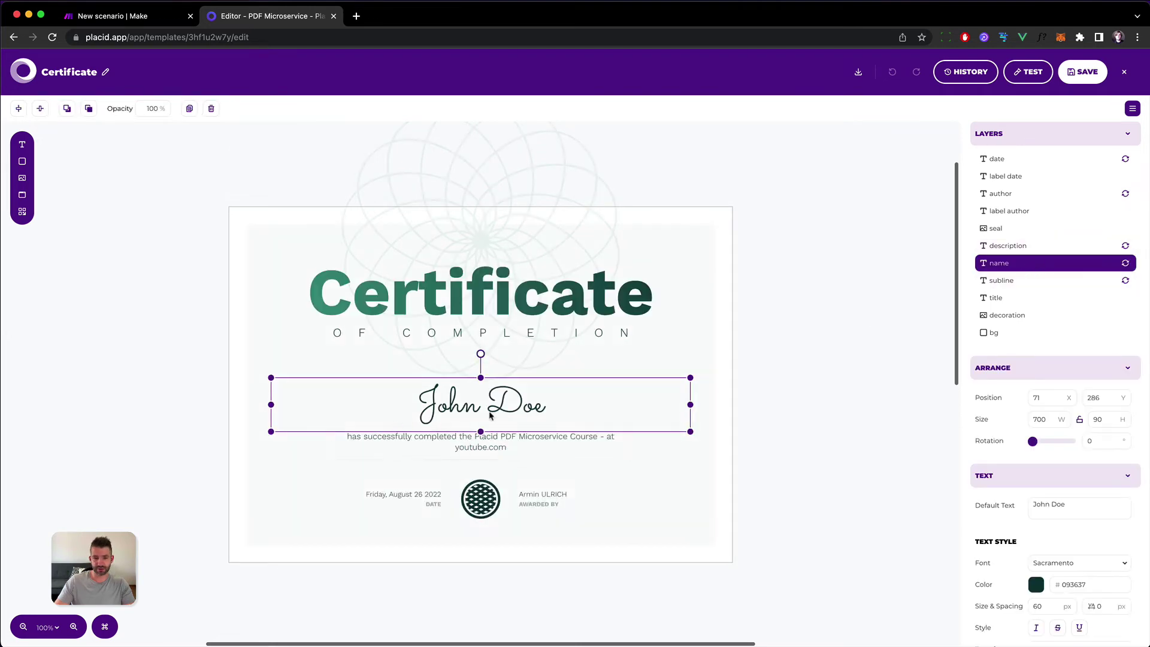
pyautogui.click(424, 496)
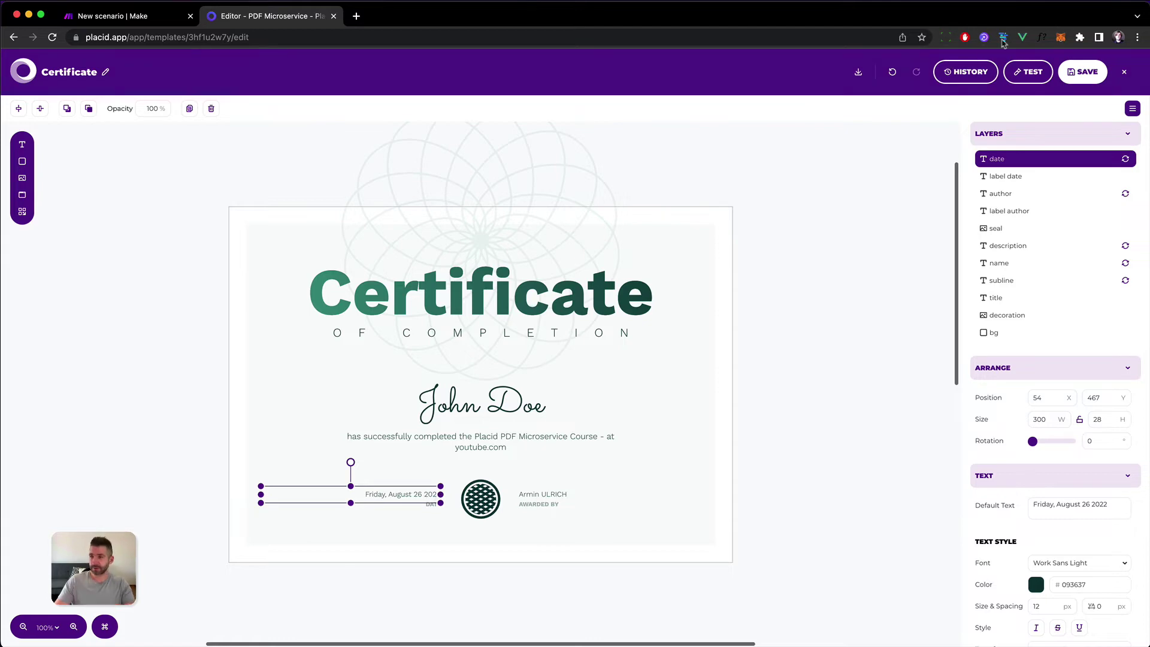
pyautogui.click(1124, 72)
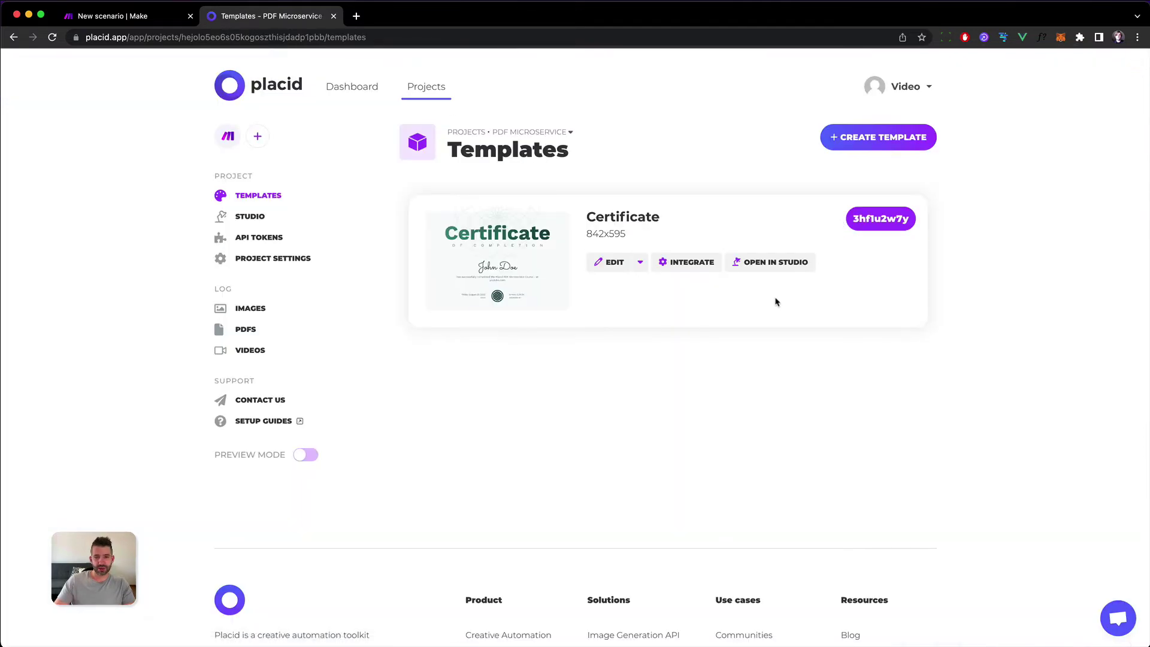
pyautogui.click(147, 16)
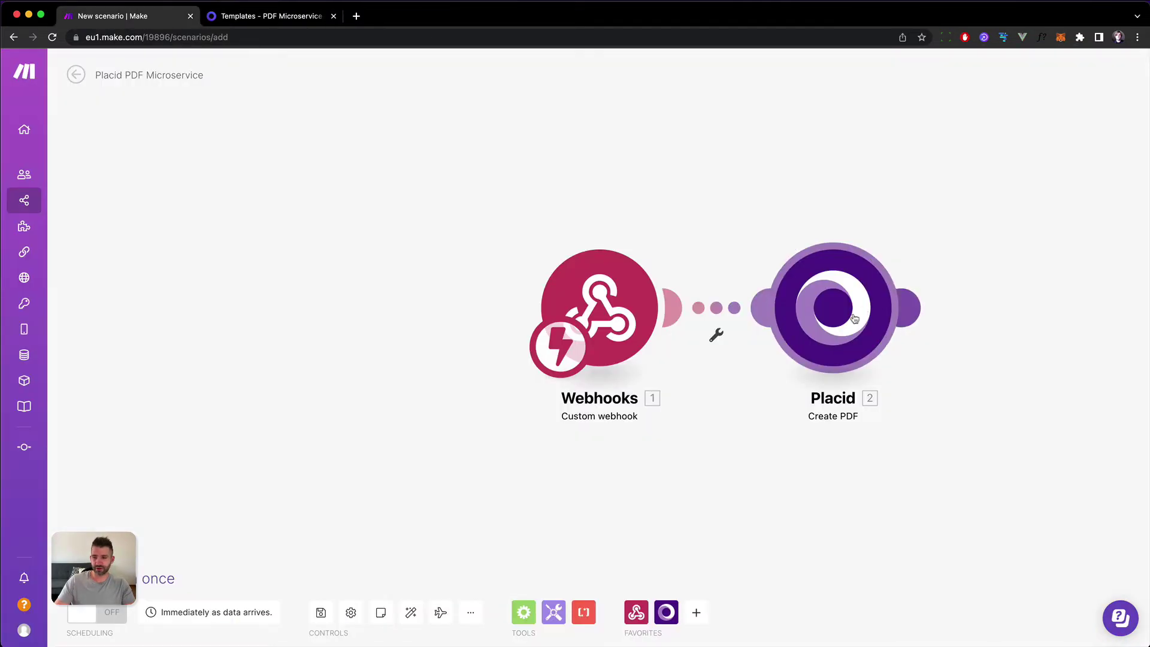
# Run only the Placid module with test values 'Test name' and 01.01.2022.
pyautogui.rightClick(828, 311)
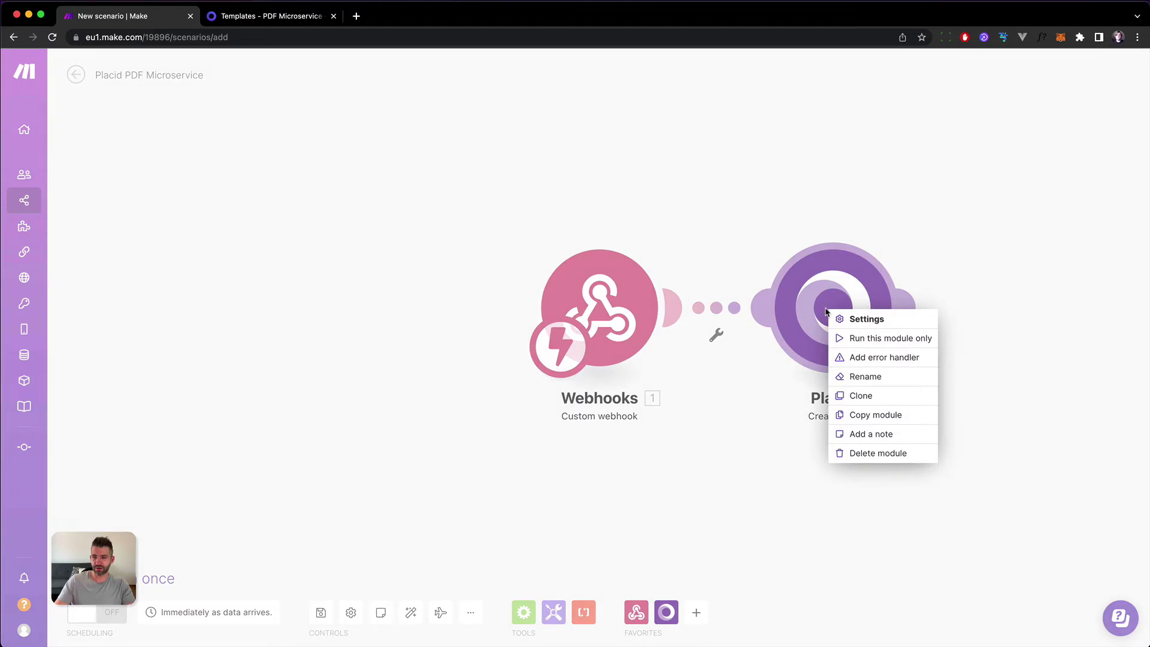
pyautogui.click(862, 338)
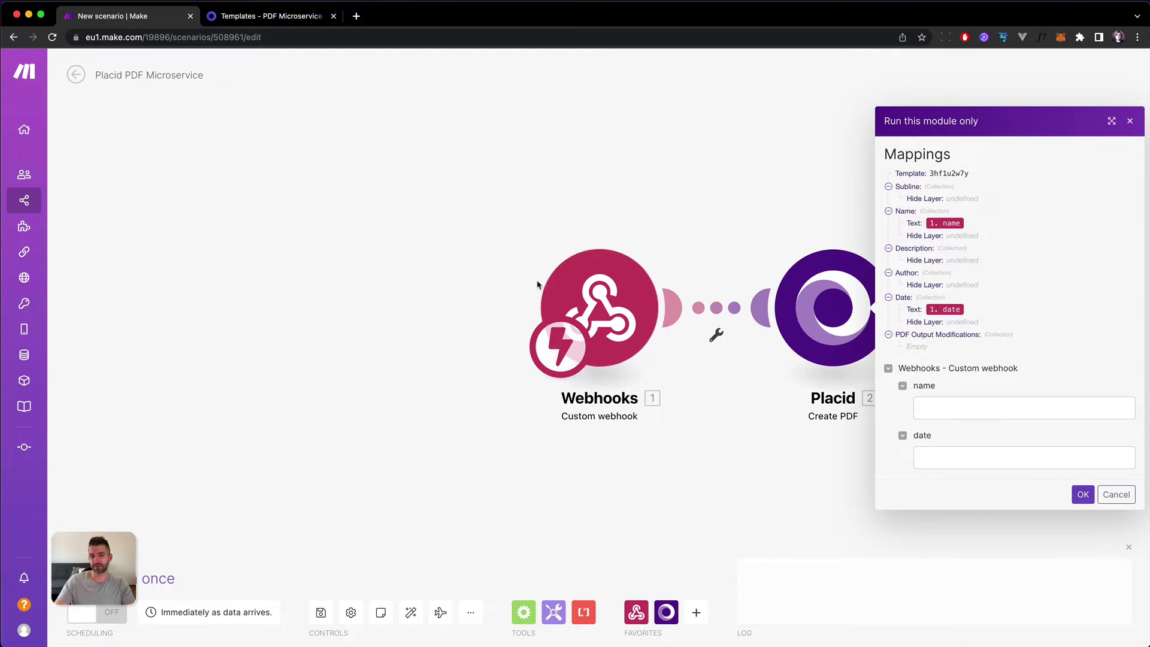
pyautogui.click(995, 409)
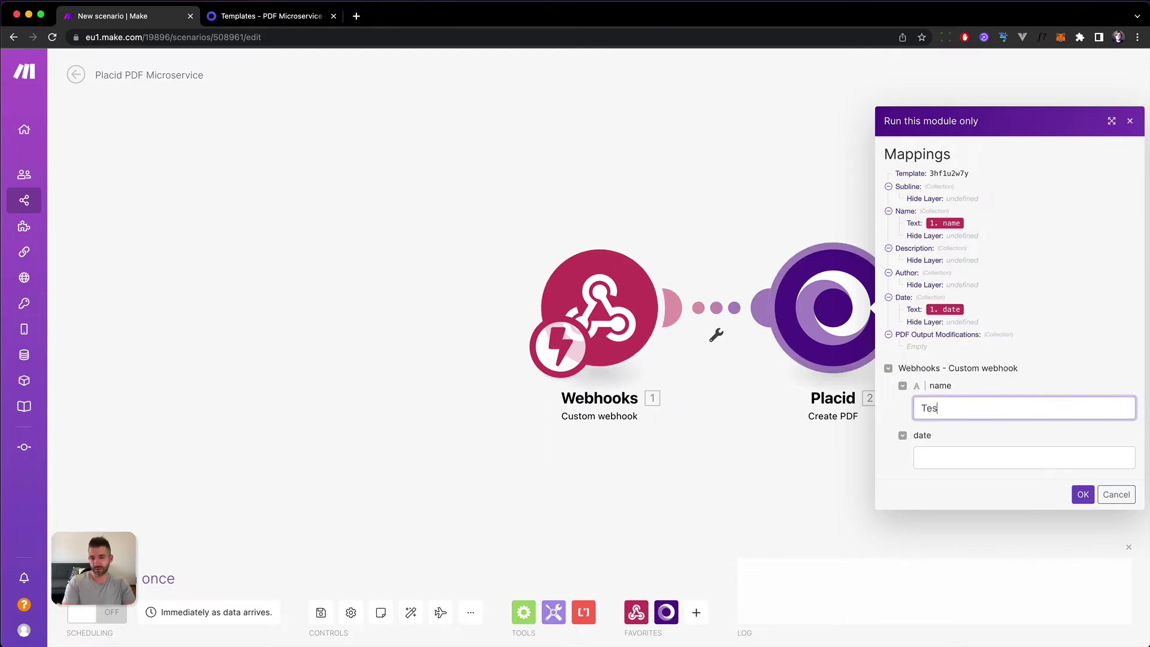
pyautogui.click(1024, 457)
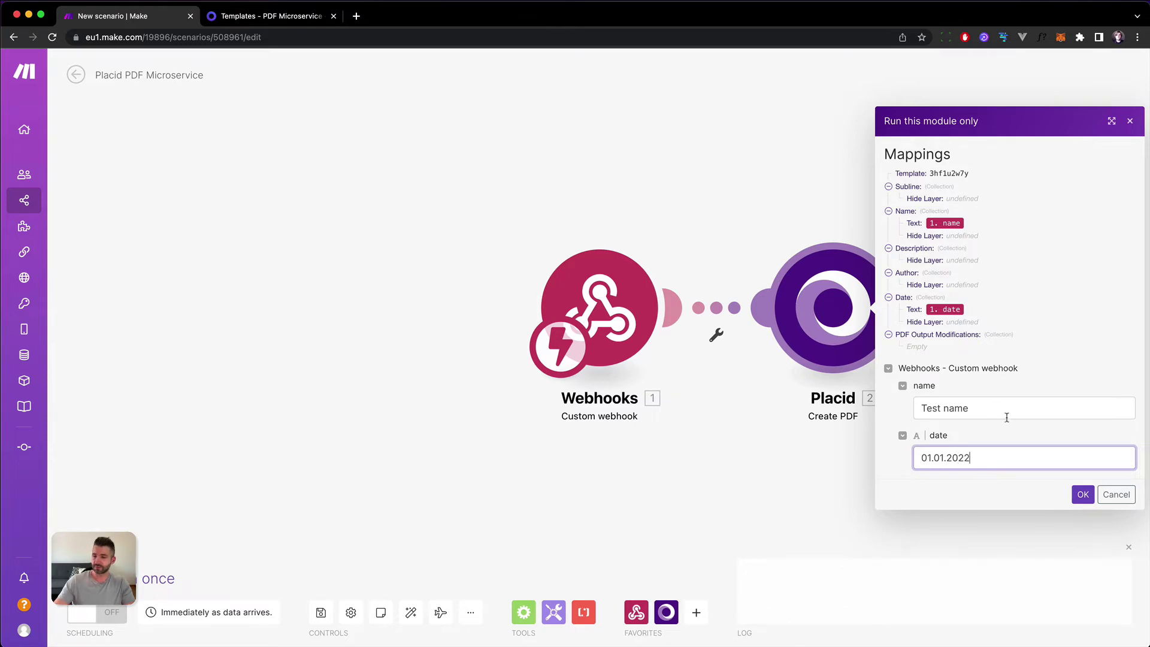
pyautogui.click(1091, 494)
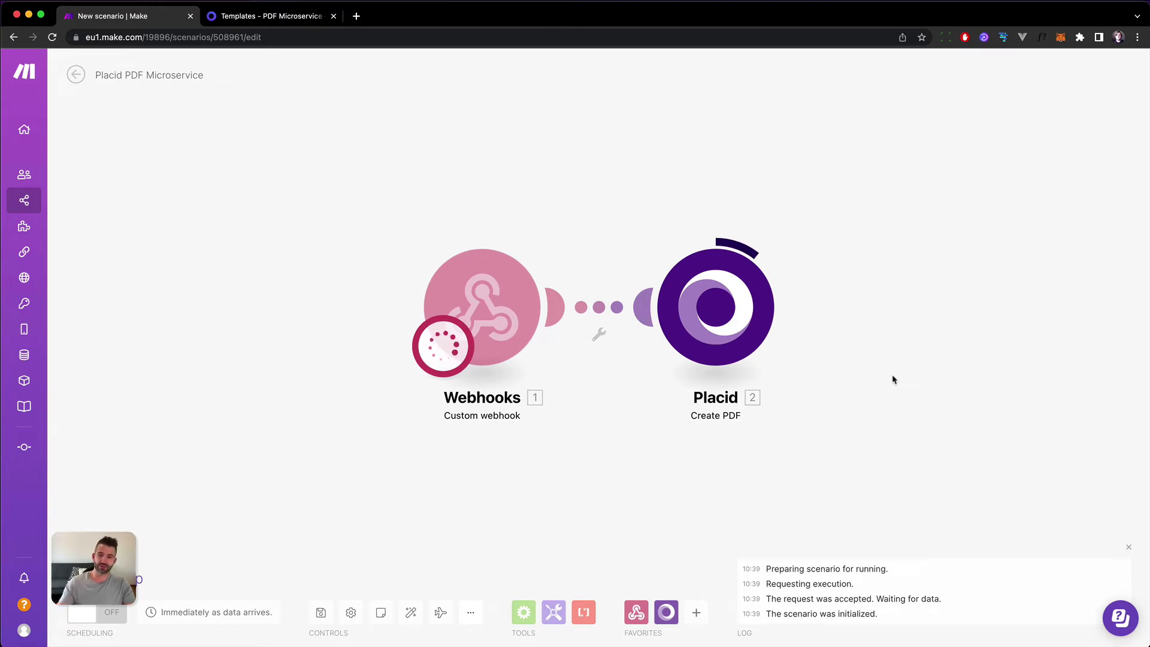
# Copy the generated PDF URL from the Placid run output into a new browser tab.
pyautogui.hotkey('ctrl', 'Tab')
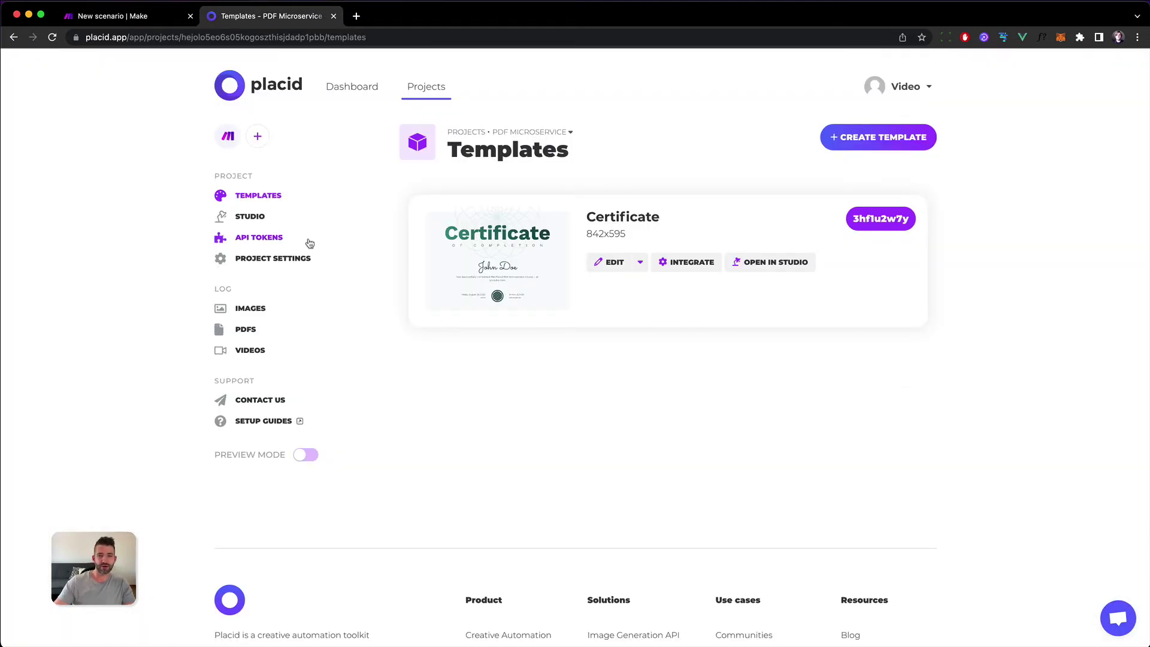
pyautogui.click(159, 16)
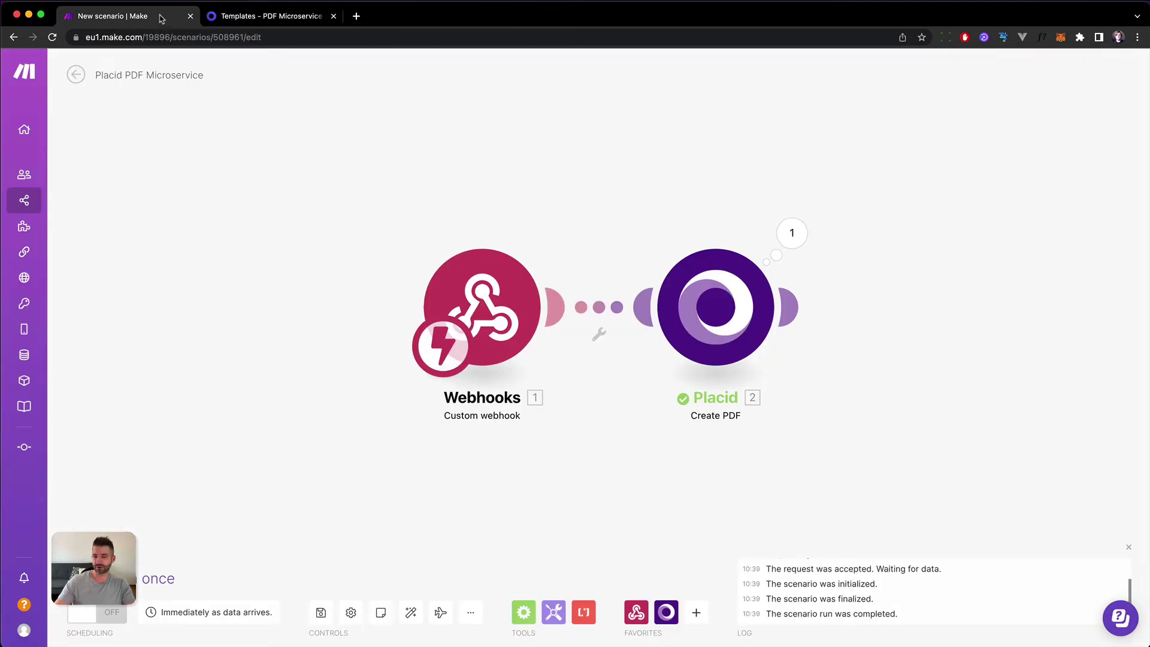
pyautogui.click(792, 233)
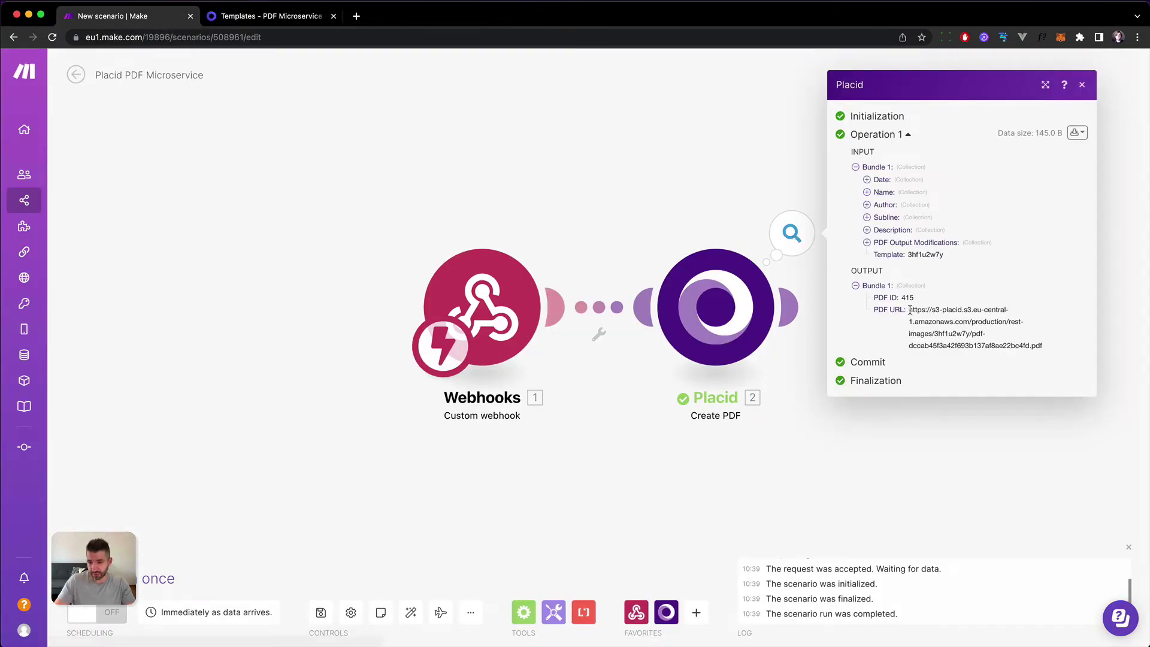
pyautogui.moveTo(909, 309); pyautogui.dragTo(1034, 342)
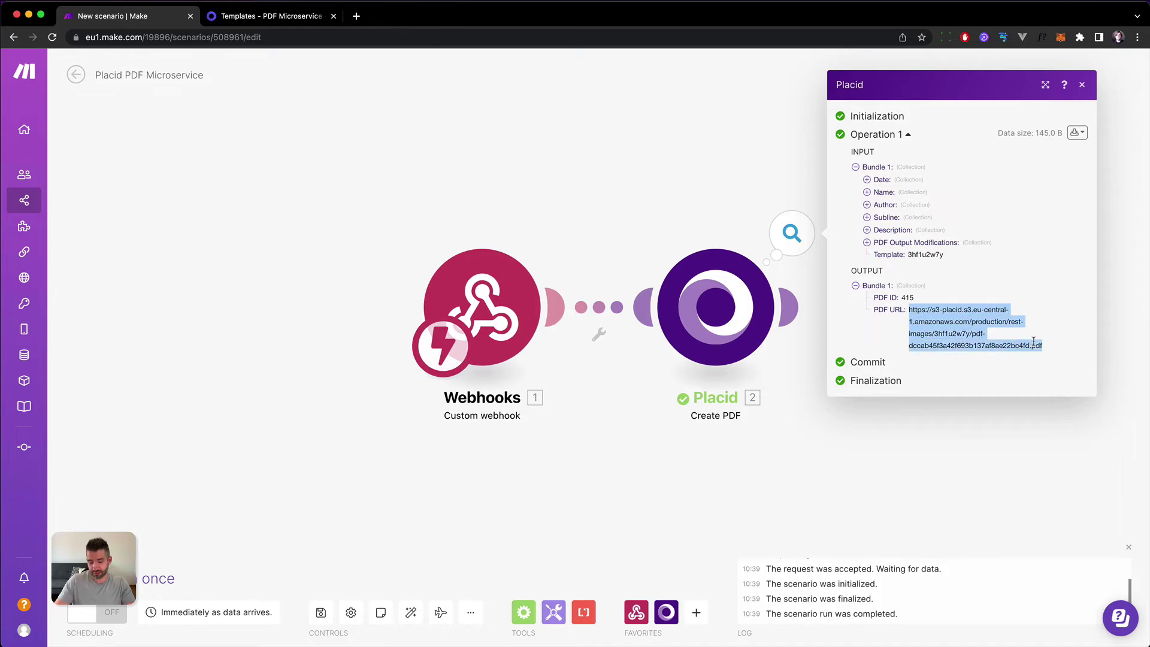
pyautogui.press('super+c')
pyautogui.press('super+t')
pyautogui.press('super+v')
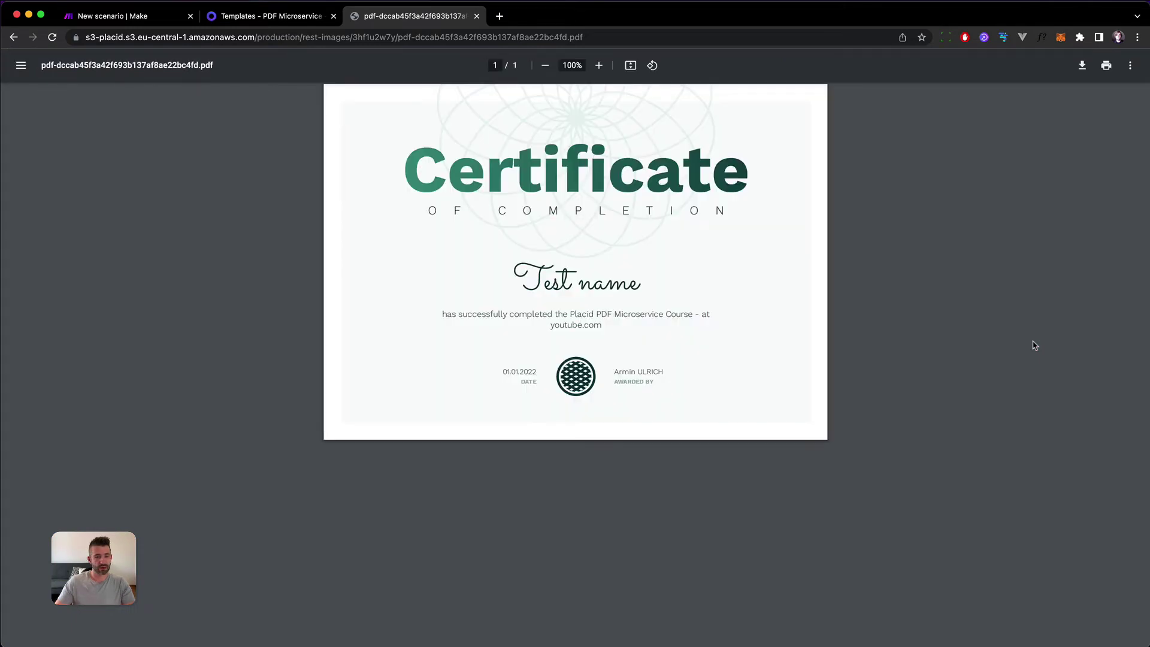
# Inspect the certificate PDF, selecting 'Test' in the name and 2022 in the date.
pyautogui.doubleClick(548, 277)
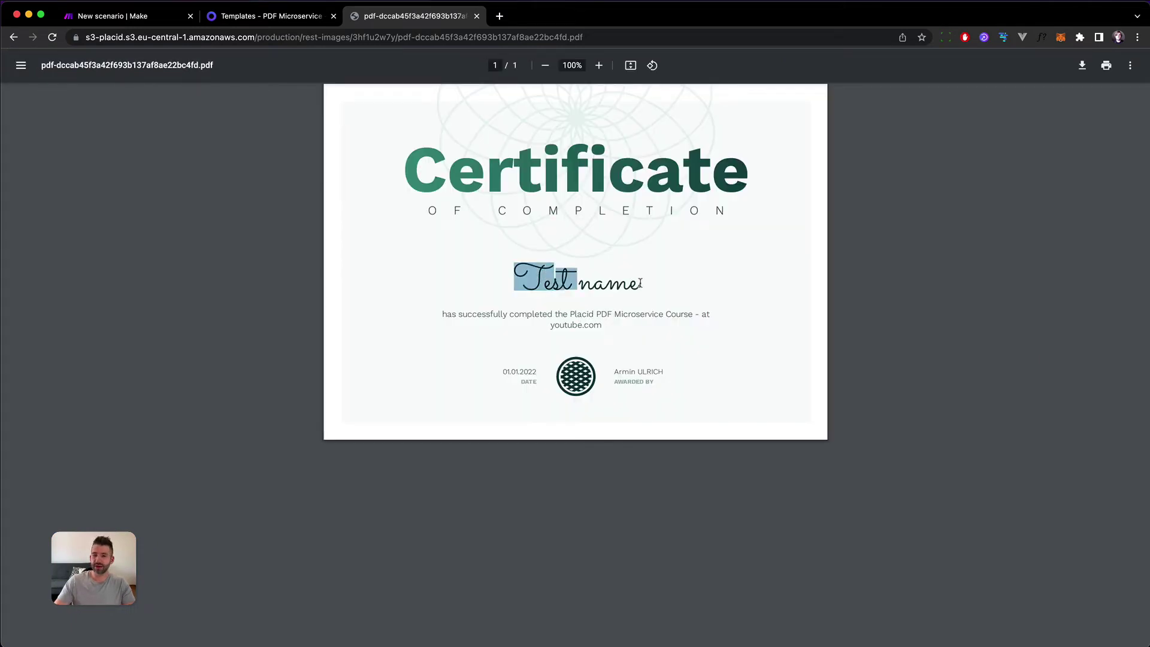
pyautogui.click(641, 283)
pyautogui.doubleClick(533, 372)
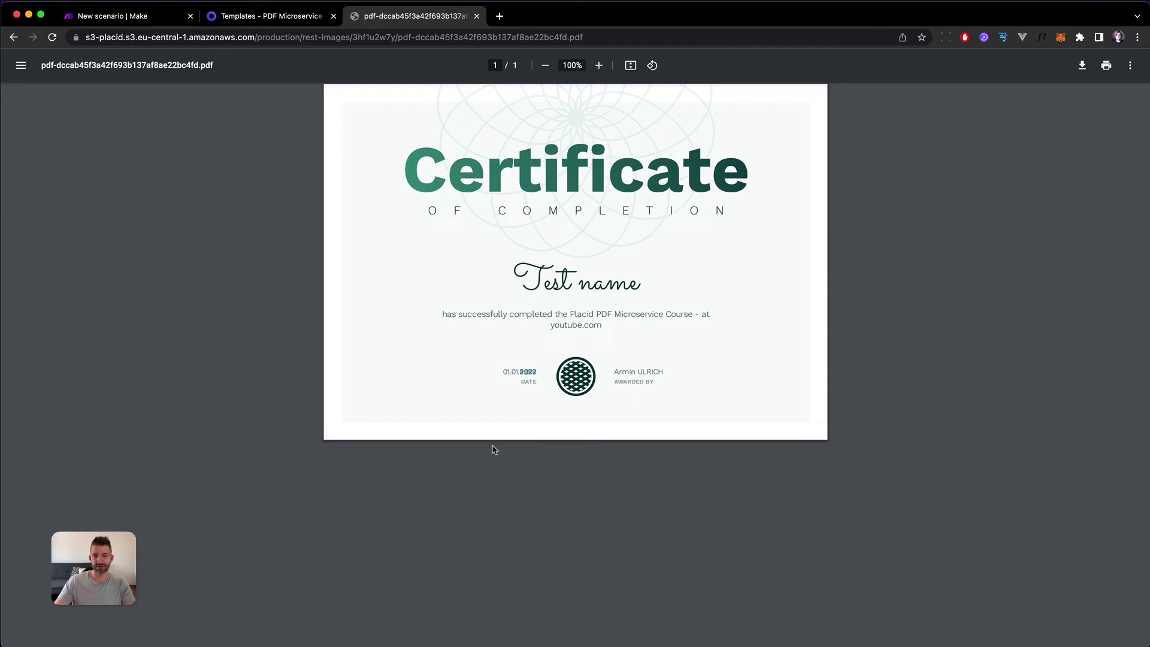
# Review the Placid run's bundles, then move the Webhooks and Placid modules closer together leftward.
pyautogui.click(124, 18)
pyautogui.click(790, 232)
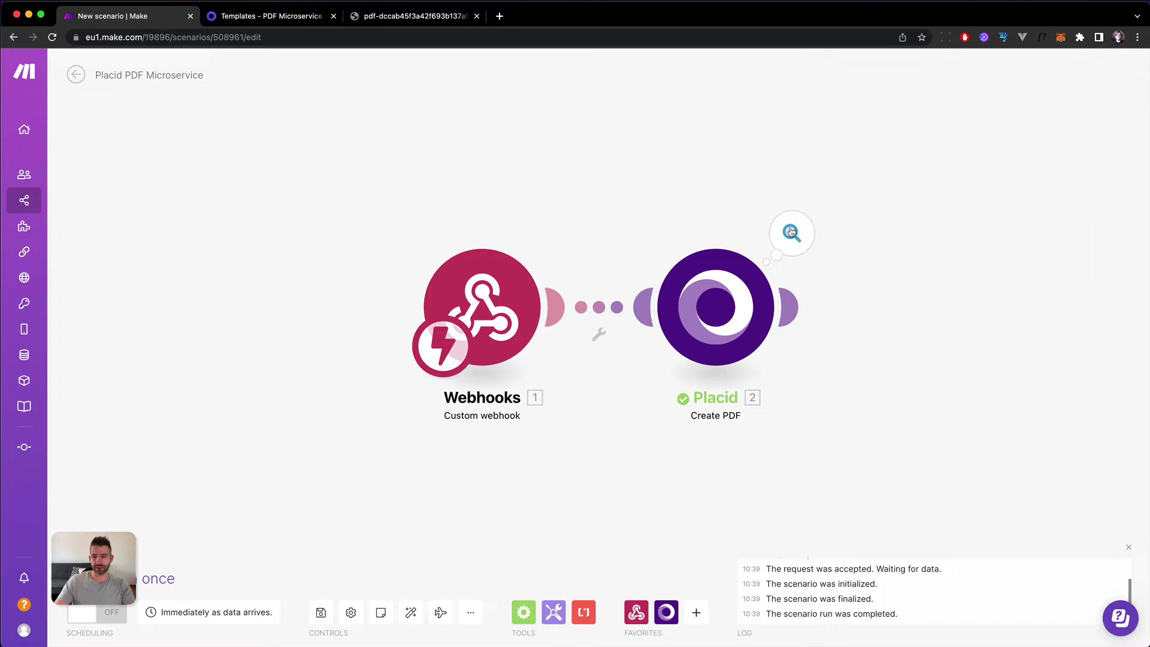
pyautogui.click(791, 232)
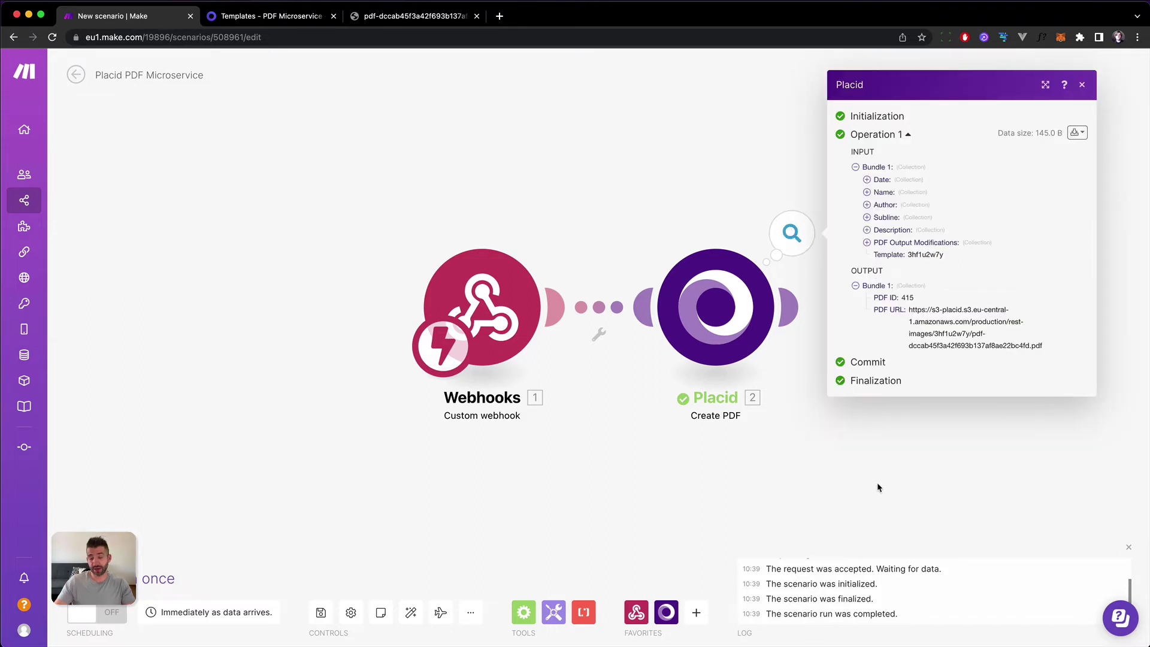
pyautogui.click(842, 544)
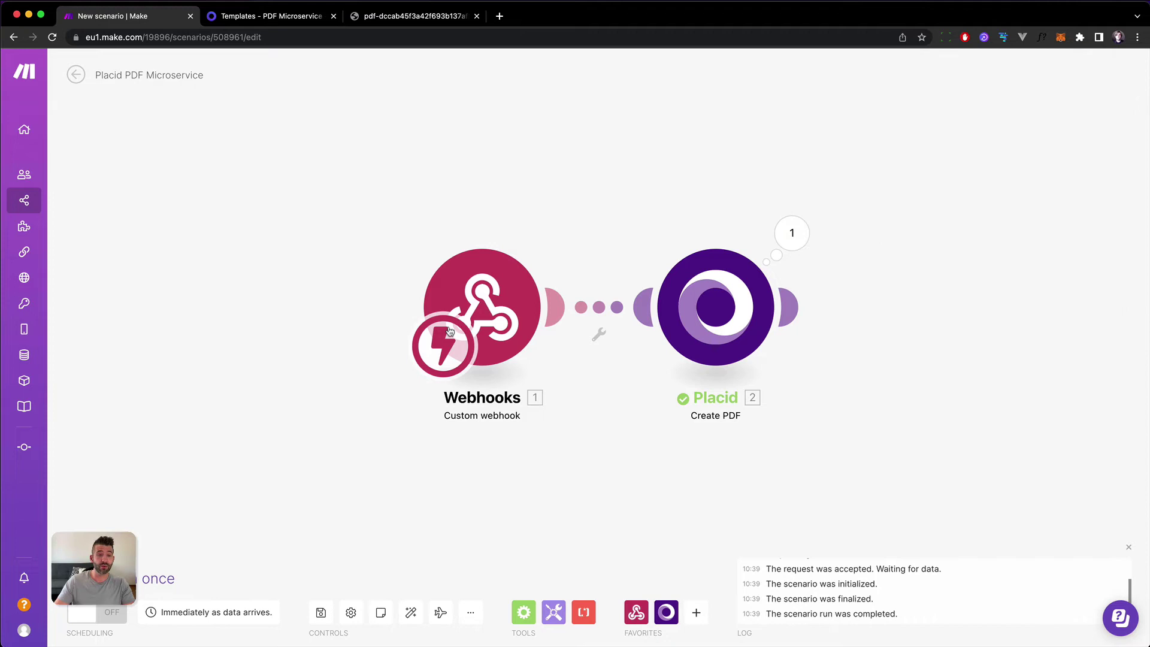
pyautogui.moveTo(462, 314); pyautogui.dragTo(266, 315)
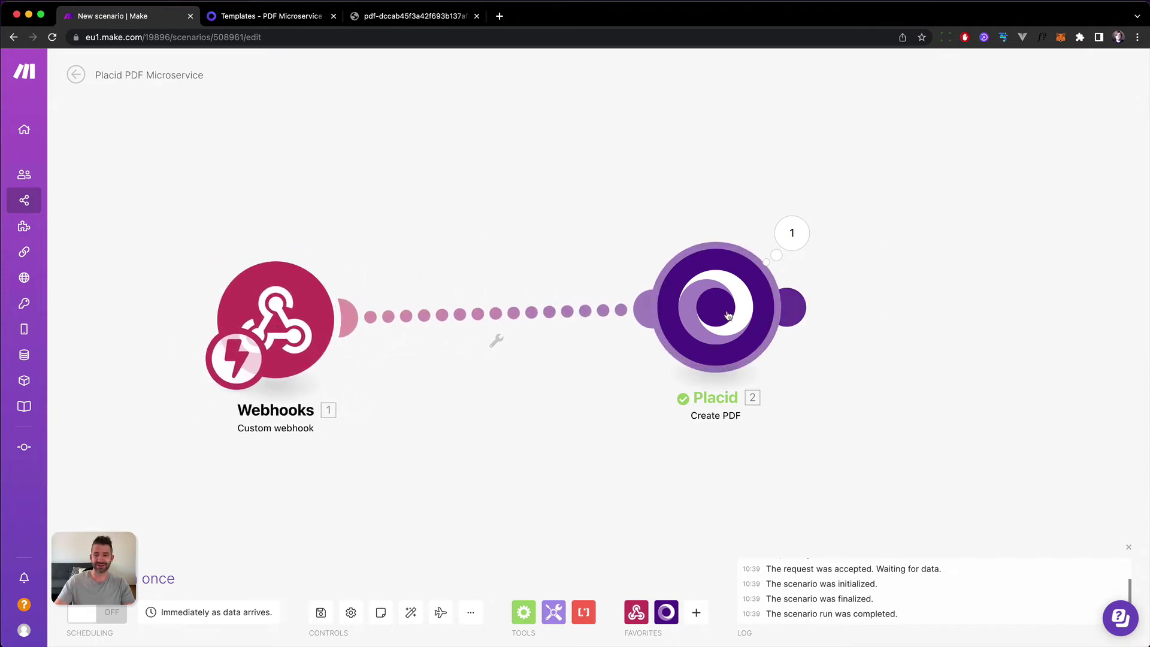
pyautogui.moveTo(716, 308); pyautogui.dragTo(533, 328)
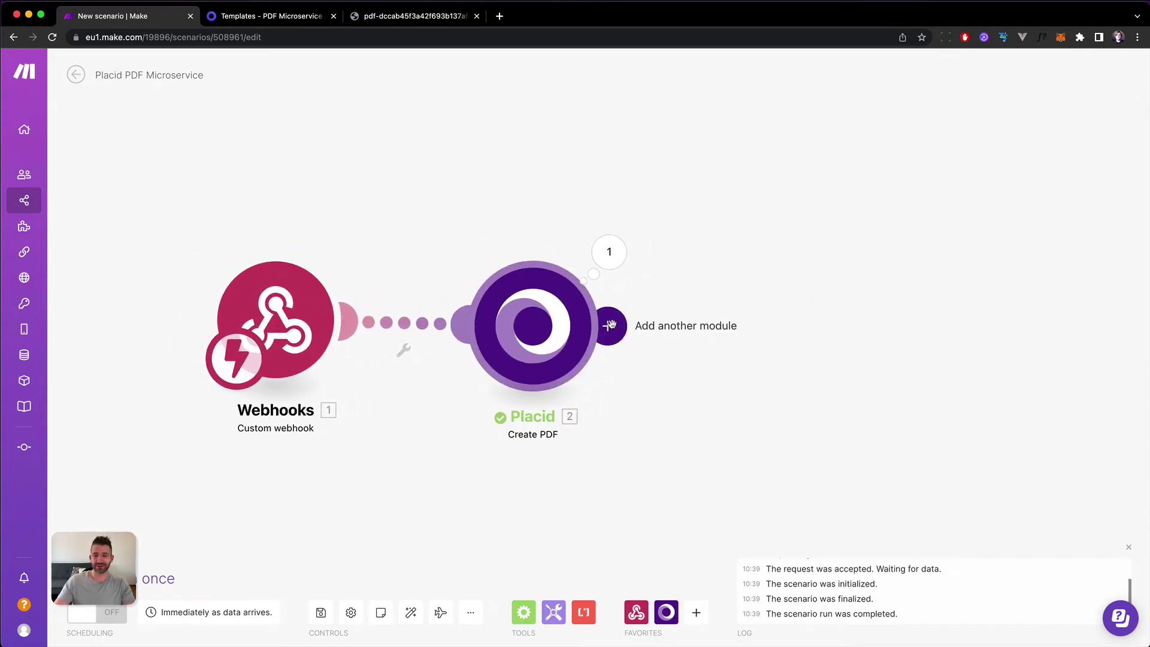
# Search for SendGrid and add its 'Send an Email' module after Placid.
pyautogui.click(609, 325)
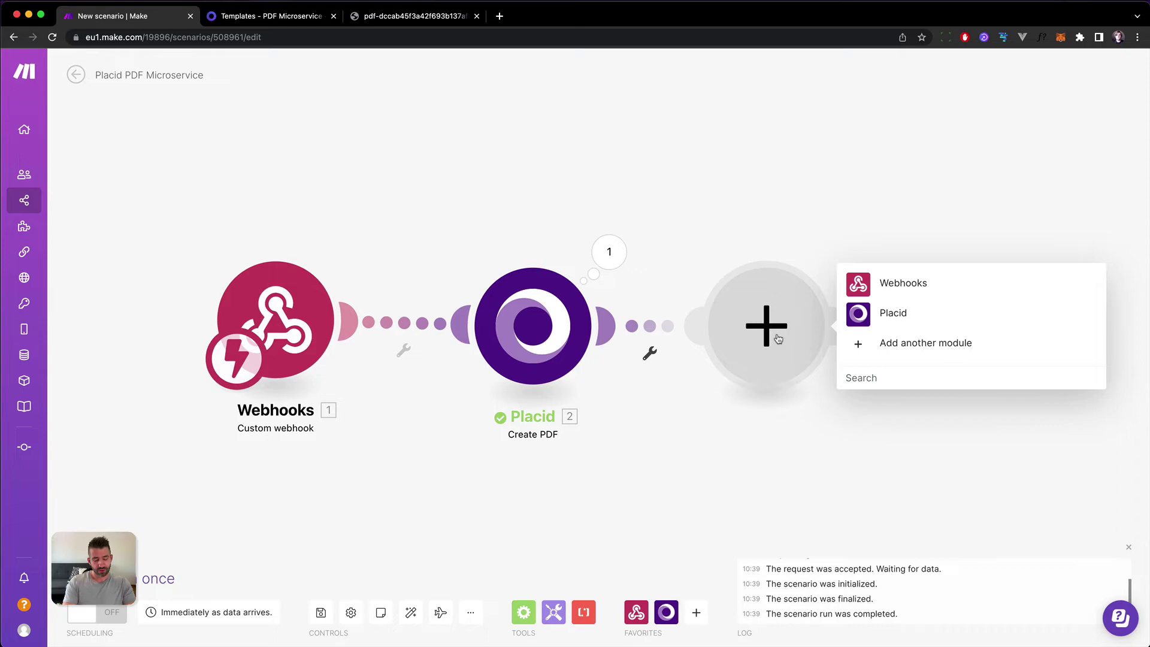
pyautogui.write('sengrid')
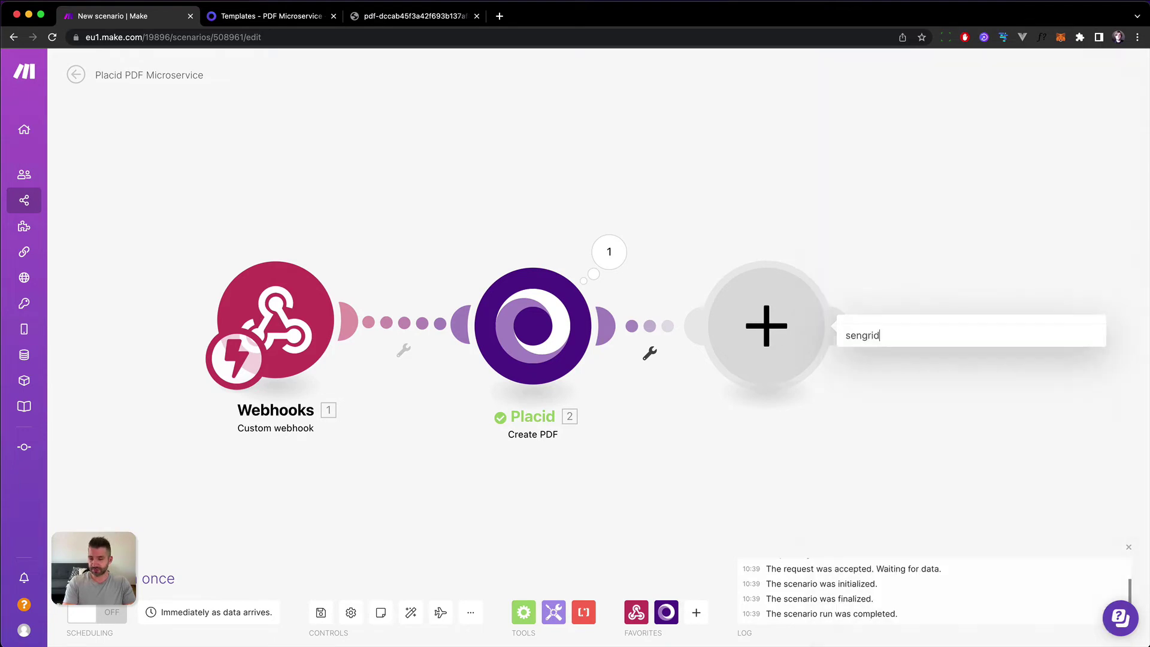
pyautogui.press('BackSpace')
pyautogui.press('BackSpace')
pyautogui.press('BackSpace')
pyautogui.press('BackSpace')
pyautogui.write('dgrid')
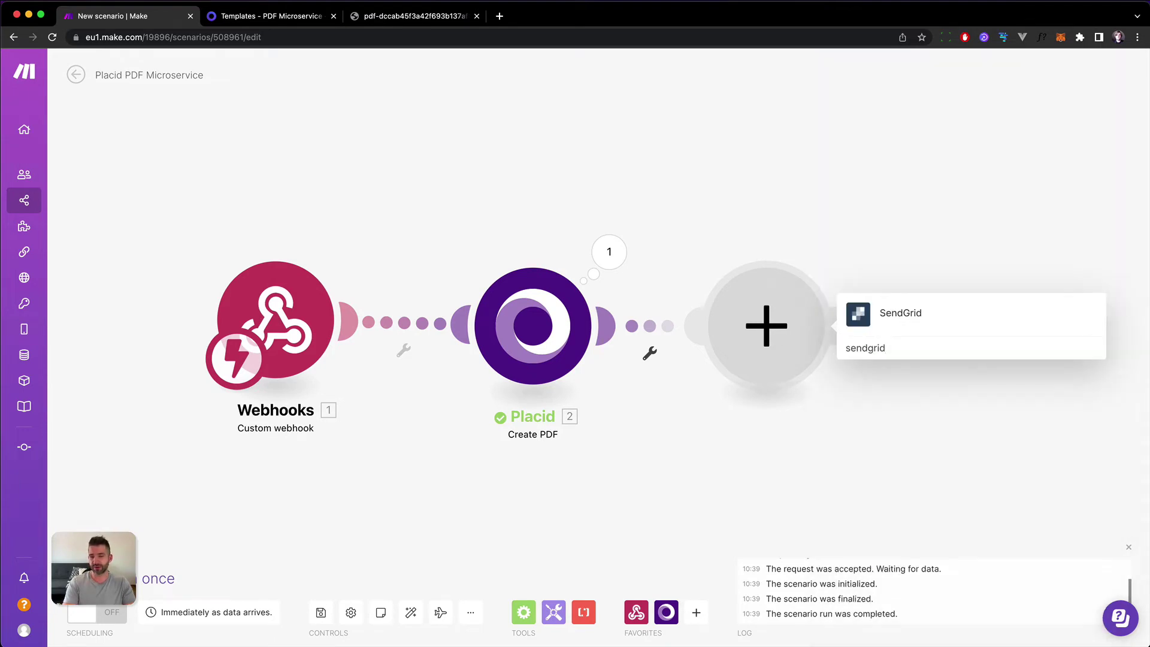
pyautogui.click(888, 318)
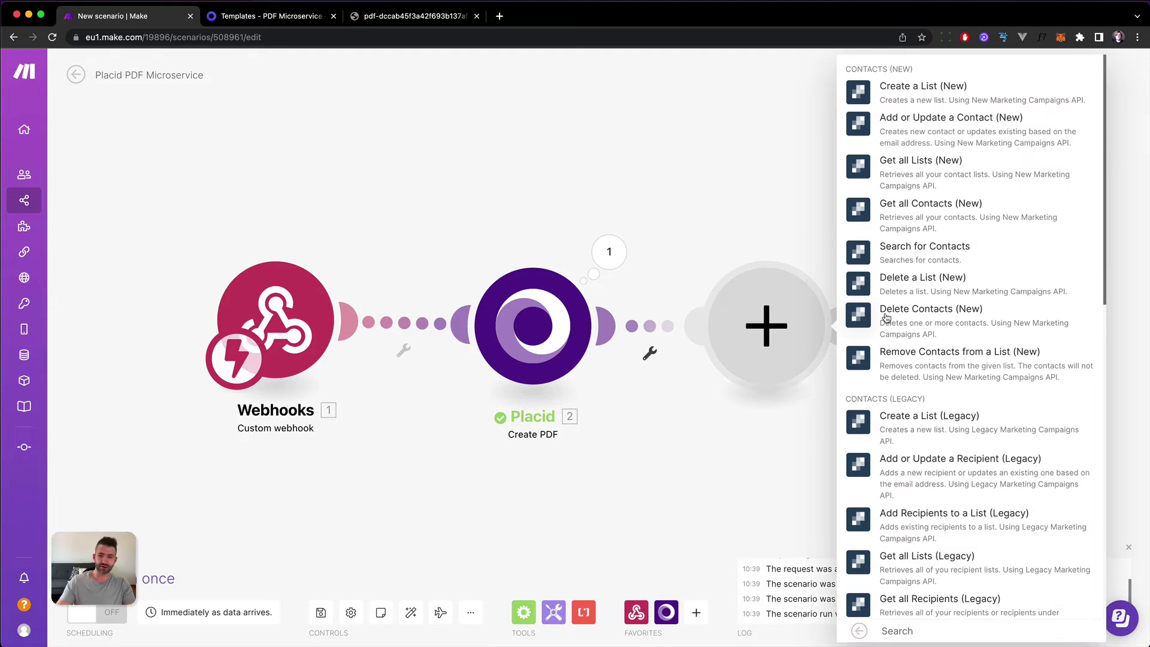
pyautogui.scroll(-15, 888, 320)
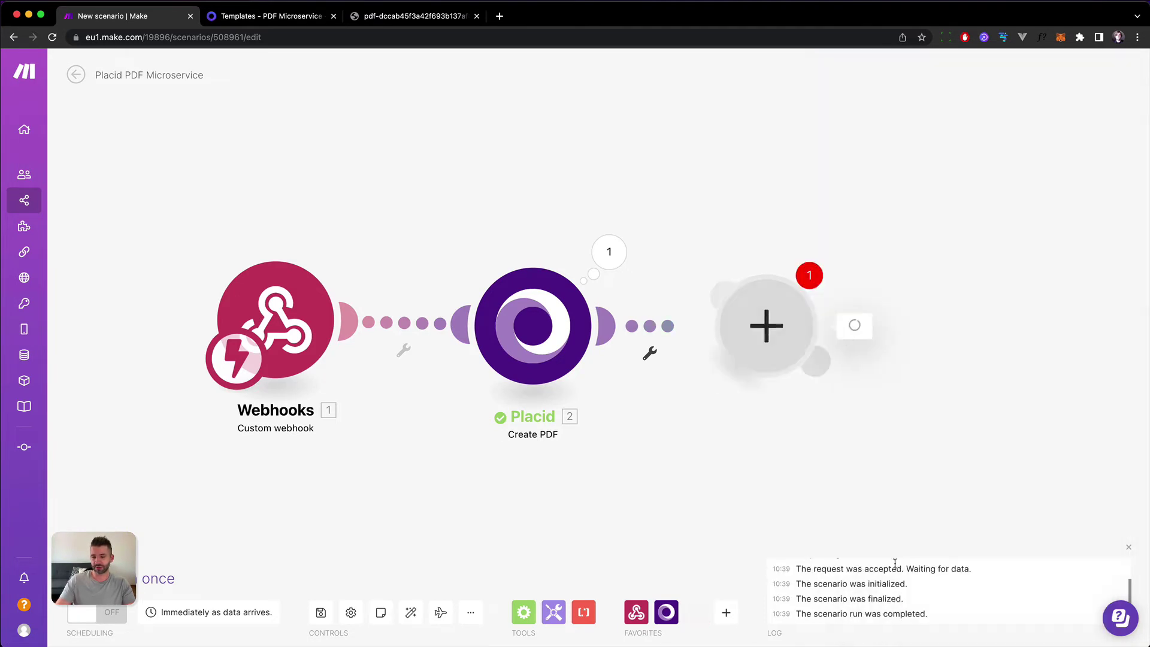
pyautogui.click(887, 568)
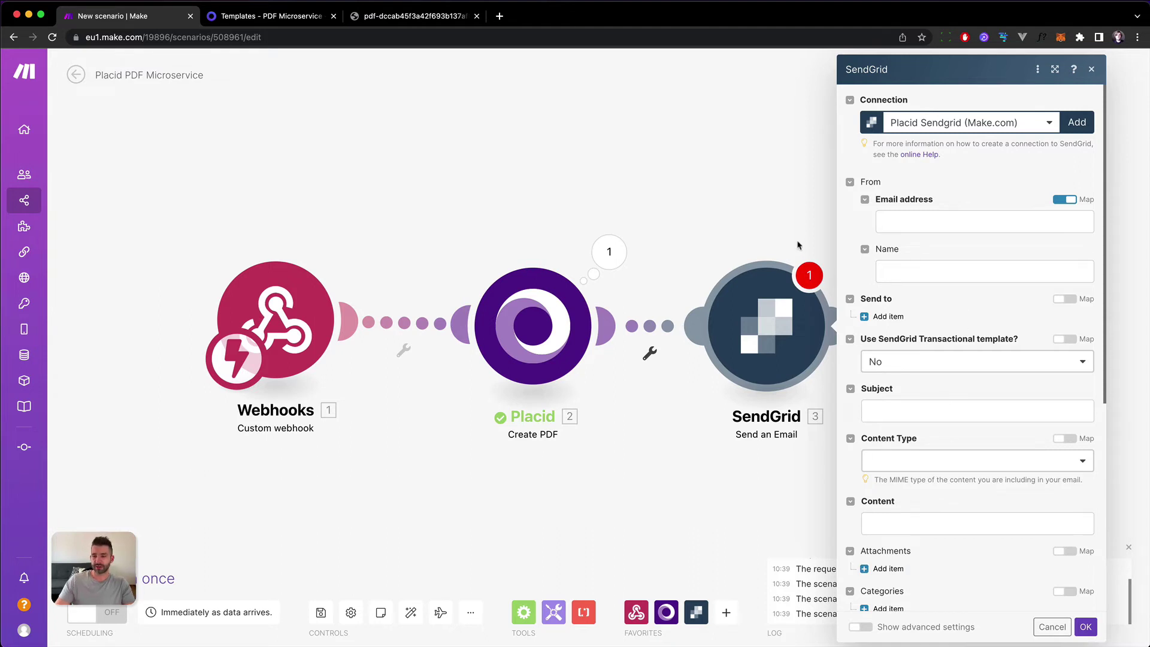
pyautogui.click(791, 199)
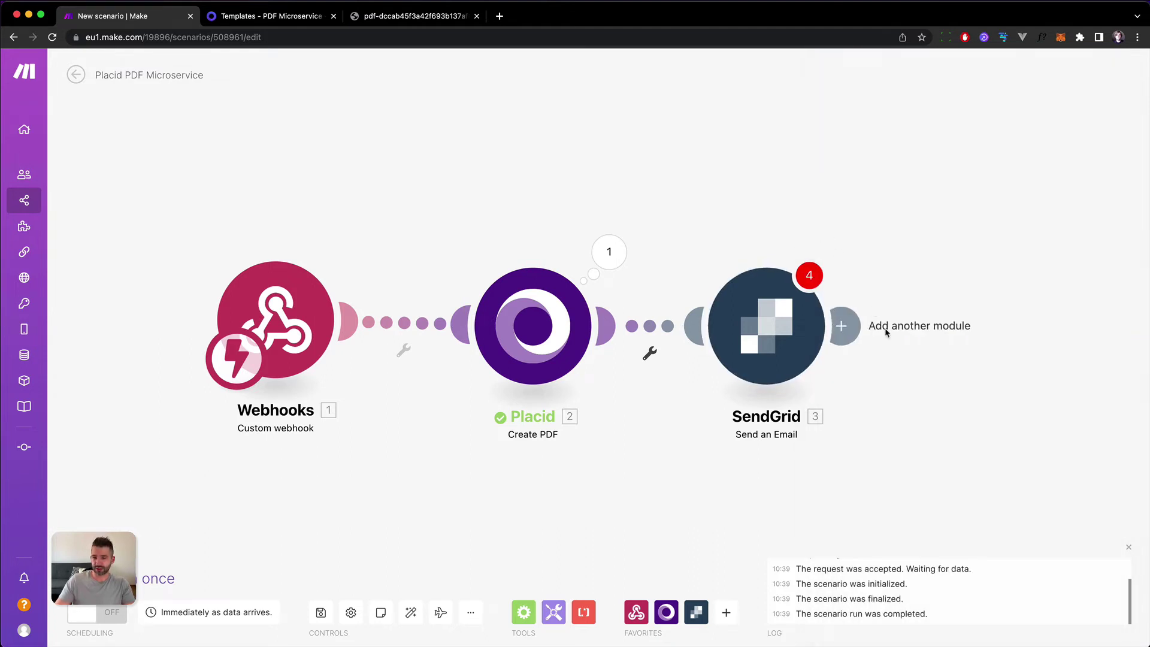
# Add an Email 'Send an Email' module after the SendGrid module.
pyautogui.click(838, 326)
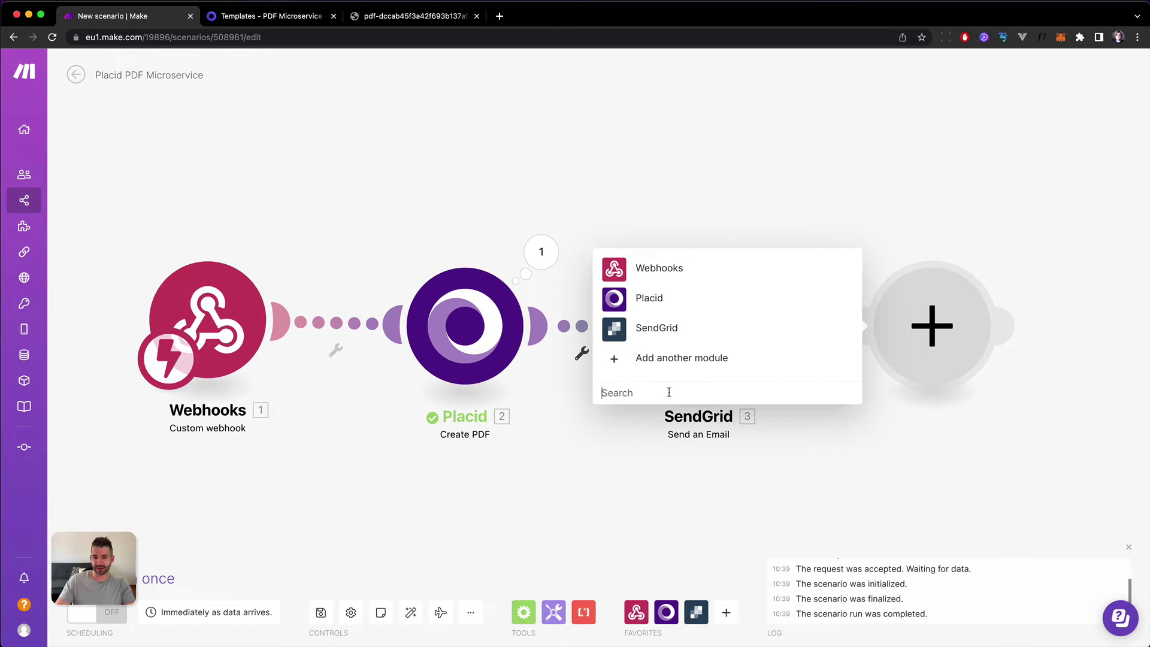
pyautogui.write('email')
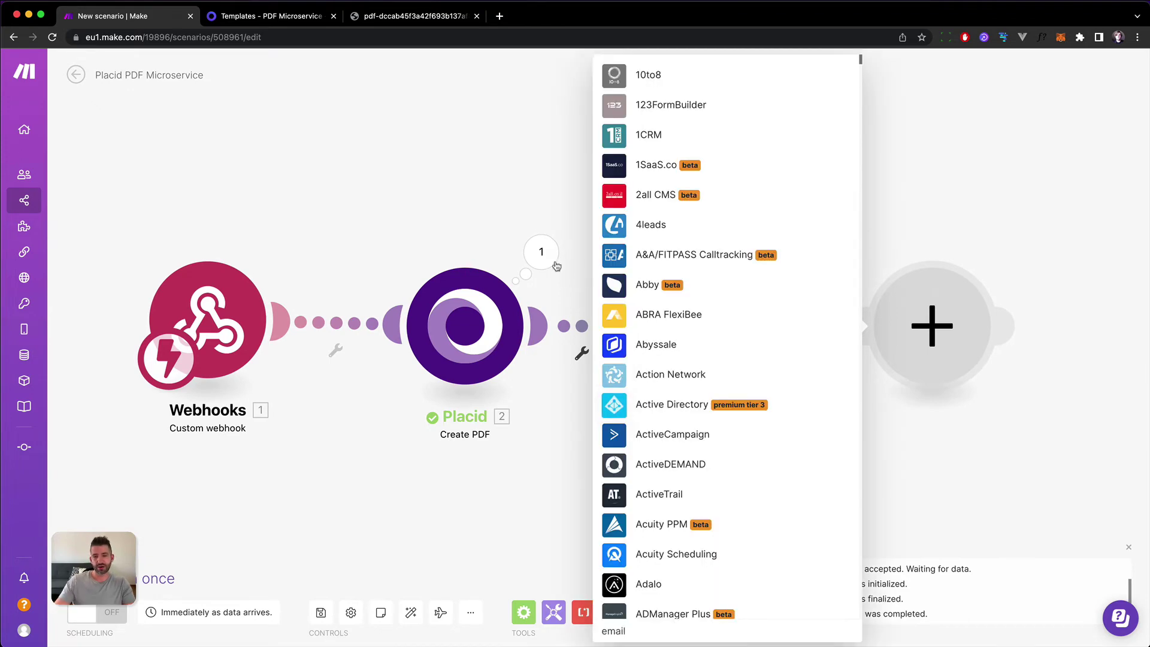
pyautogui.scroll(-5, 697, 354)
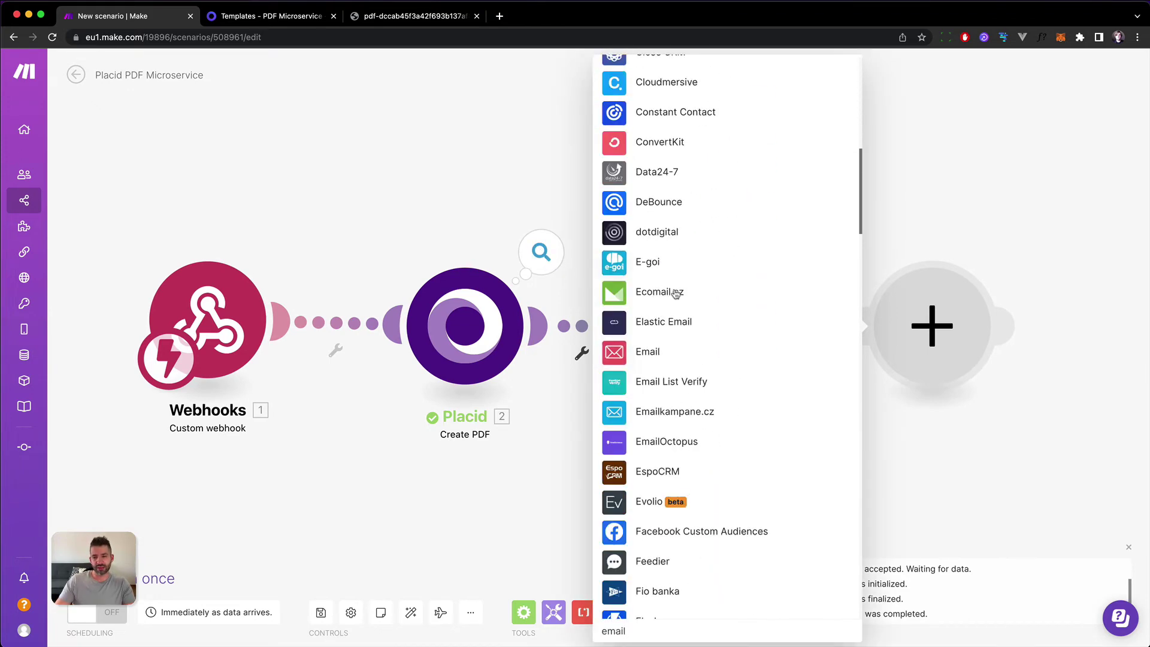
pyautogui.click(651, 351)
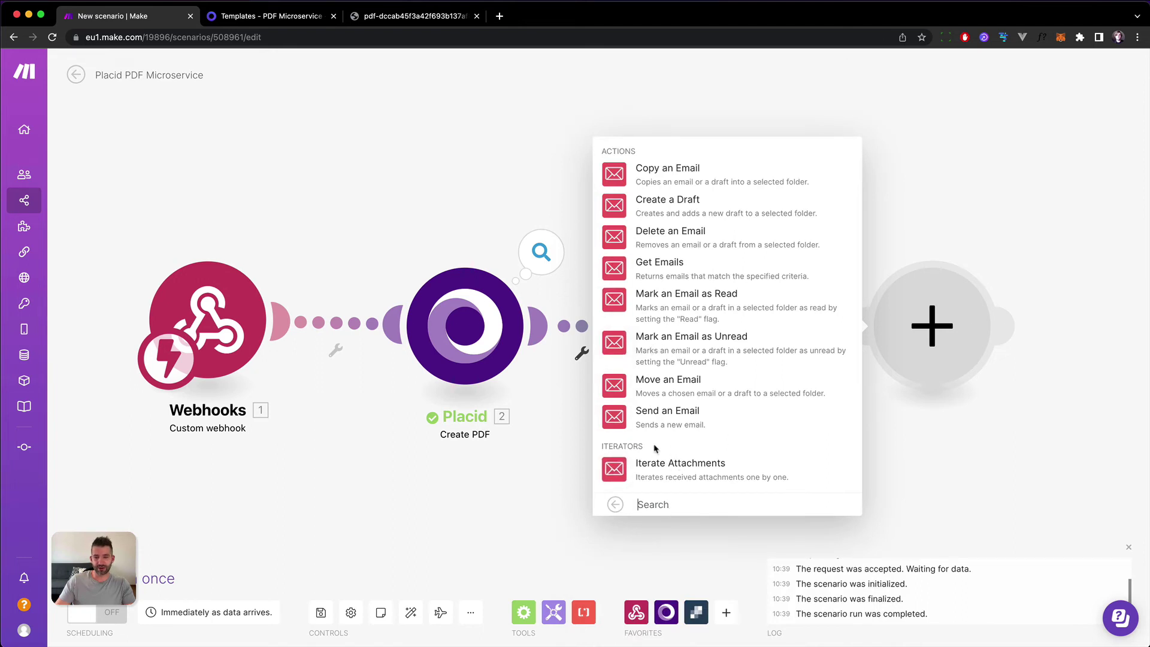
pyautogui.click(642, 428)
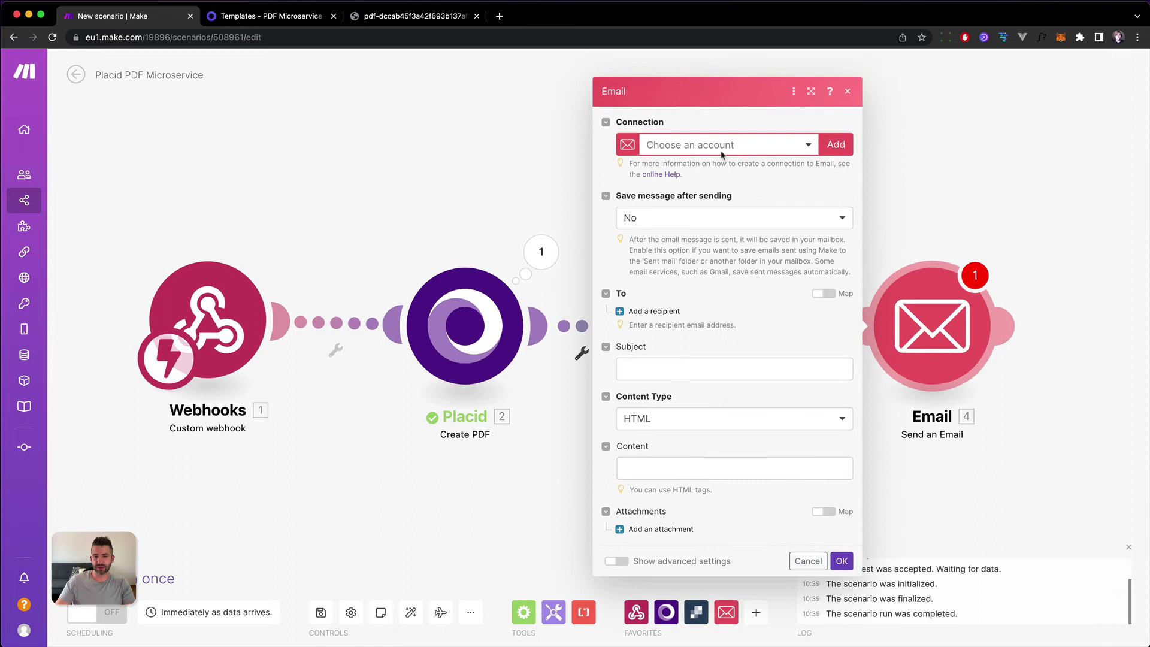
# Try an email connection as Google Restricted, then Others (SMTP) with provider Other, and cancel it.
pyautogui.click(845, 143)
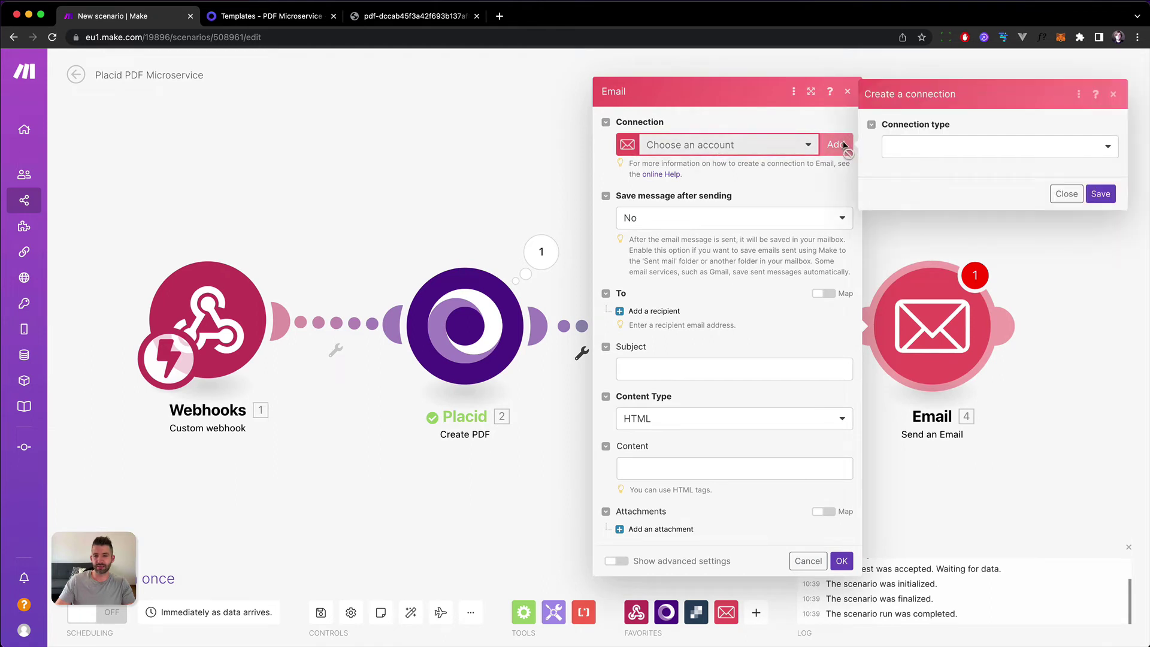
pyautogui.click(937, 149)
pyautogui.click(936, 169)
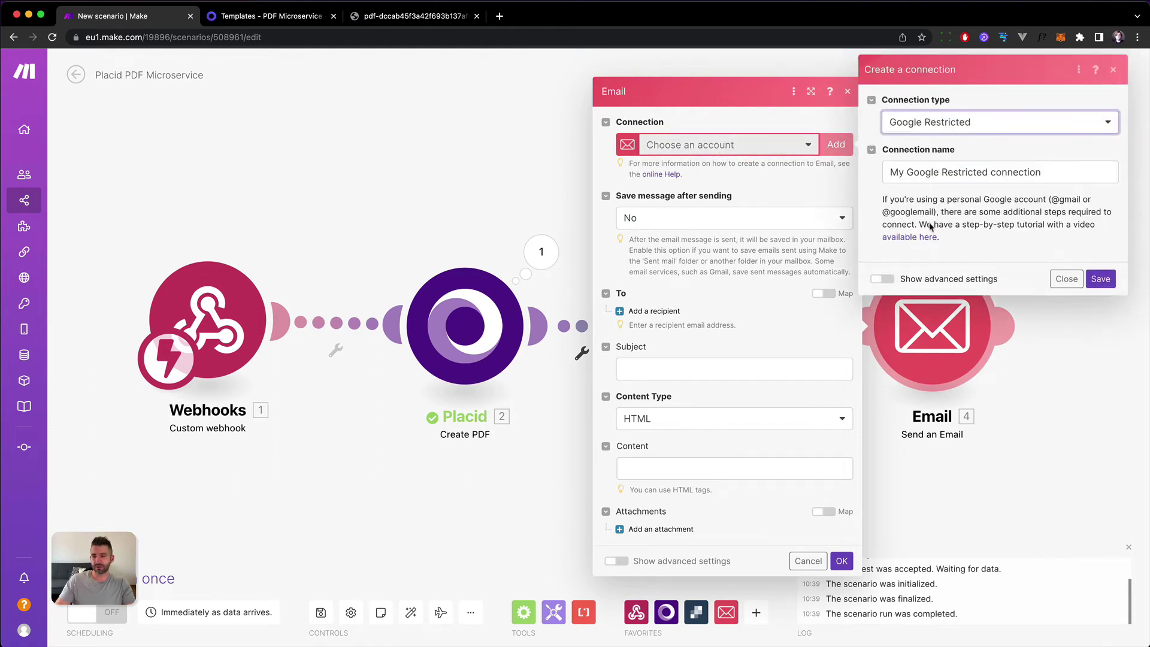
pyautogui.click(882, 279)
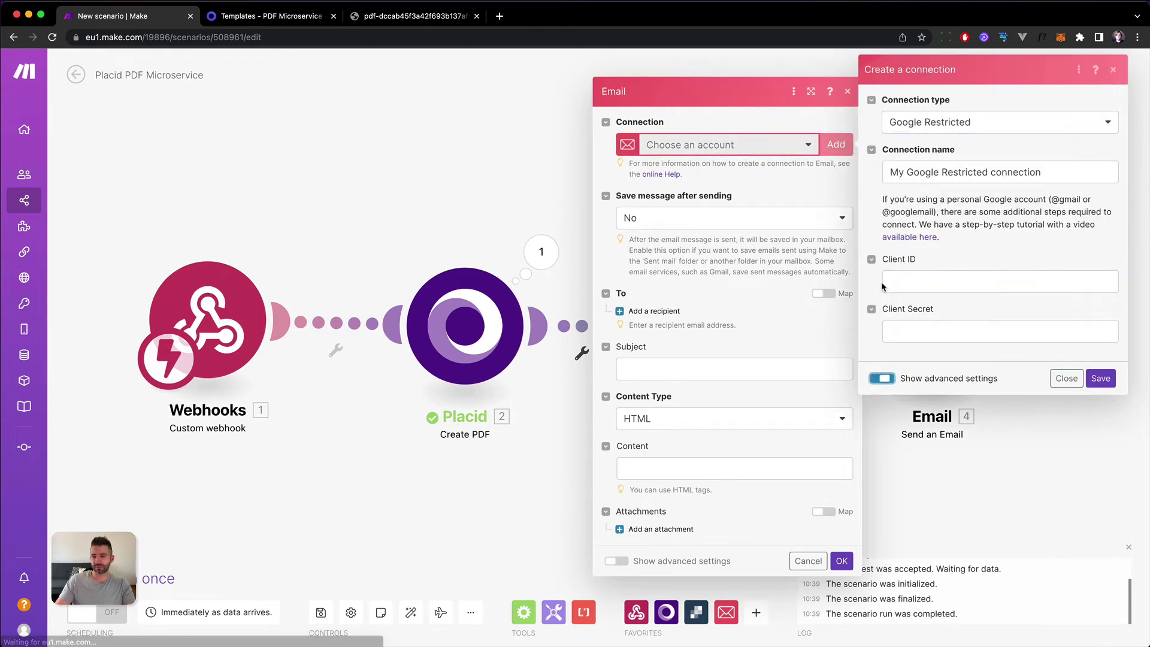
pyautogui.click(924, 127)
pyautogui.click(923, 162)
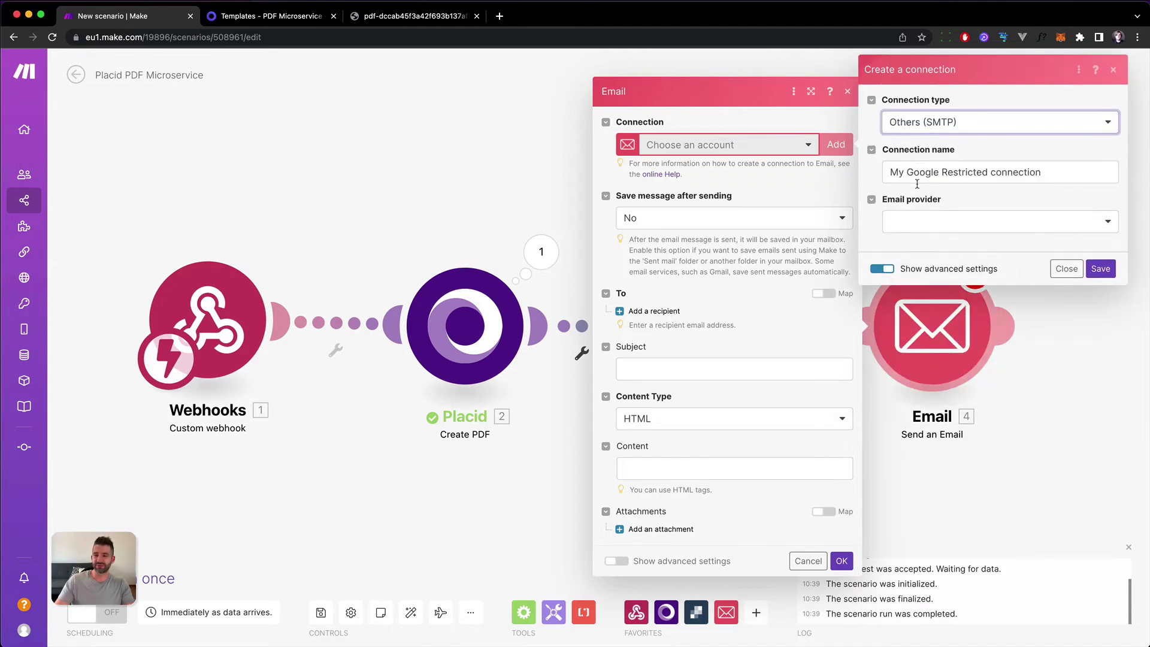
pyautogui.click(913, 226)
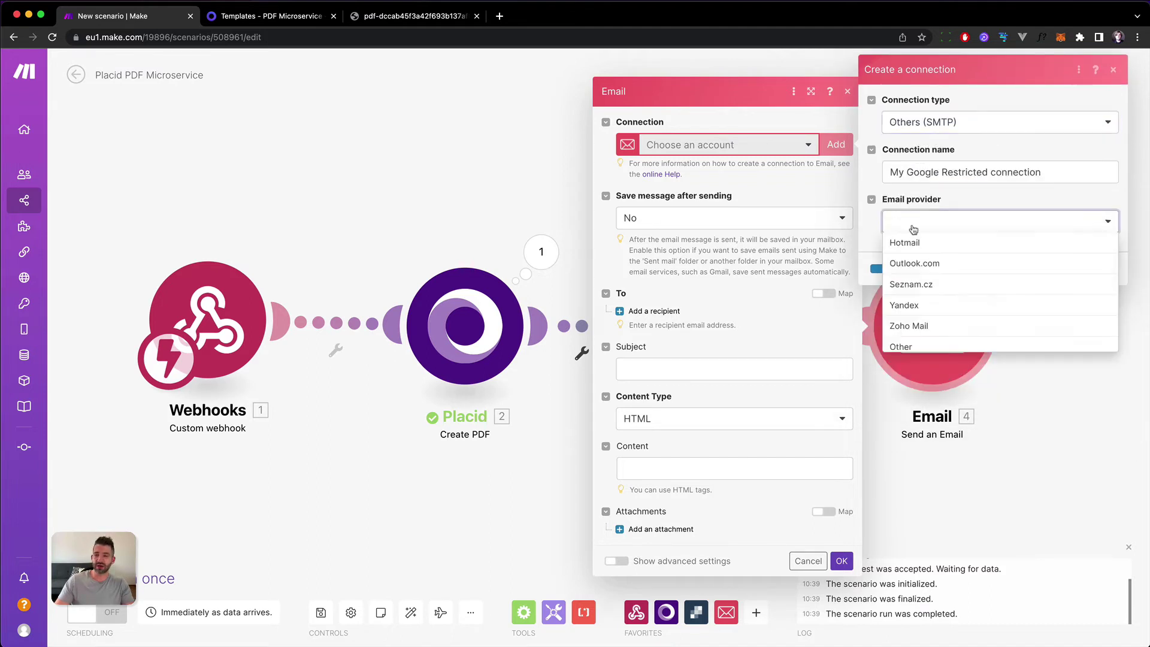
pyautogui.click(912, 348)
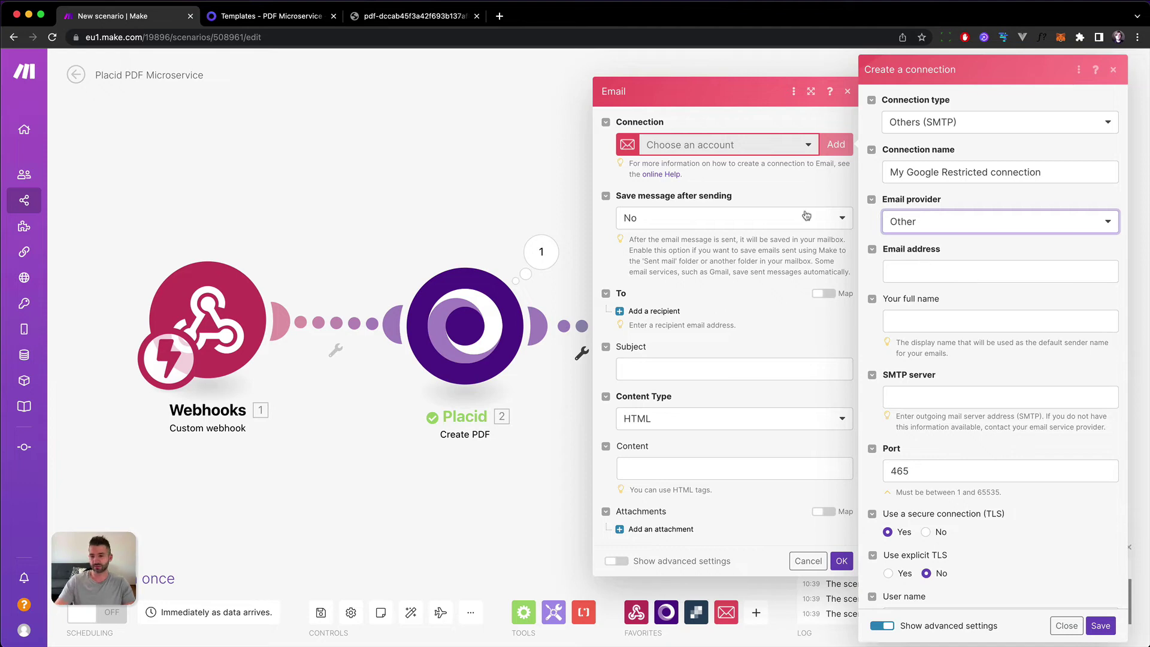
pyautogui.click(1112, 72)
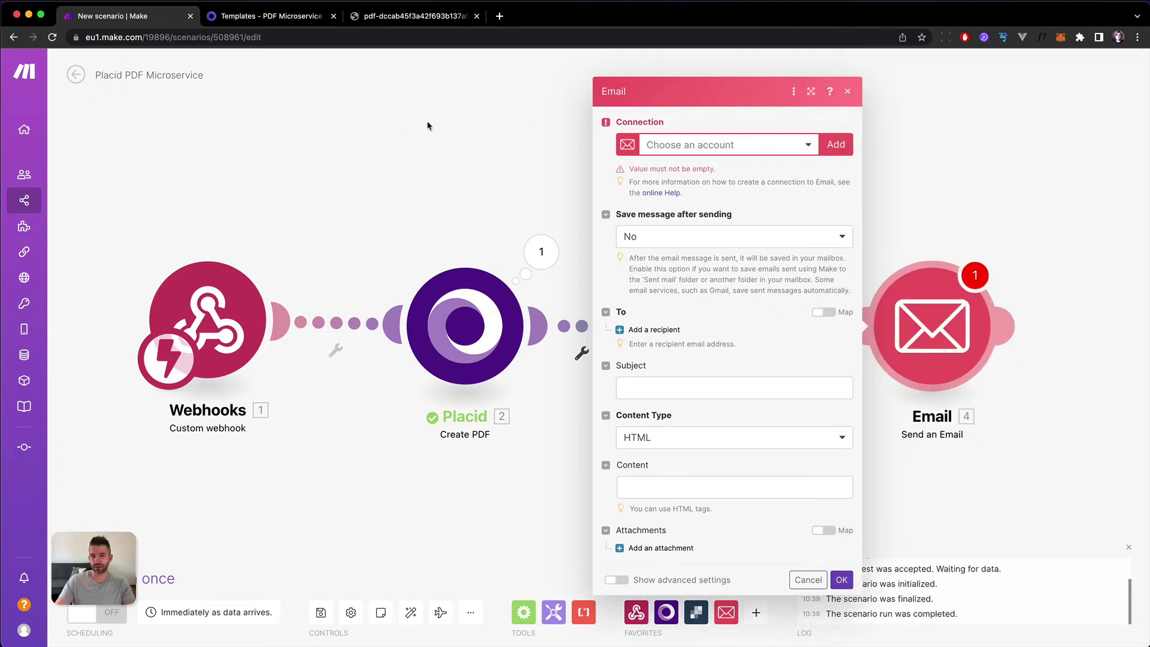
# Delete the Email module and move the SendGrid module further right.
pyautogui.click(464, 143)
pyautogui.rightClick(910, 298)
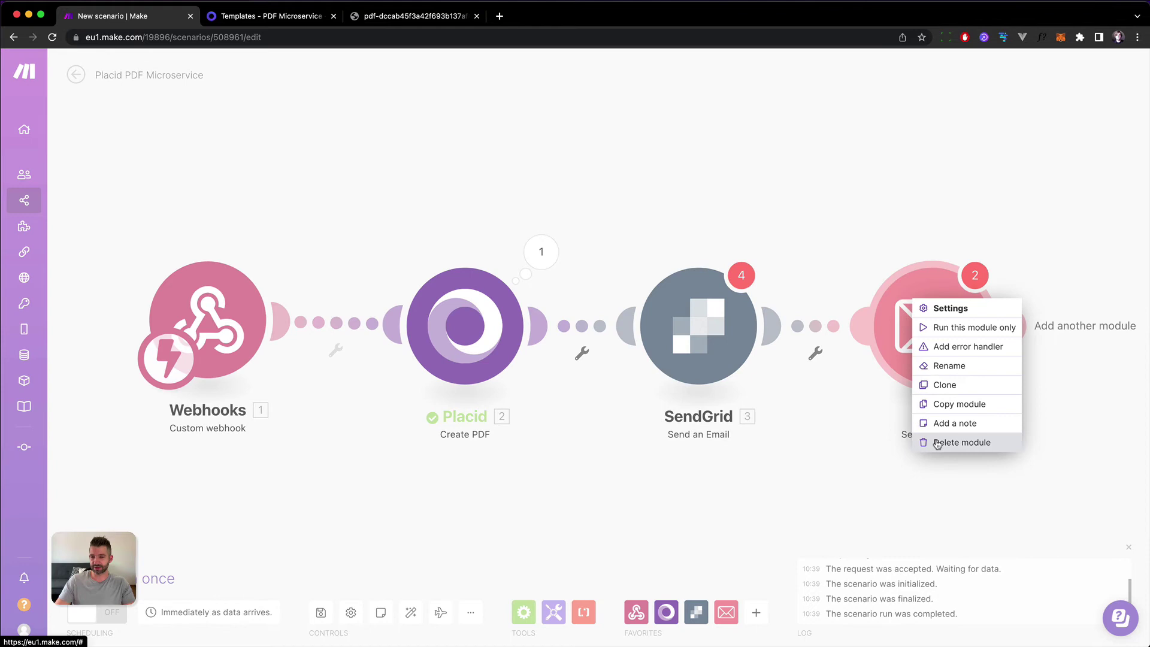
pyautogui.click(943, 442)
pyautogui.moveTo(652, 357); pyautogui.dragTo(735, 359)
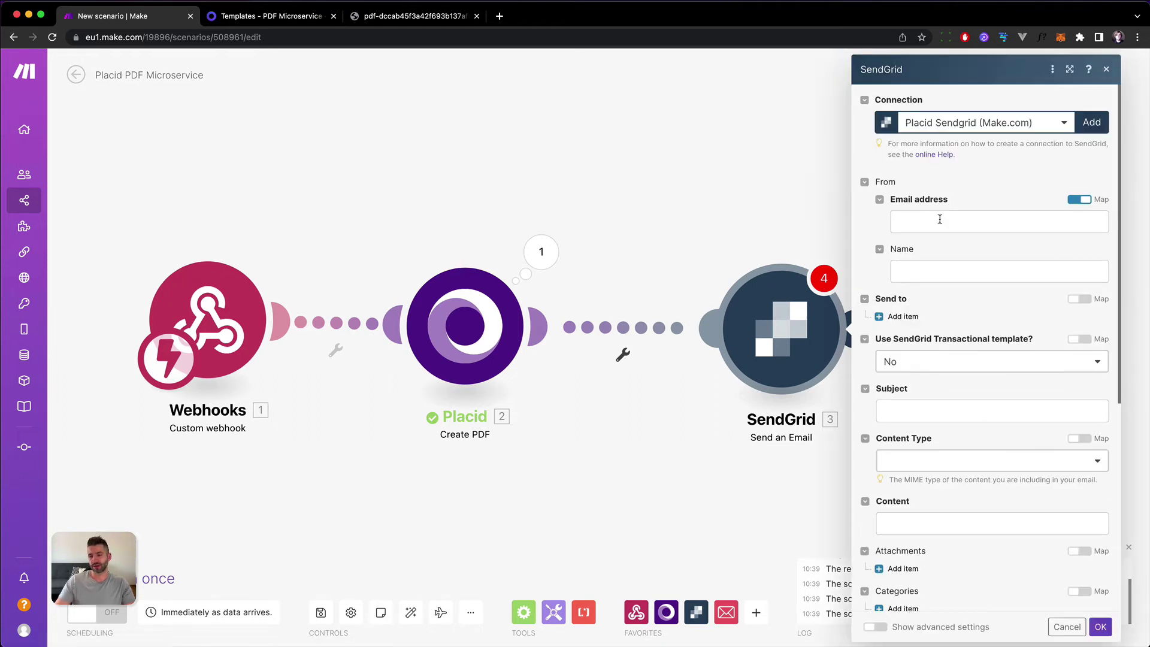
# Fill in the sender's e-mail address and sender name in the SendGrid module.
pyautogui.click(940, 219)
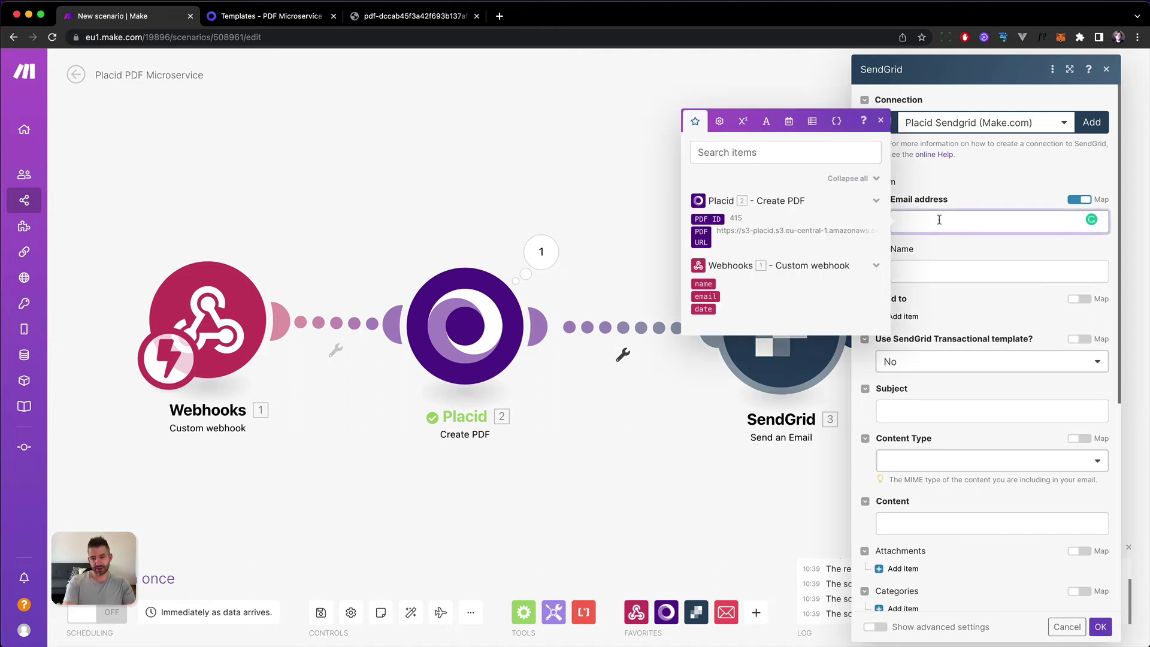
pyautogui.press('Tab')
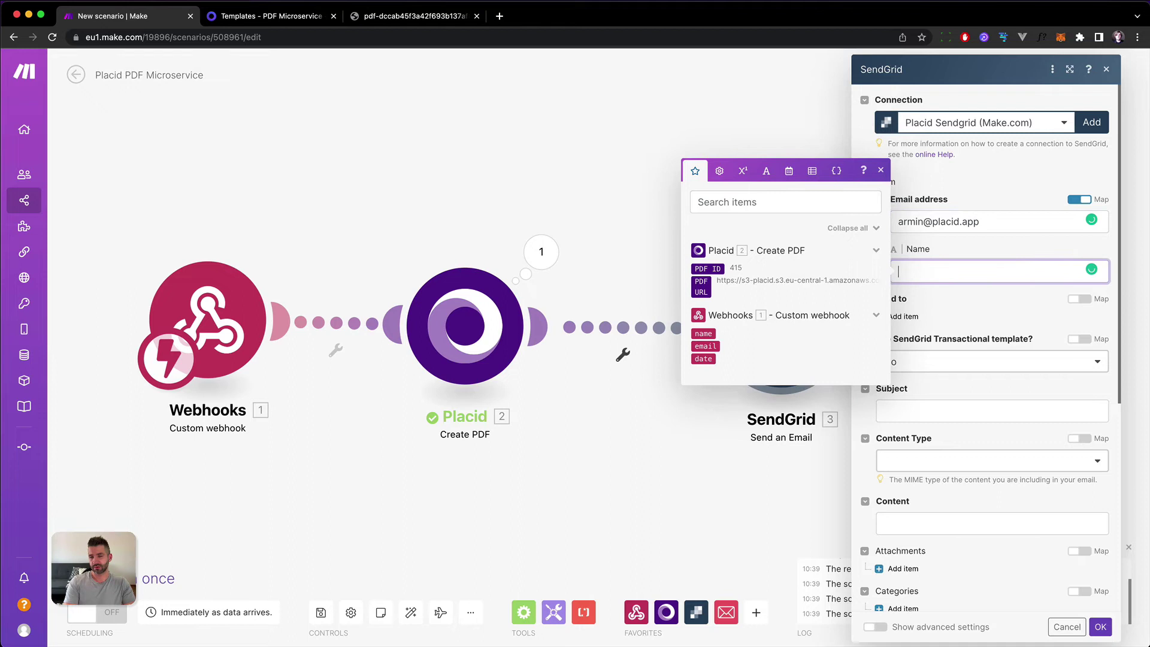
pyautogui.write('Armin from Placid')
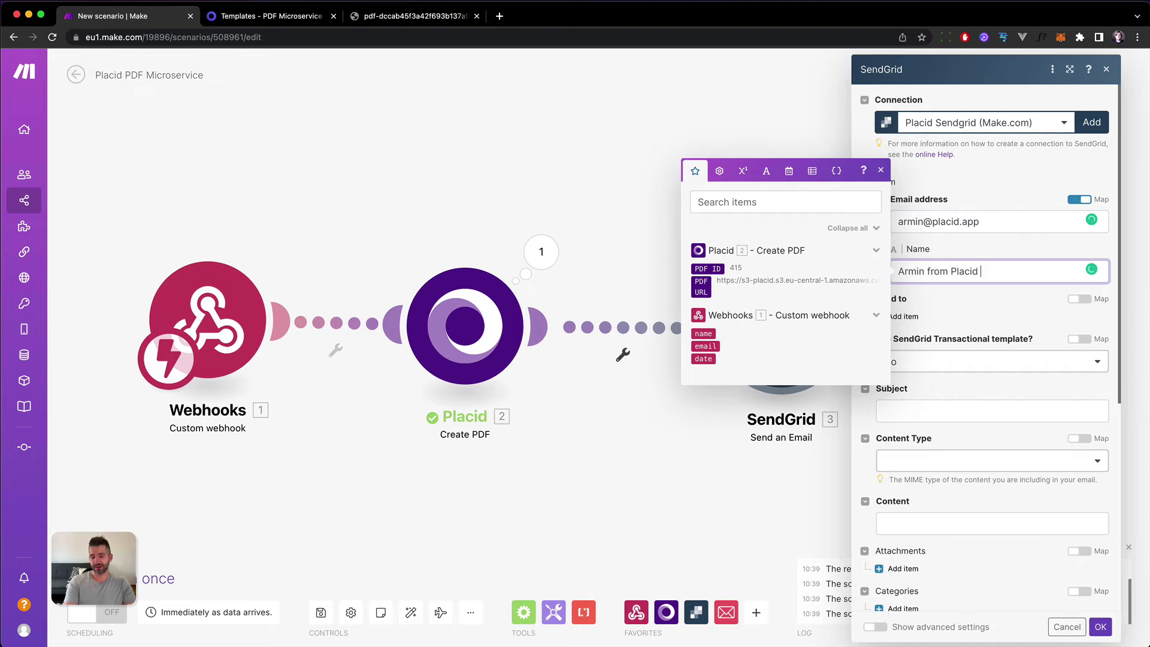
pyautogui.write(' Certificate')
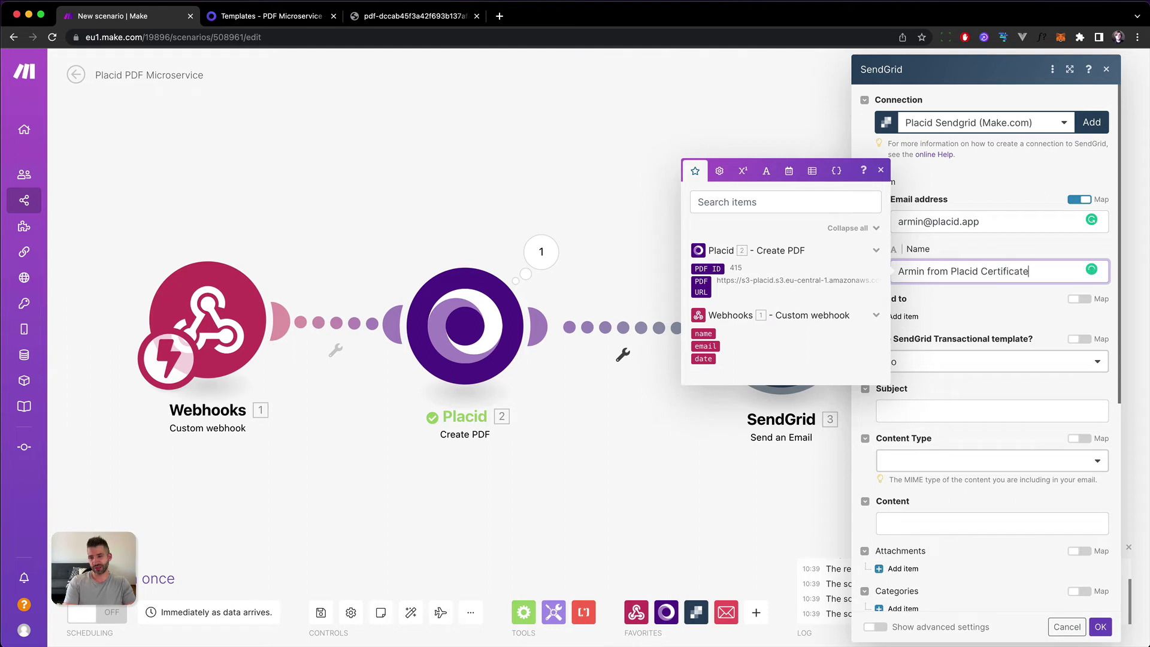
pyautogui.write('s')
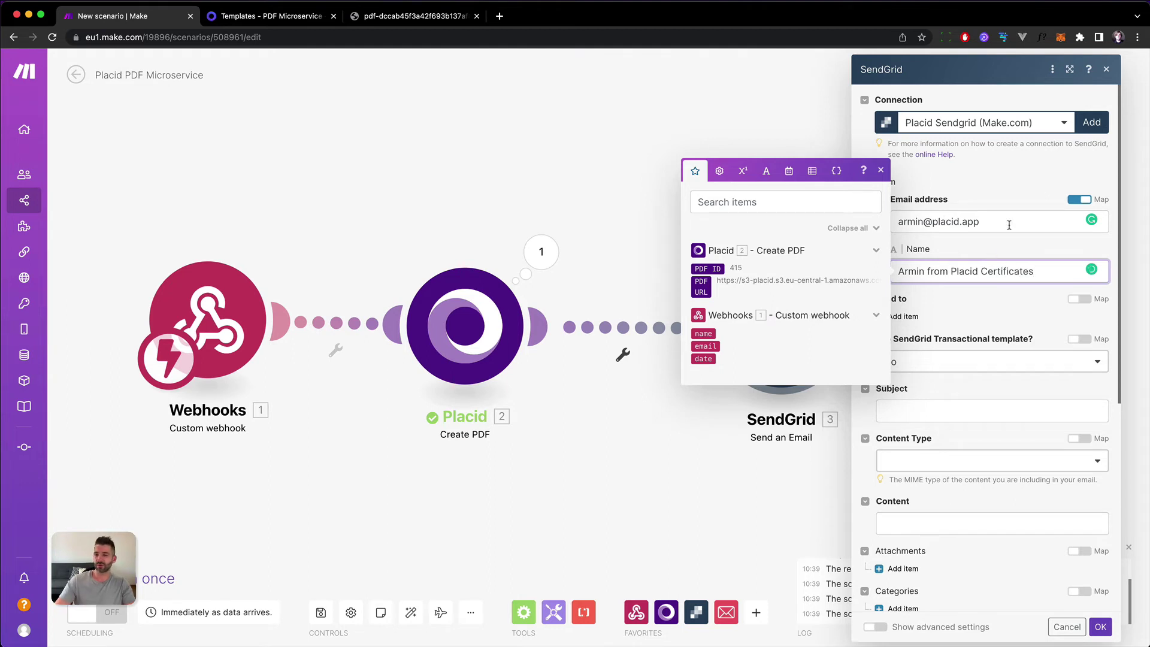
# Add a recipient item mapped to the webhook's email and name.
pyautogui.click(1009, 225)
pyautogui.click(881, 122)
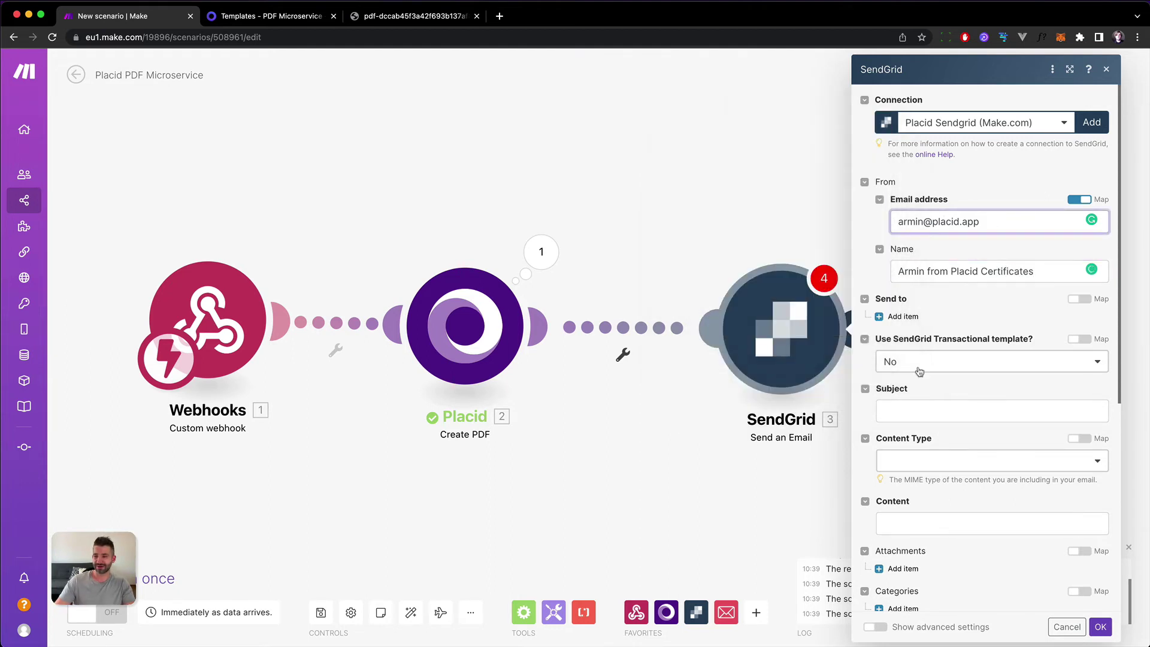
pyautogui.click(901, 316)
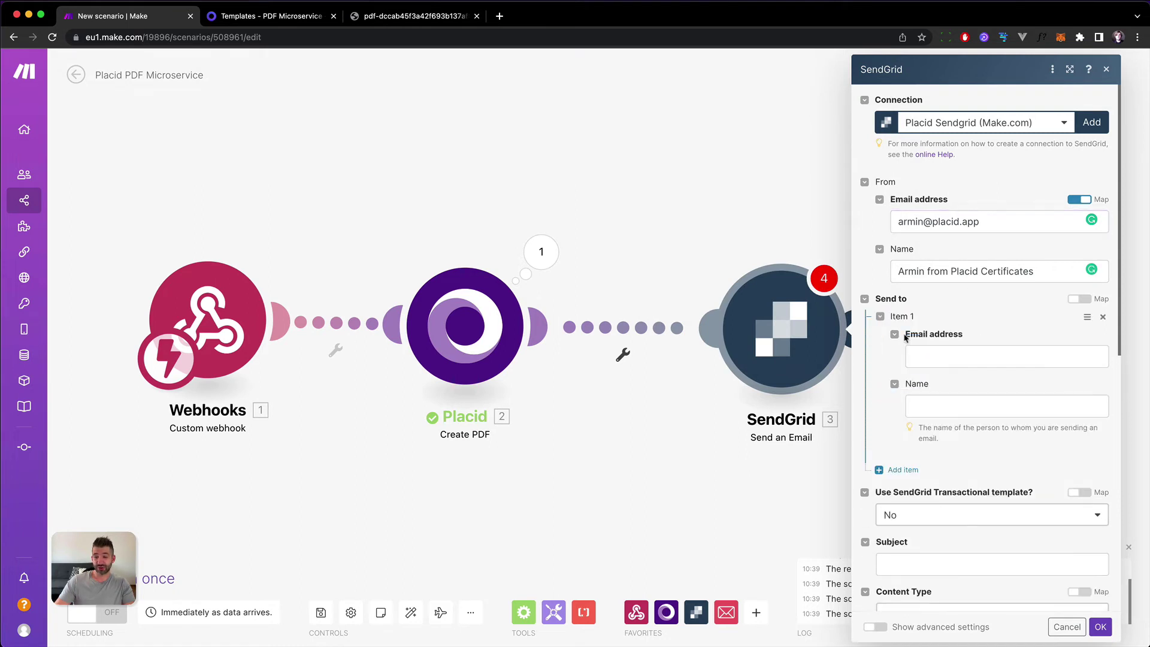
pyautogui.click(923, 351)
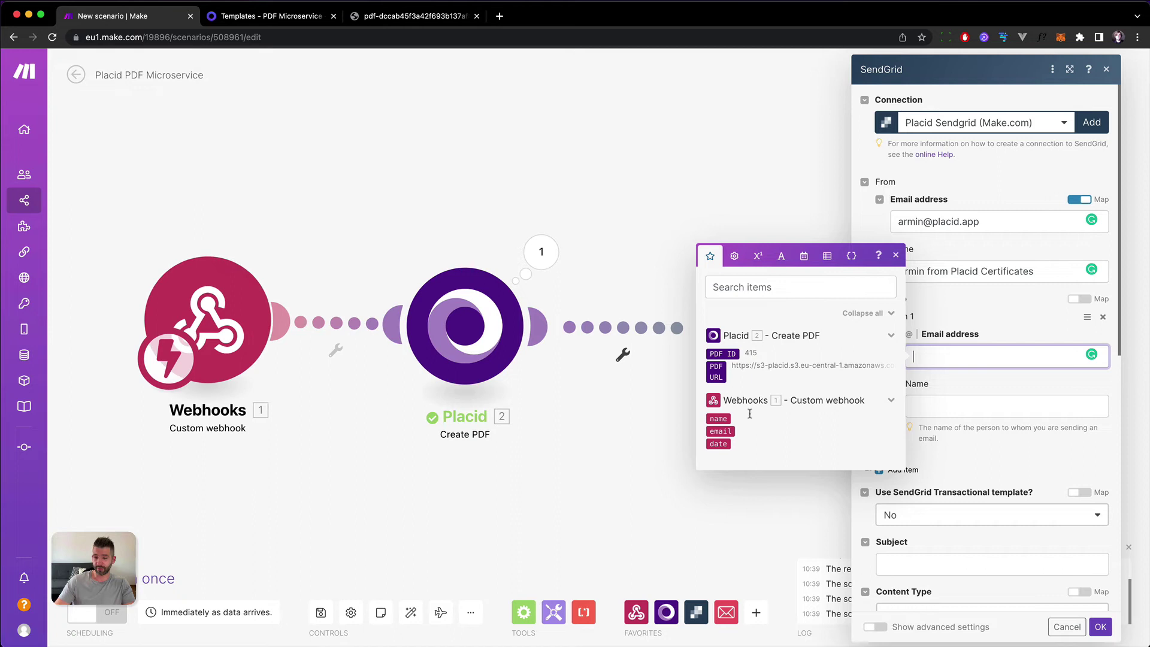
pyautogui.click(724, 431)
pyautogui.click(988, 404)
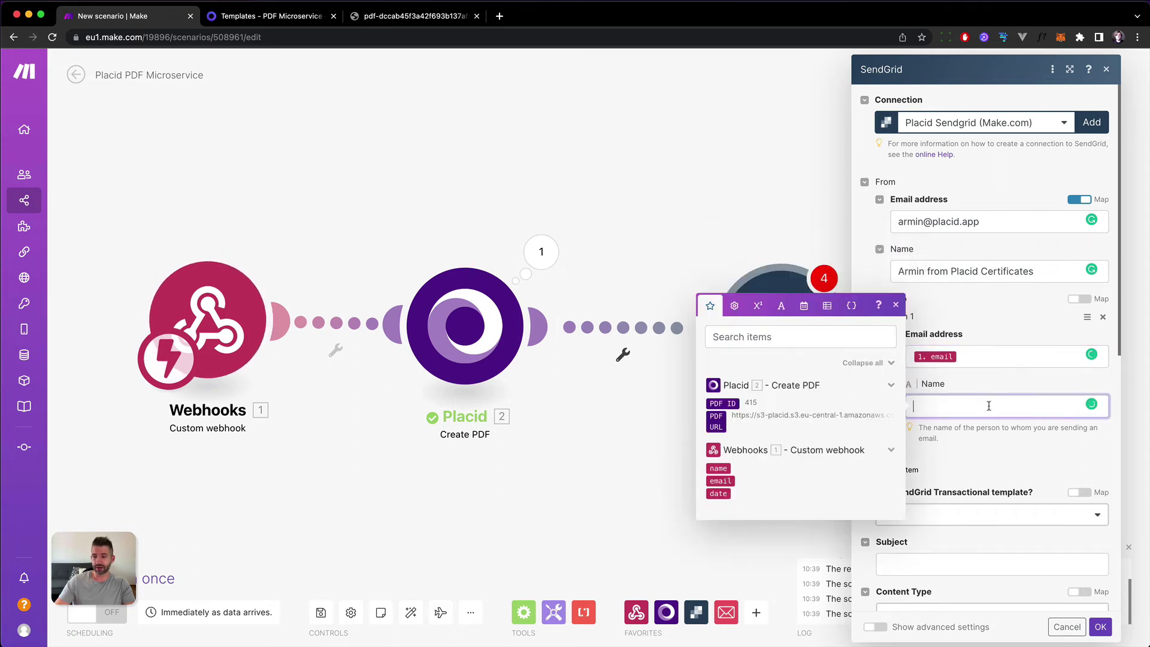
pyautogui.click(718, 468)
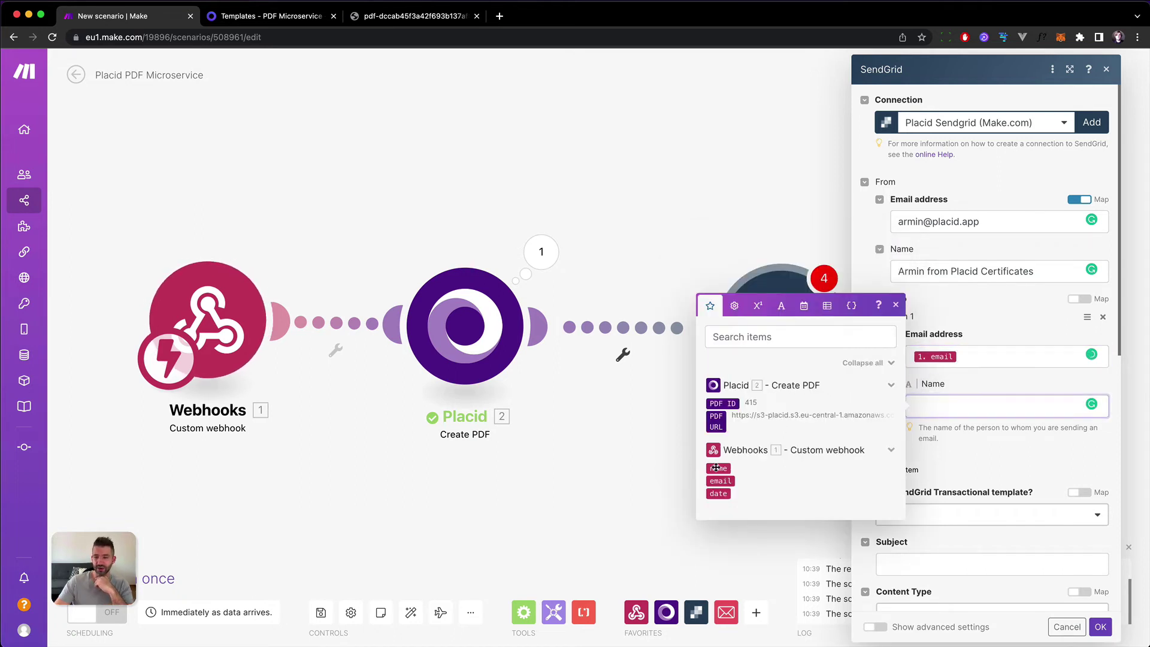
pyautogui.click(1005, 318)
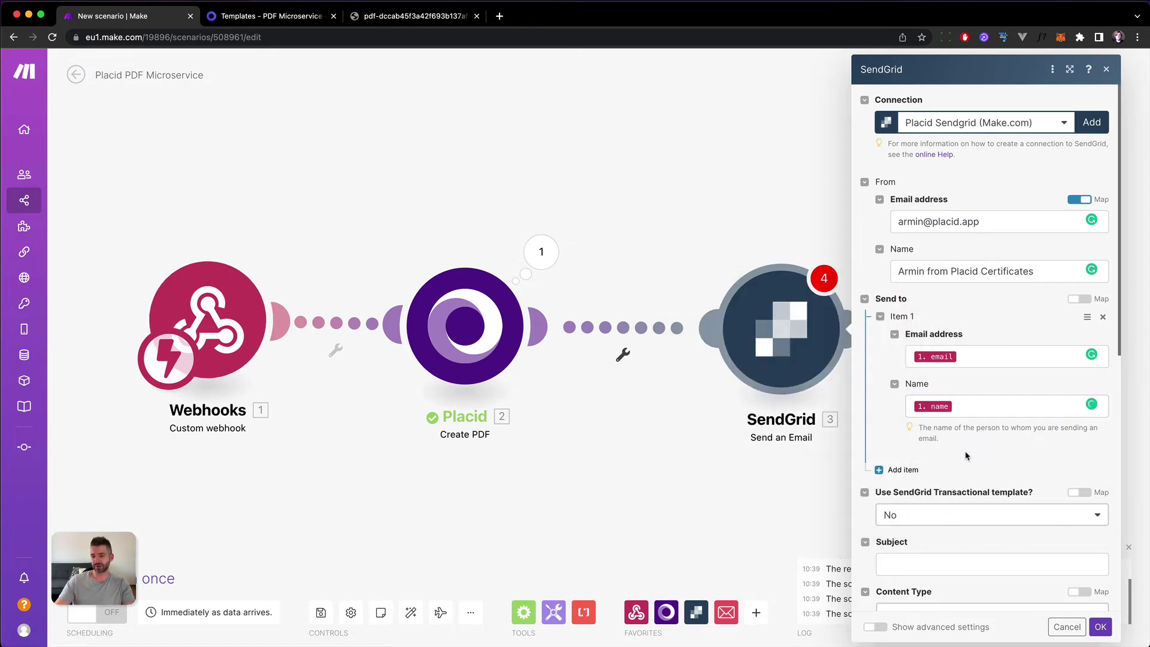
# Set subject 'Your PDF Certificate', Plaintext content type, and body starting 'Heya! We attached your'.
pyautogui.scroll(-1, 958, 480)
pyautogui.click(943, 534)
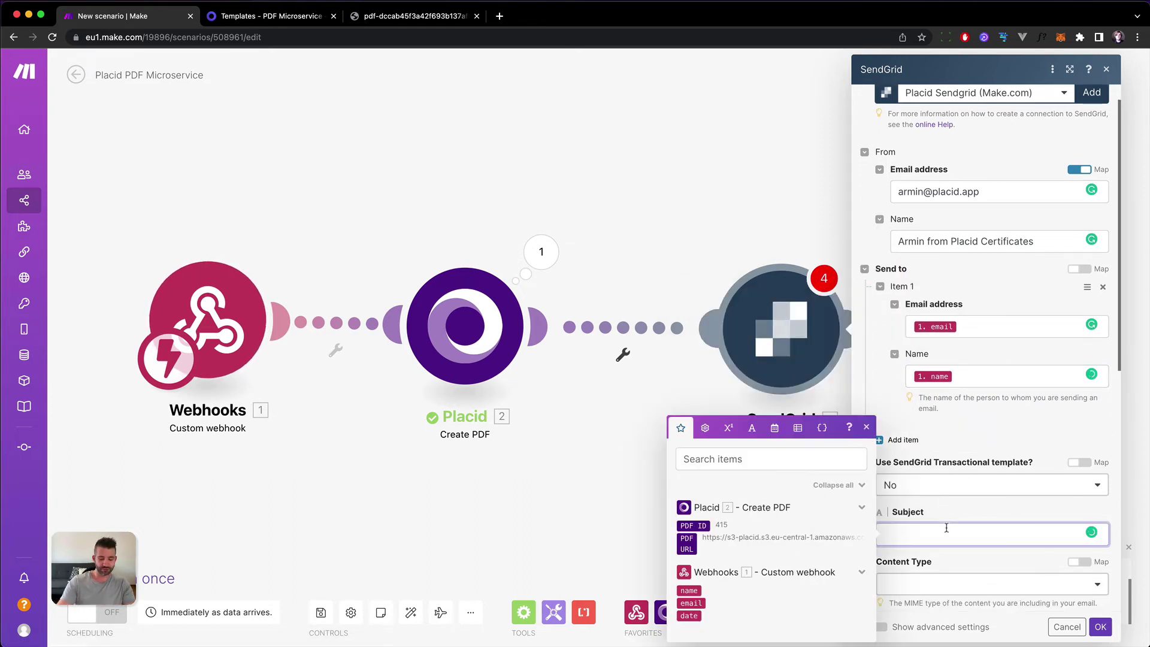
pyautogui.write('Your PDF Certificate')
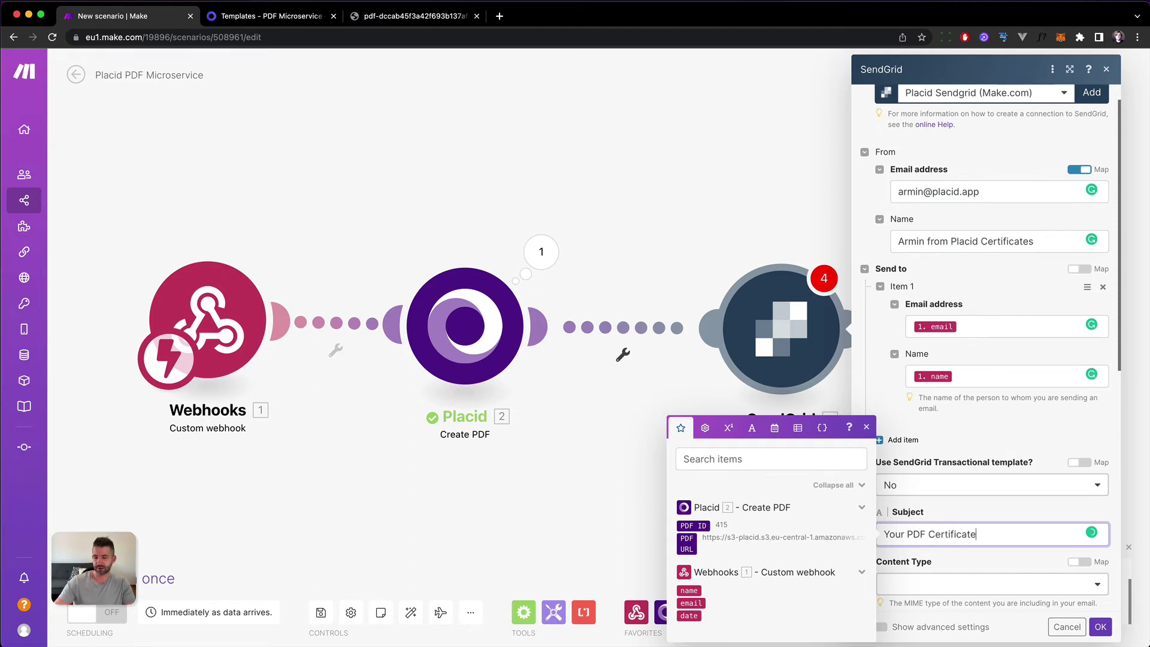
pyautogui.click(988, 506)
pyautogui.scroll(-1, 988, 507)
pyautogui.click(970, 521)
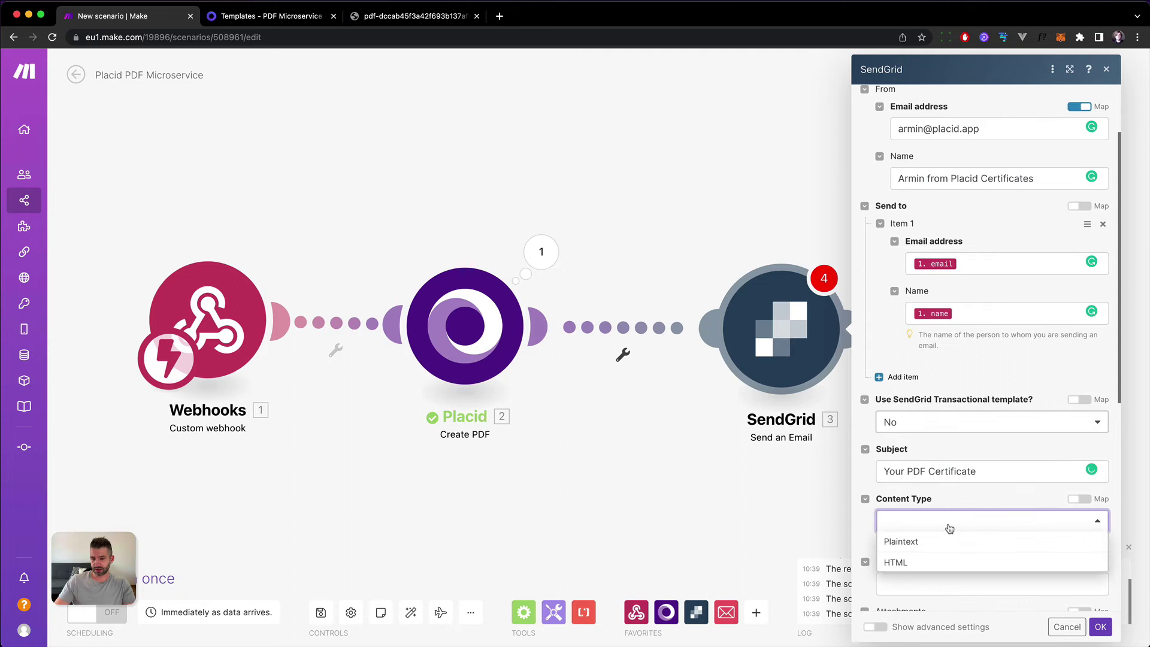
pyautogui.click(927, 547)
pyautogui.scroll(-2, 929, 528)
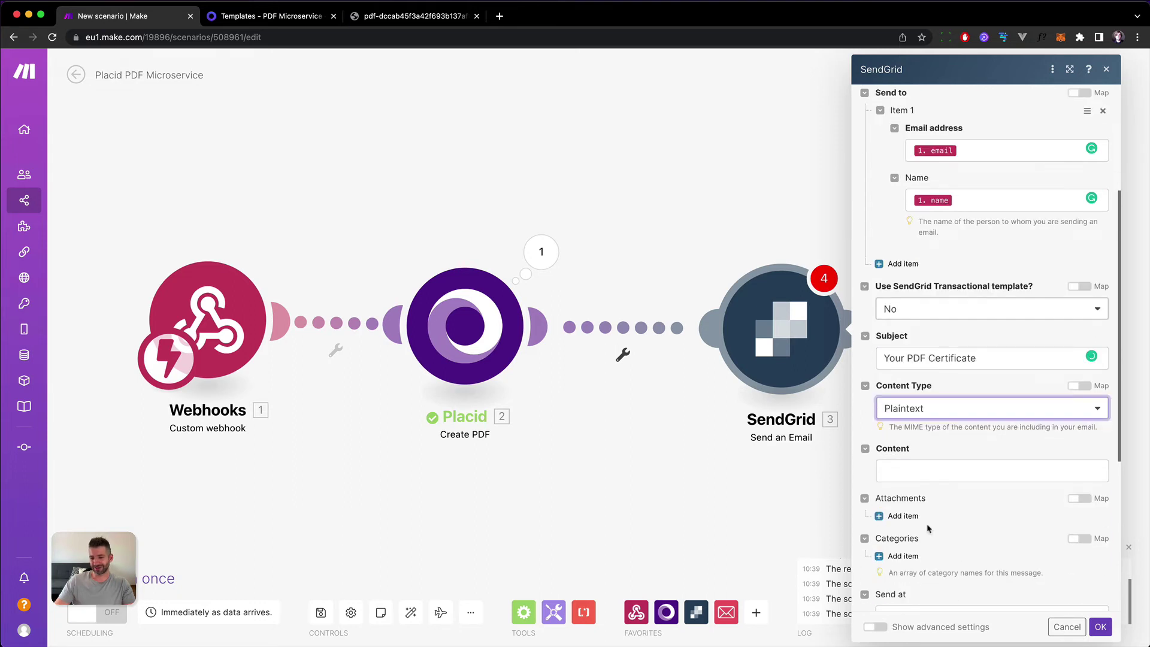
pyautogui.click(929, 469)
pyautogui.write('Heya')
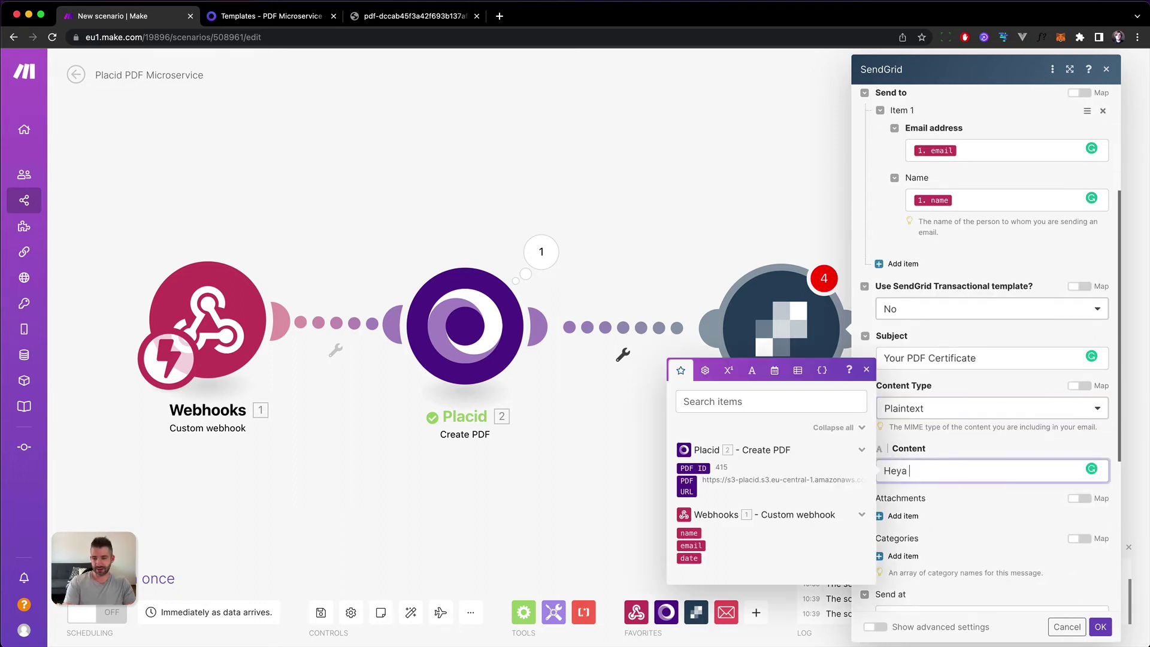
pyautogui.write('! We')
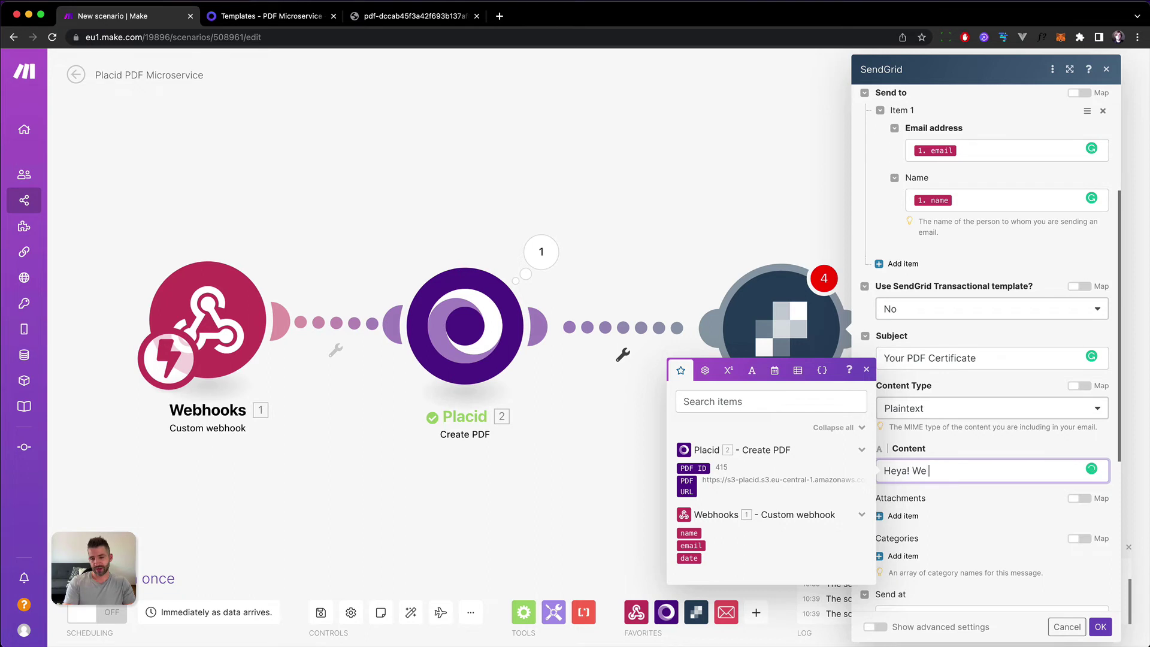
pyautogui.write(' attached your Certificate - thank you!')
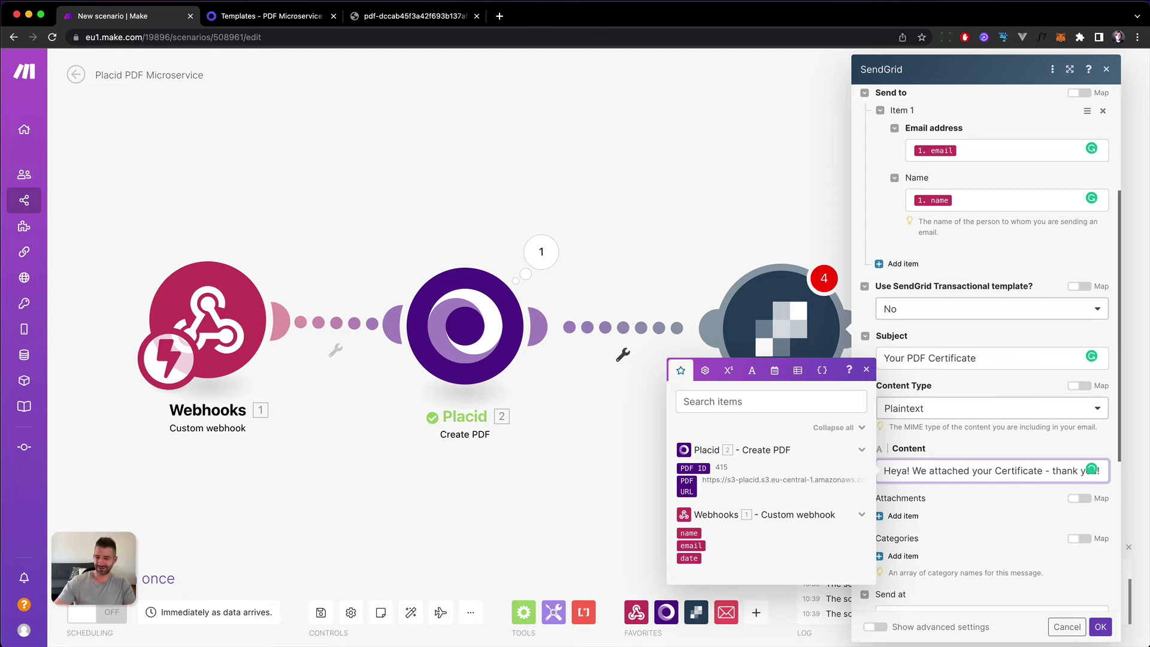
# Add an attachment item, remove it again, and save the SendGrid settings without attachments.
pyautogui.click(1029, 337)
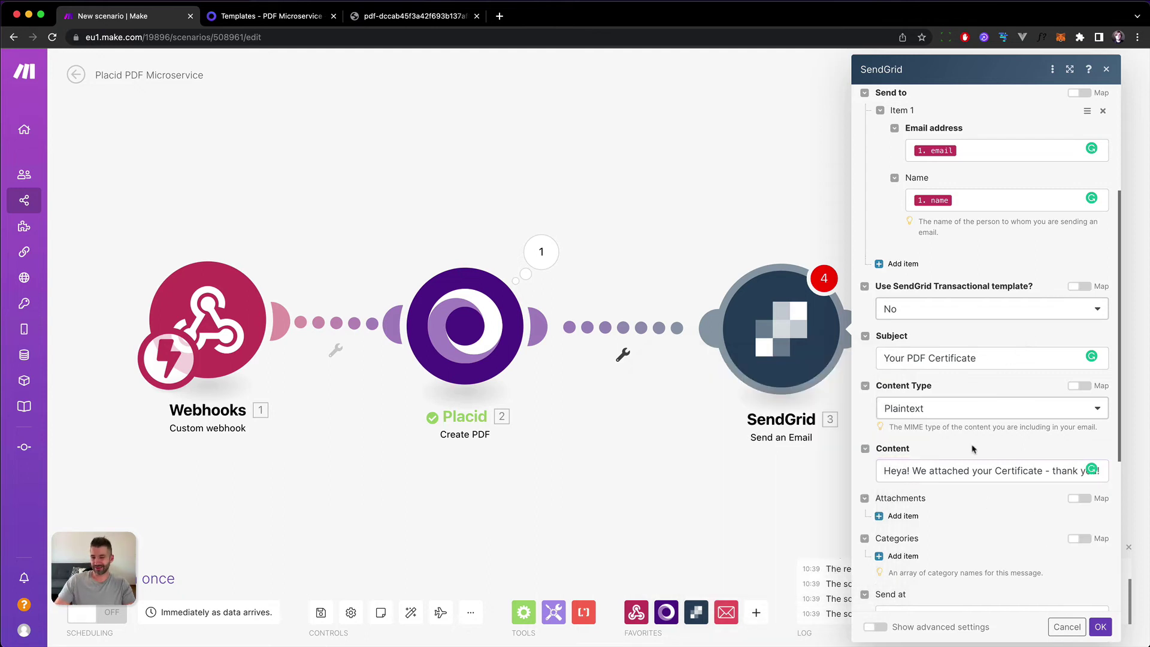
pyautogui.scroll(-3, 910, 491)
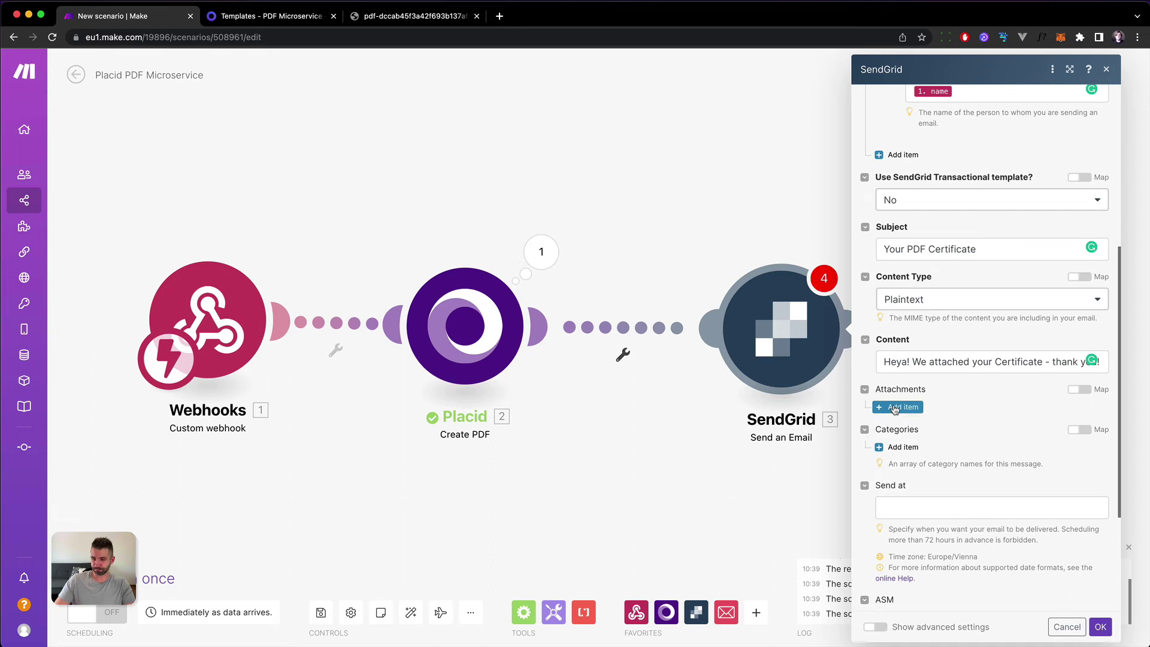
pyautogui.click(896, 408)
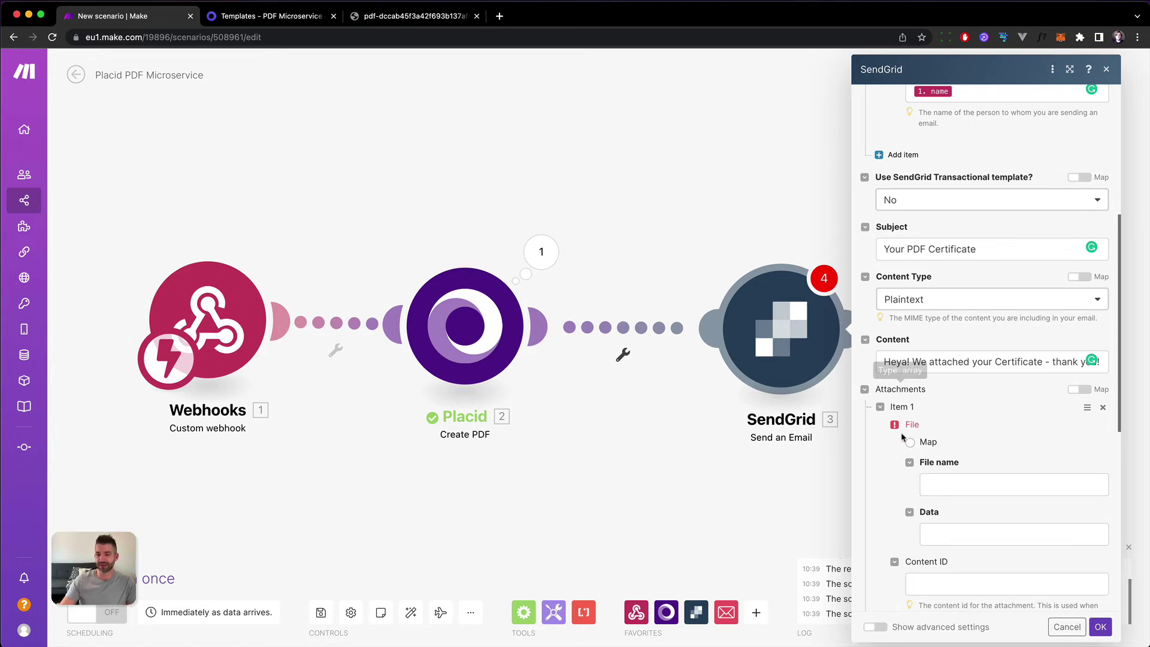
pyautogui.click(1103, 408)
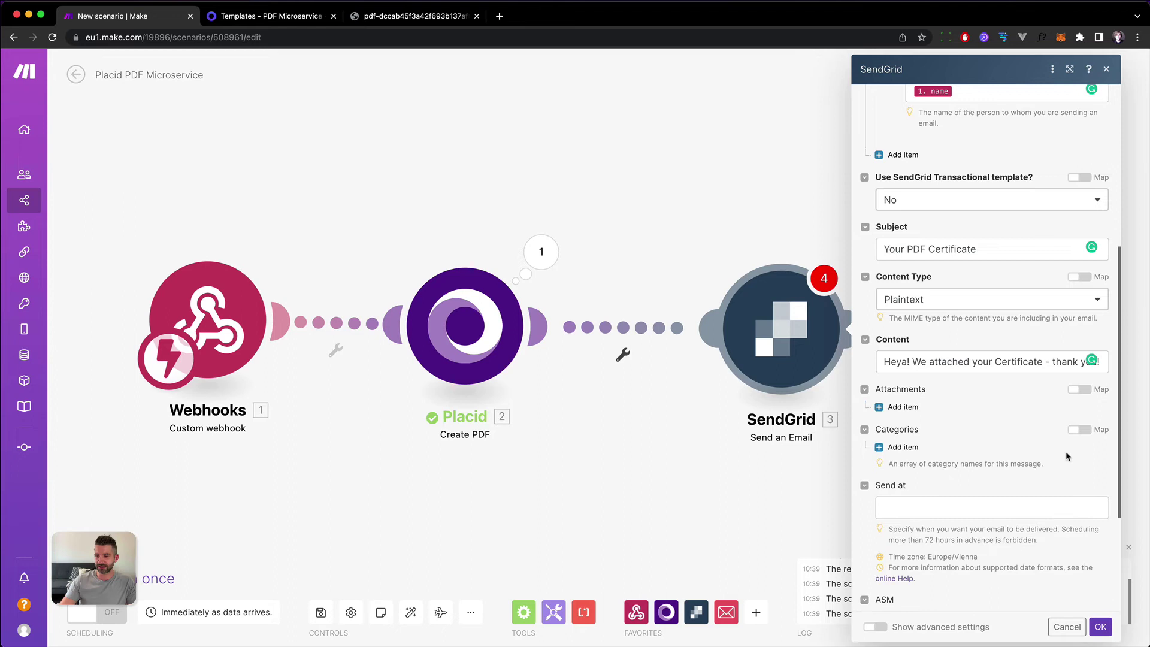
pyautogui.click(1101, 627)
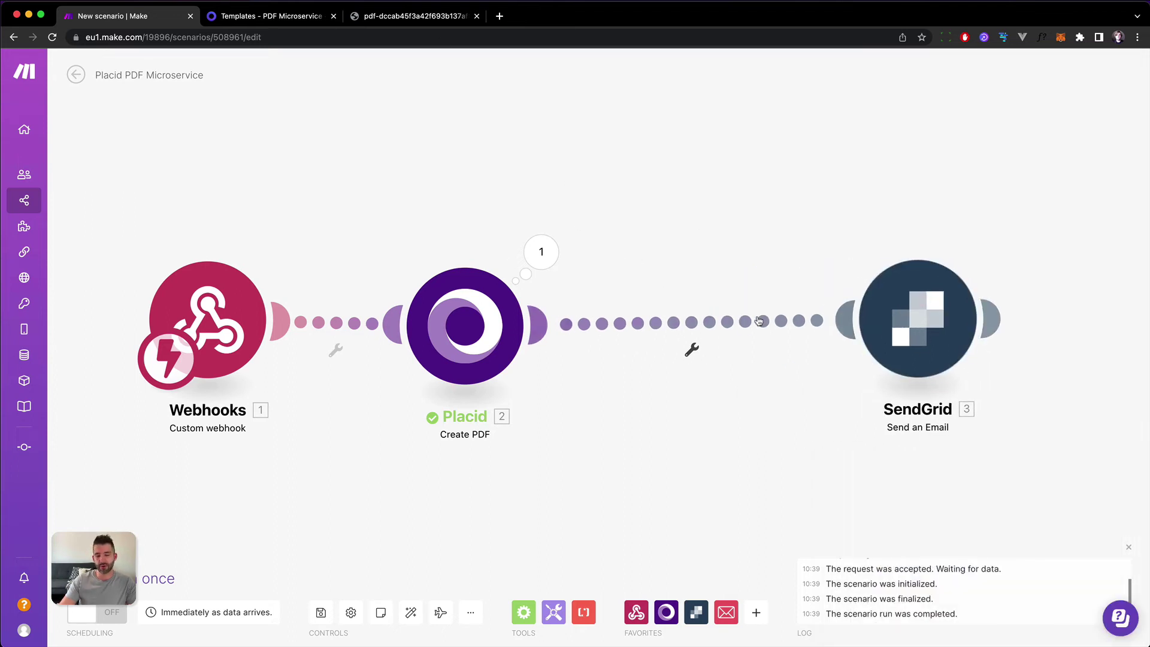
# Insert an HTTP 'Get a file' module between Placid and SendGrid, with URL mapped to Placid's PDF URL.
pyautogui.click(692, 352)
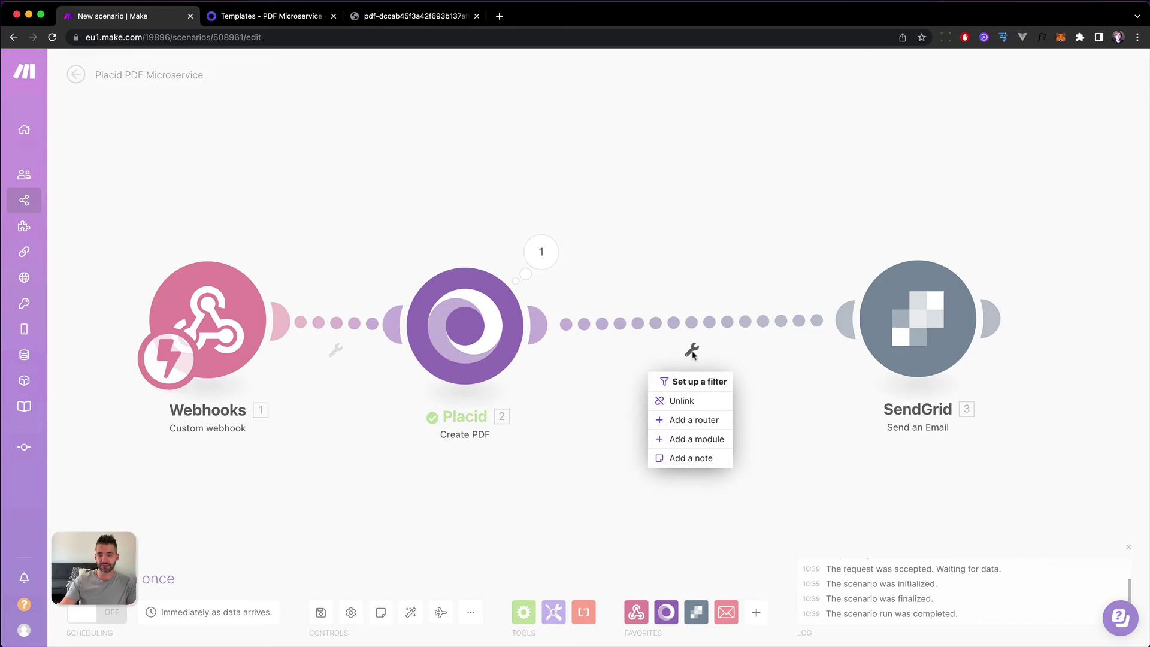
pyautogui.click(683, 443)
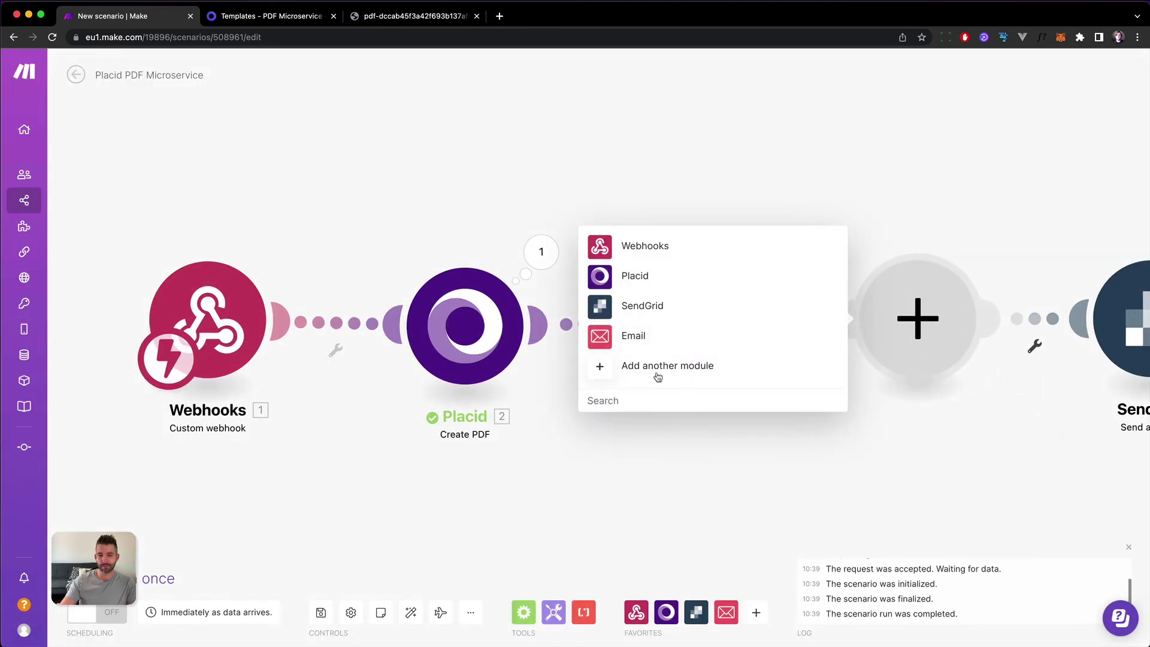
pyautogui.click(638, 400)
pyautogui.write('http')
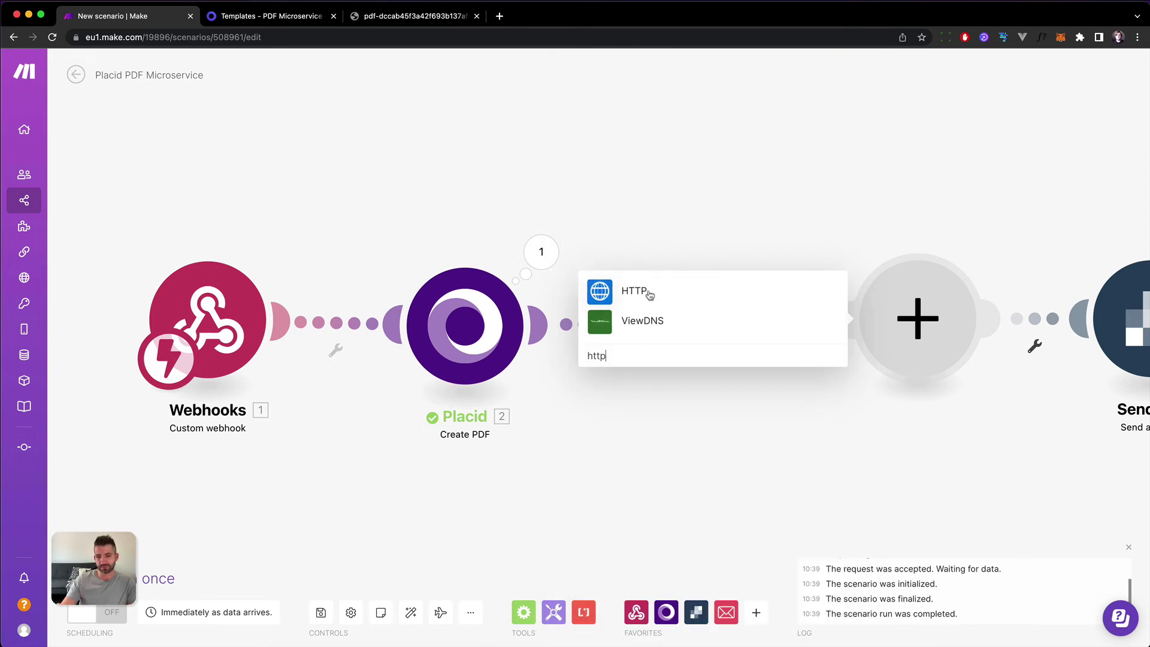
pyautogui.click(649, 296)
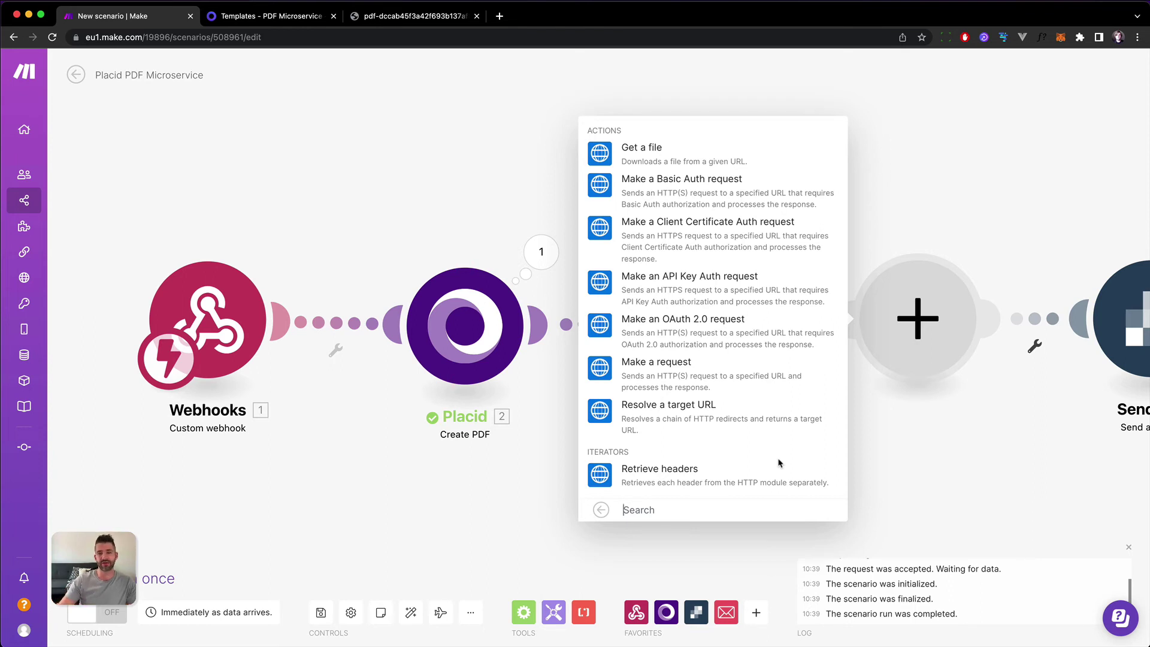
pyautogui.click(629, 149)
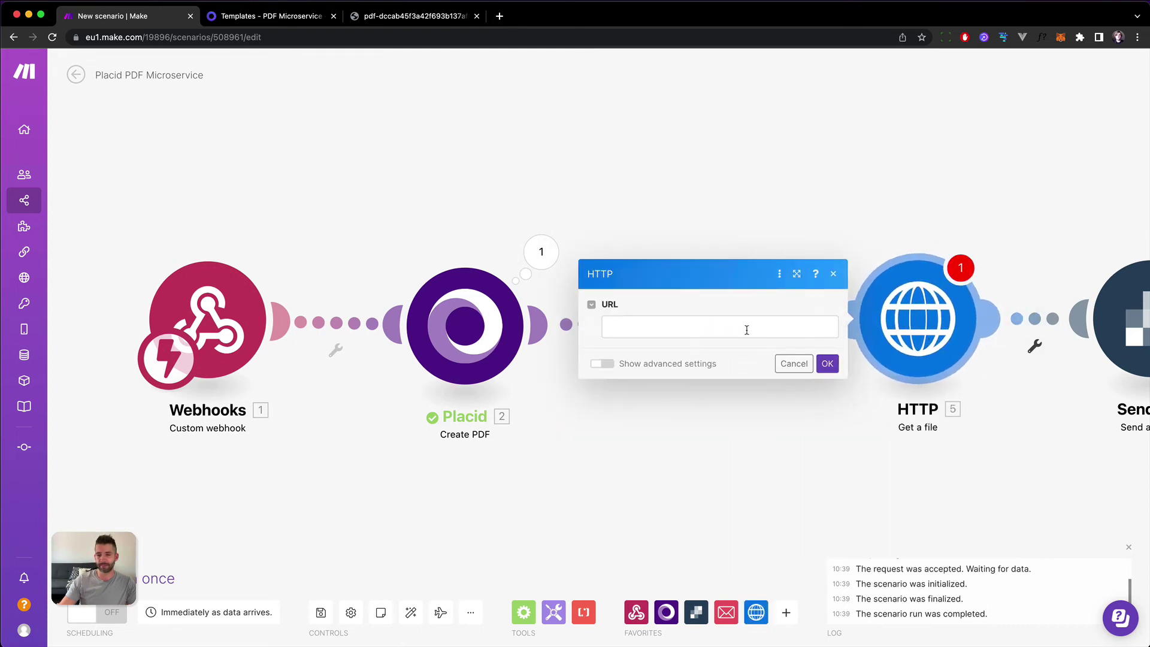
pyautogui.click(671, 325)
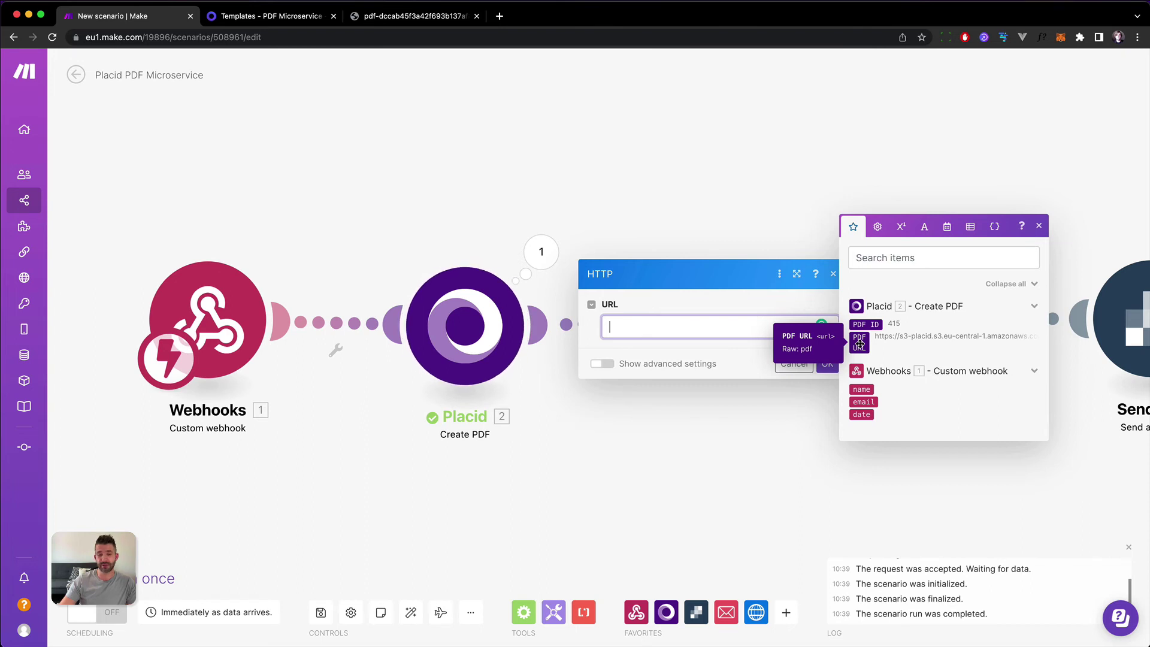
pyautogui.click(860, 343)
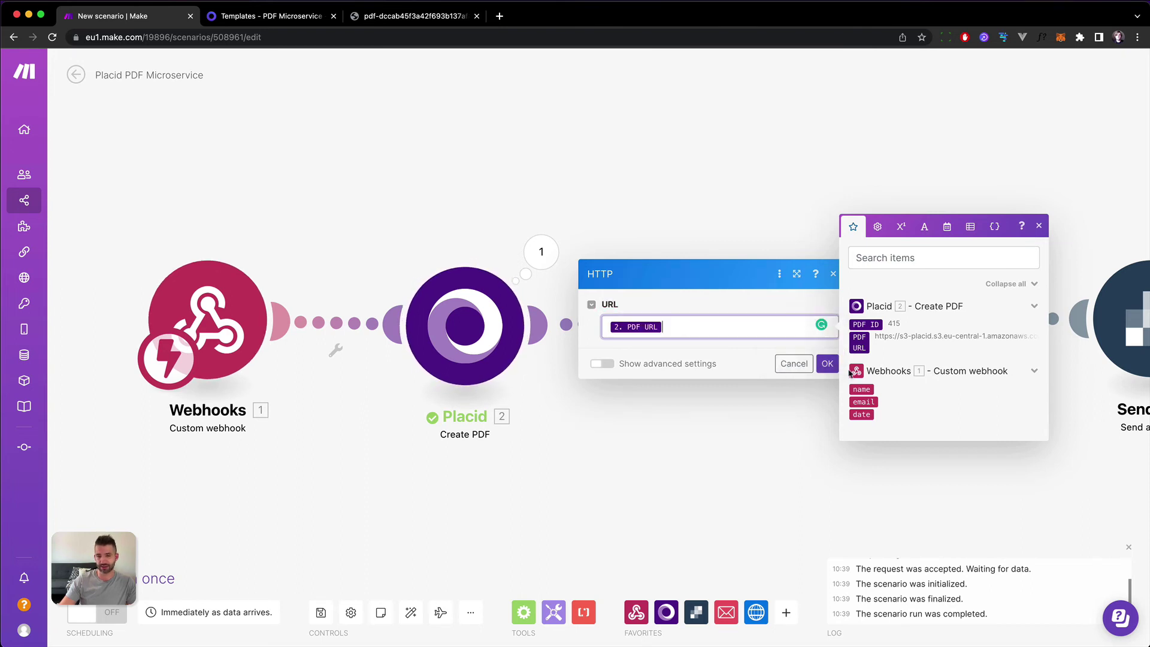
pyautogui.click(753, 306)
pyautogui.click(828, 363)
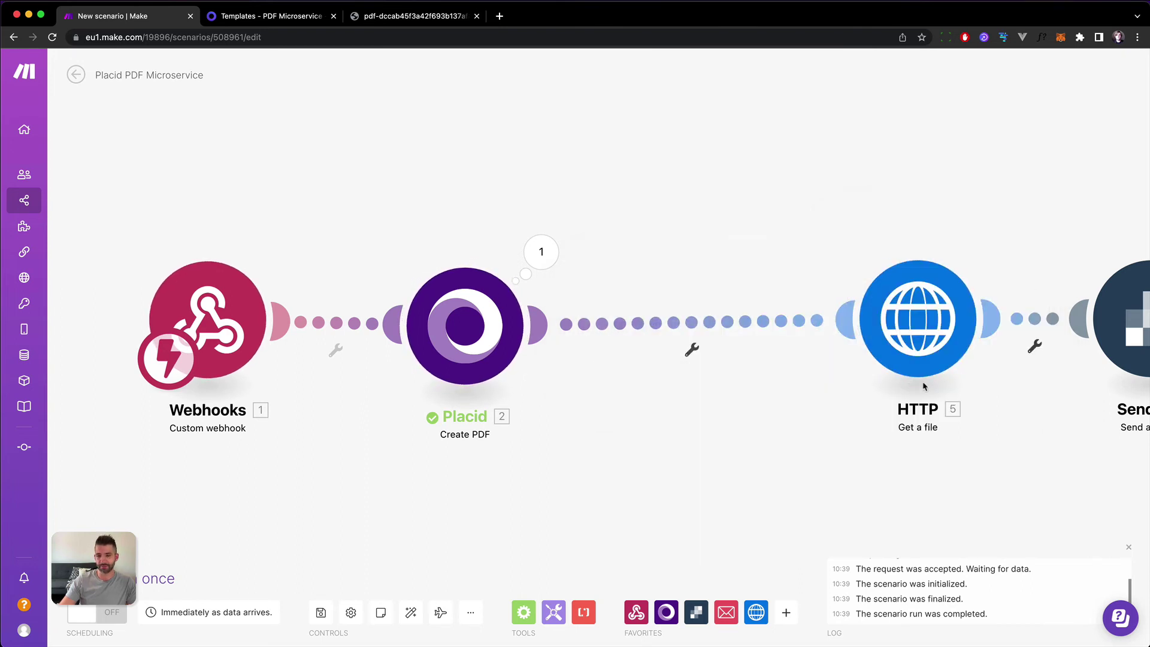
# Rearrange the Placid, HTTP and SendGrid modules closer together on the canvas.
pyautogui.moveTo(916, 324); pyautogui.dragTo(721, 251)
pyautogui.moveTo(457, 310); pyautogui.dragTo(423, 410)
pyautogui.moveTo(719, 251); pyautogui.dragTo(535, 244)
pyautogui.moveTo(1138, 300); pyautogui.dragTo(757, 348)
# Set the SendGrid attachment's file to the 'HTTP - Get a file' output and save.
pyautogui.click(756, 351)
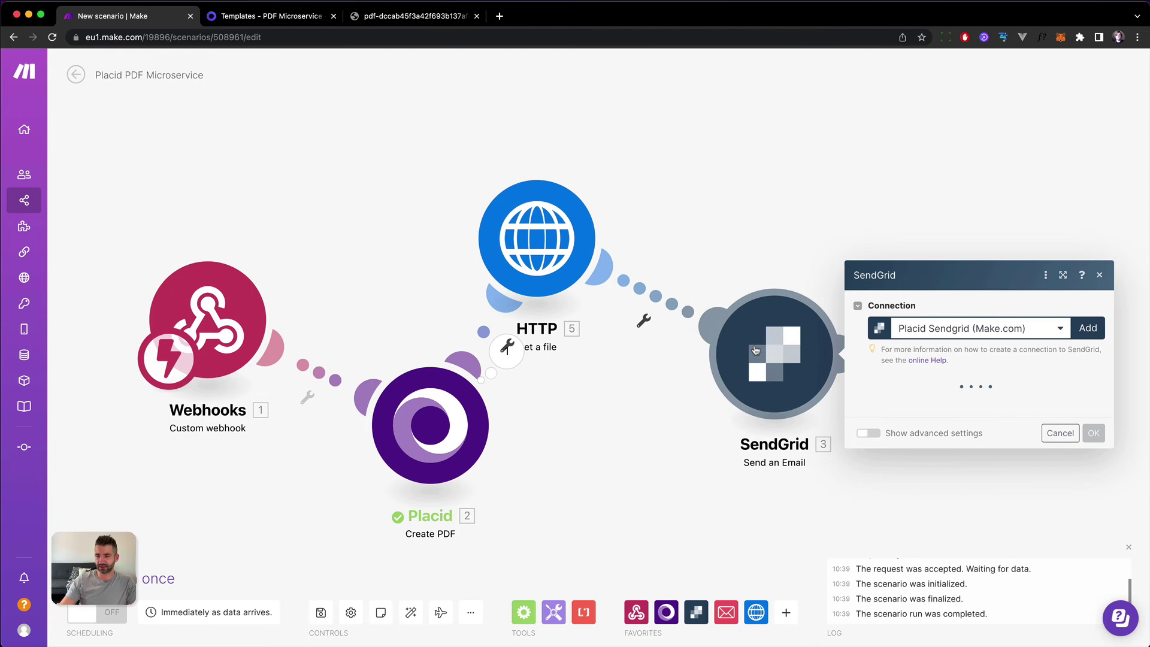
pyautogui.scroll(-10, 911, 386)
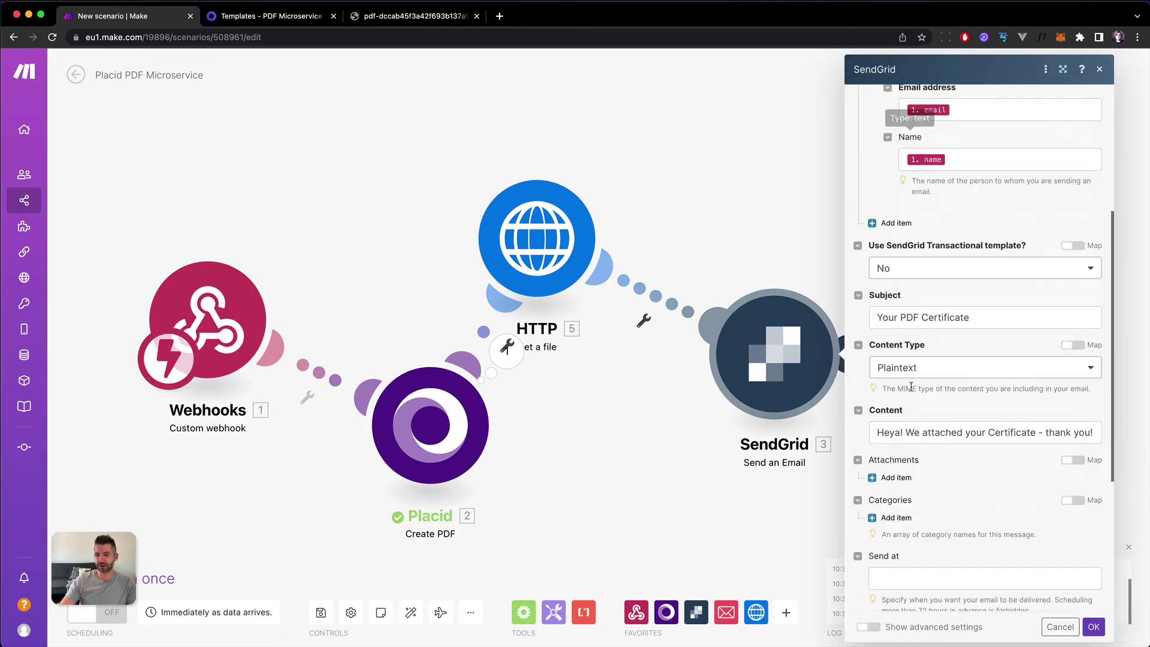
pyautogui.scroll(1, 911, 386)
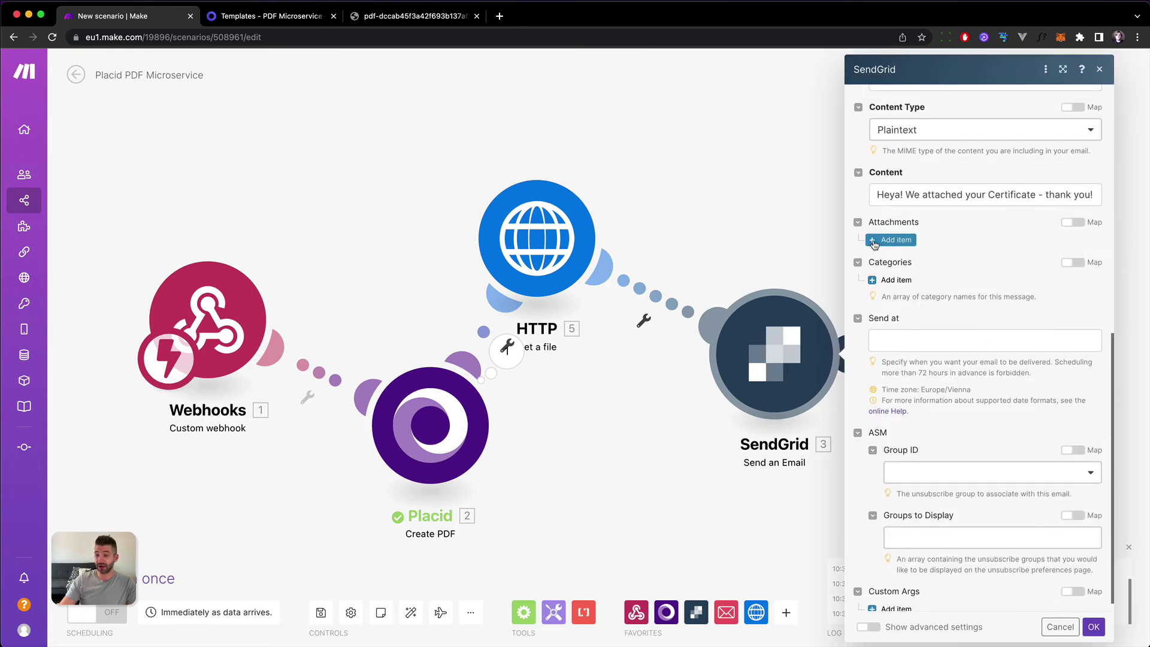
pyautogui.click(874, 240)
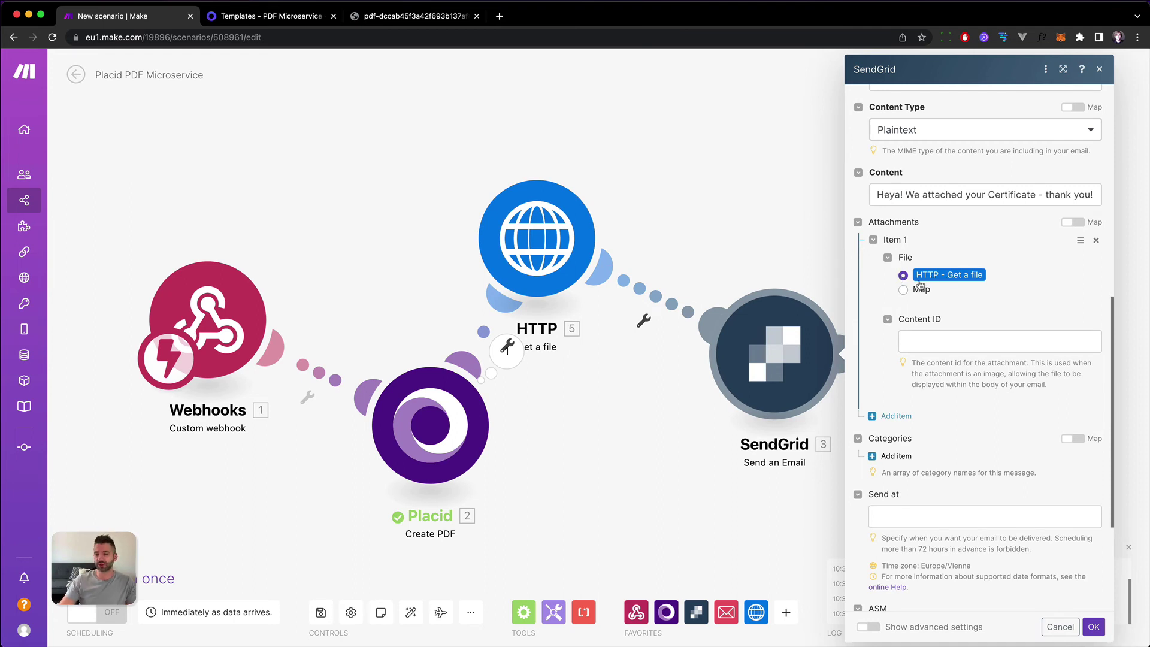
pyautogui.click(889, 319)
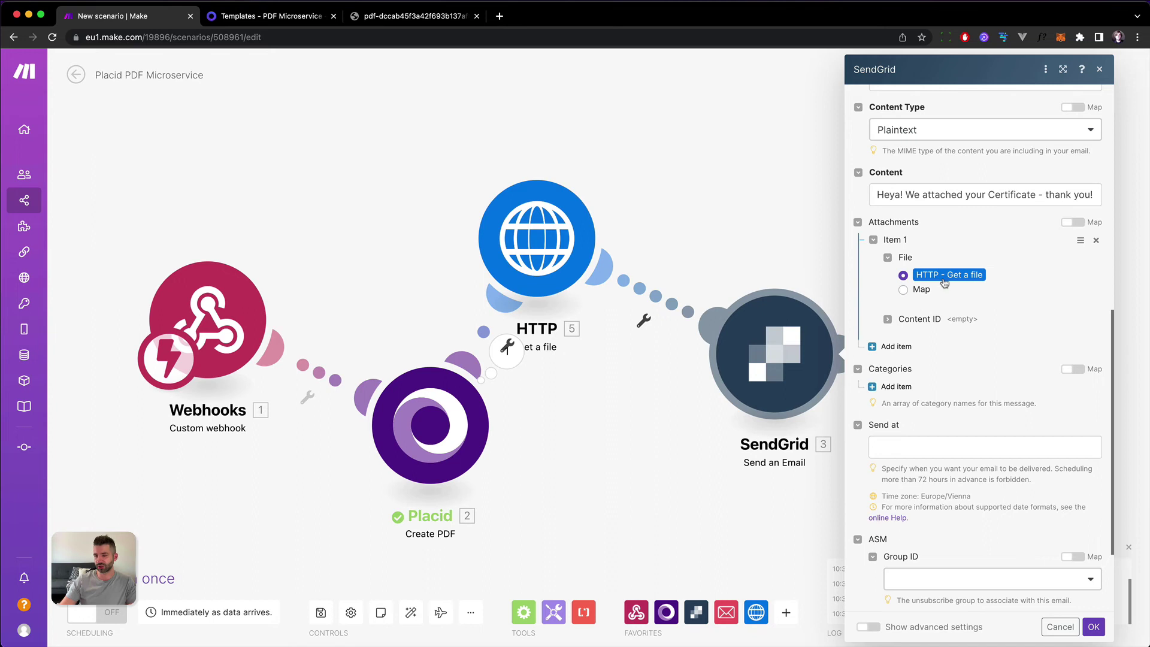
pyautogui.click(903, 290)
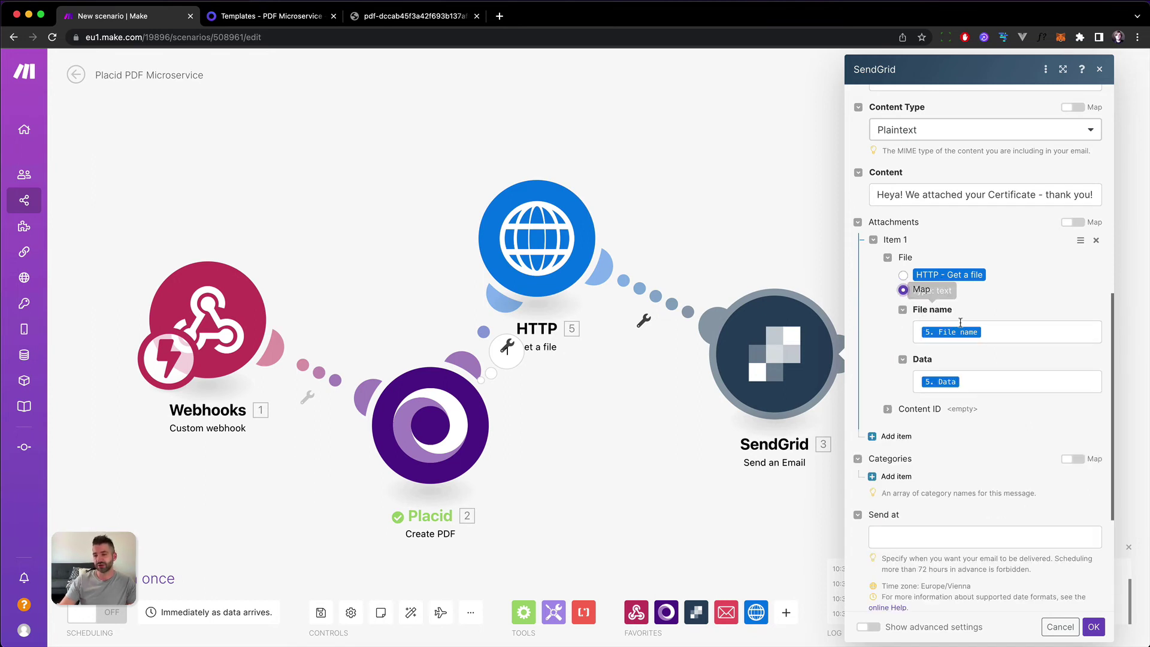
pyautogui.click(986, 382)
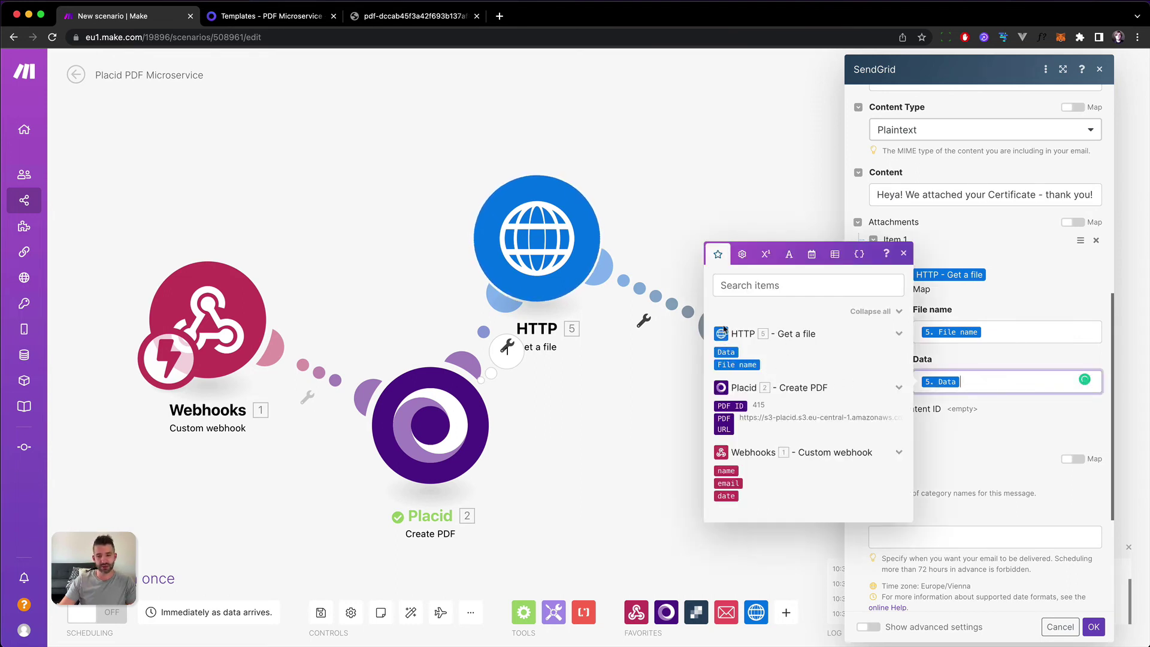
pyautogui.click(1018, 333)
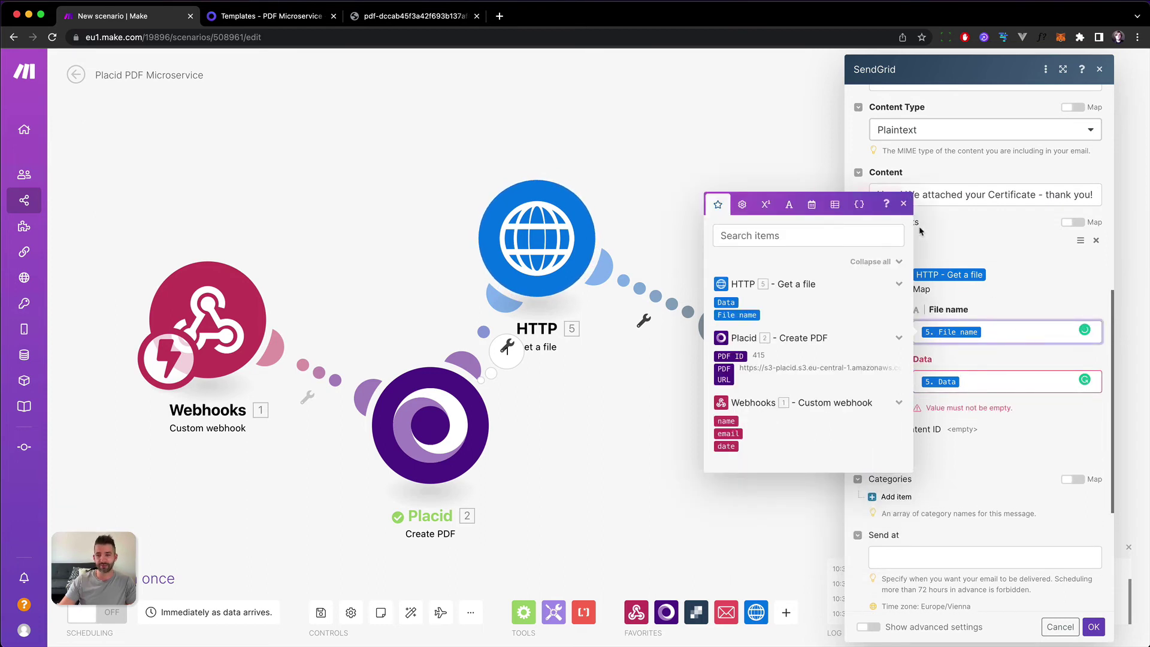
pyautogui.click(903, 205)
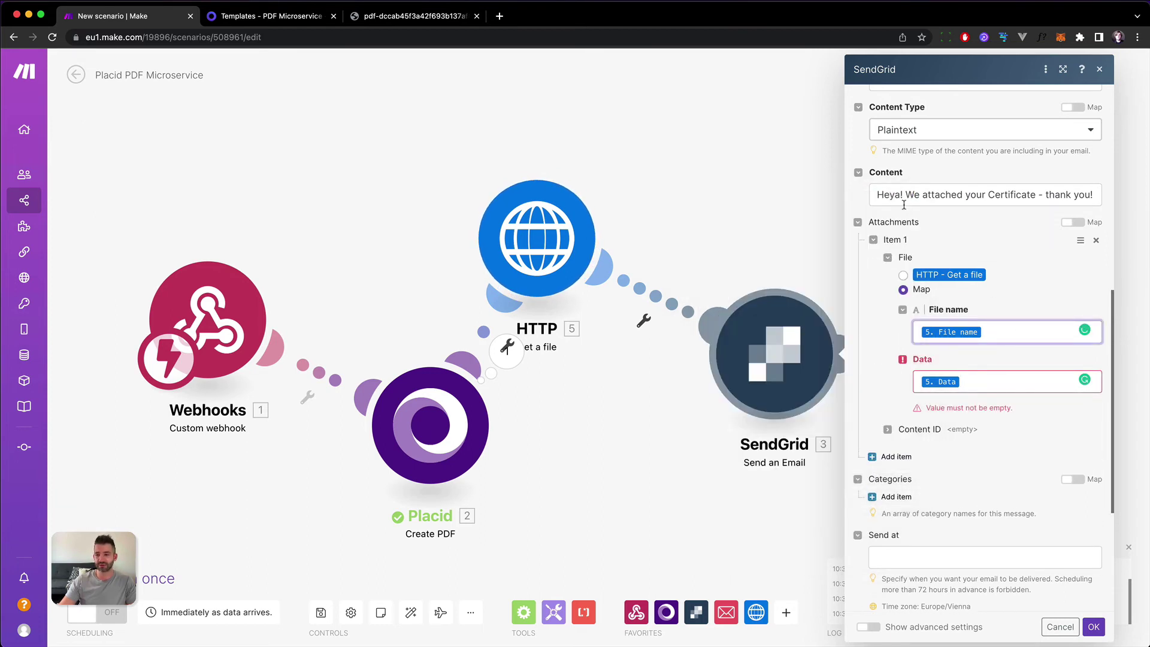
pyautogui.click(924, 279)
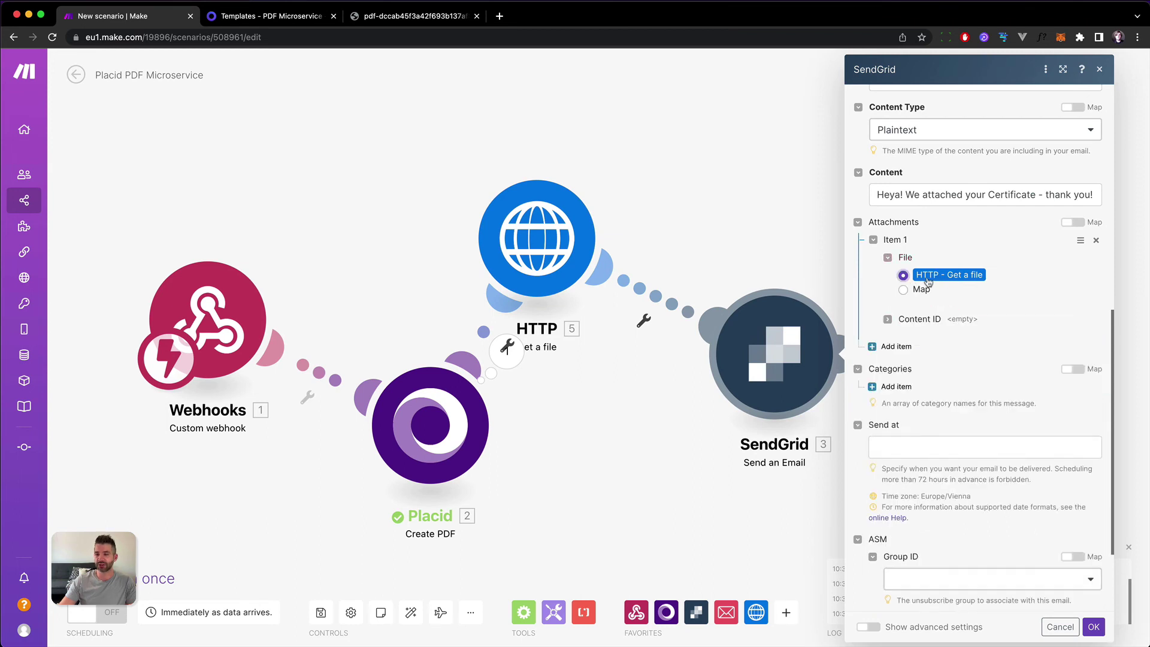
pyautogui.click(1094, 626)
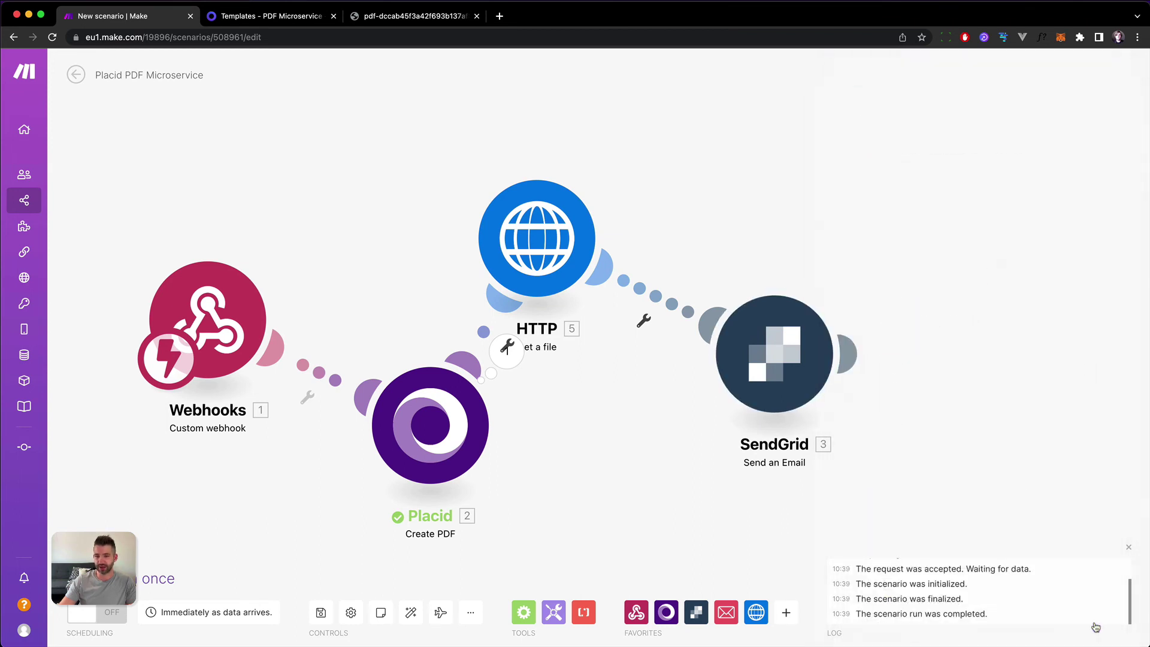
# Reposition the HTTP and SendGrid modules on the canvas.
pyautogui.moveTo(569, 240); pyautogui.dragTo(606, 226)
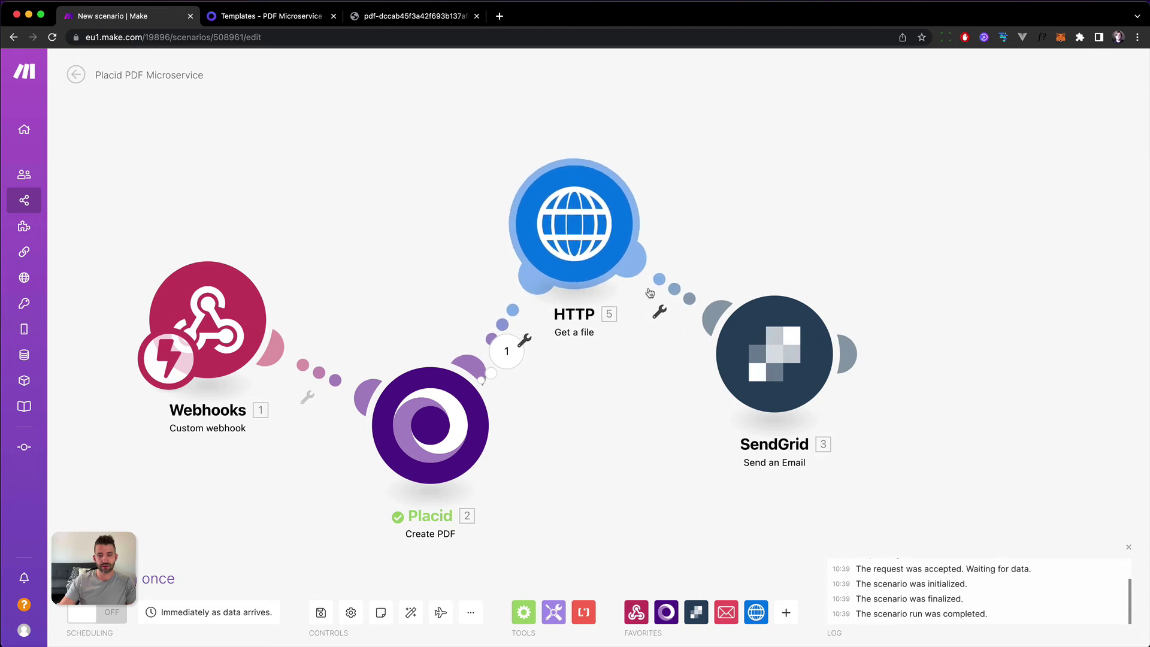
pyautogui.moveTo(779, 354); pyautogui.dragTo(792, 340)
pyautogui.moveTo(574, 228); pyautogui.dragTo(574, 196)
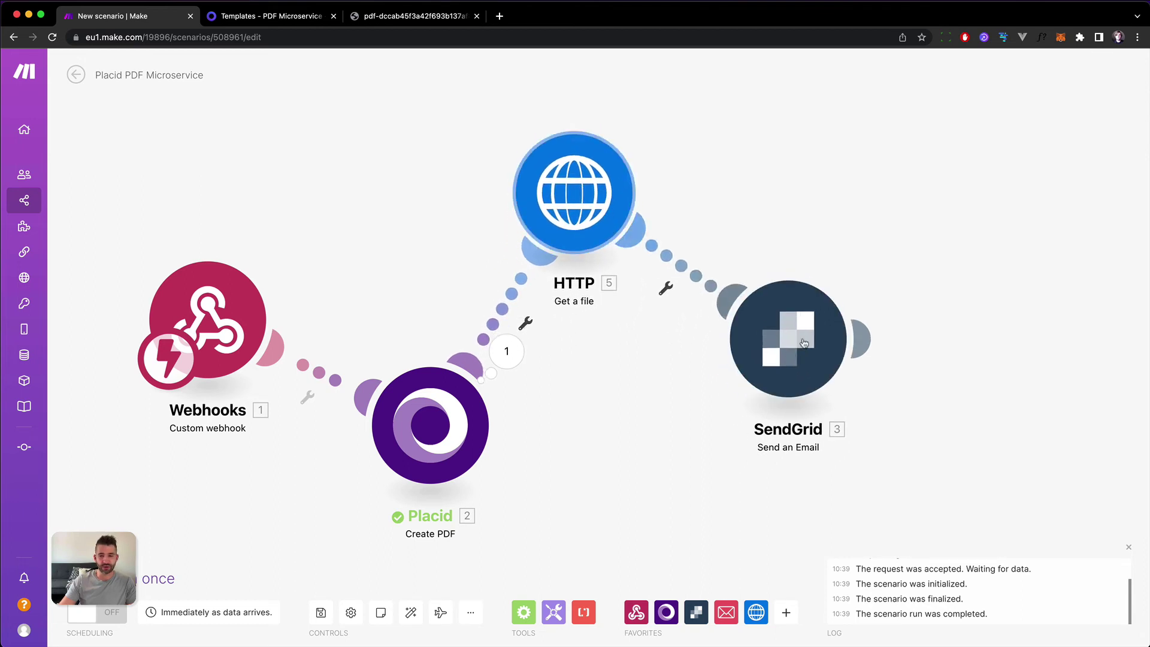
pyautogui.moveTo(804, 343); pyautogui.dragTo(776, 388)
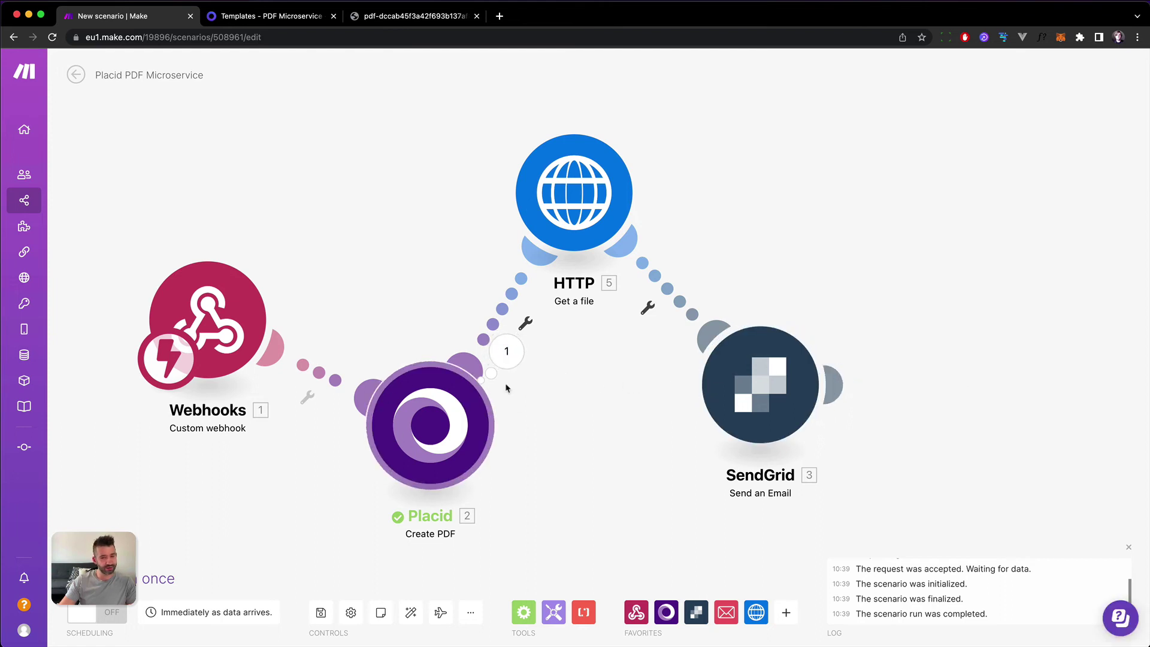
# Test-run only the HTTP module, pasting the generated PDF URL as its input.
pyautogui.rightClick(594, 199)
pyautogui.click(630, 226)
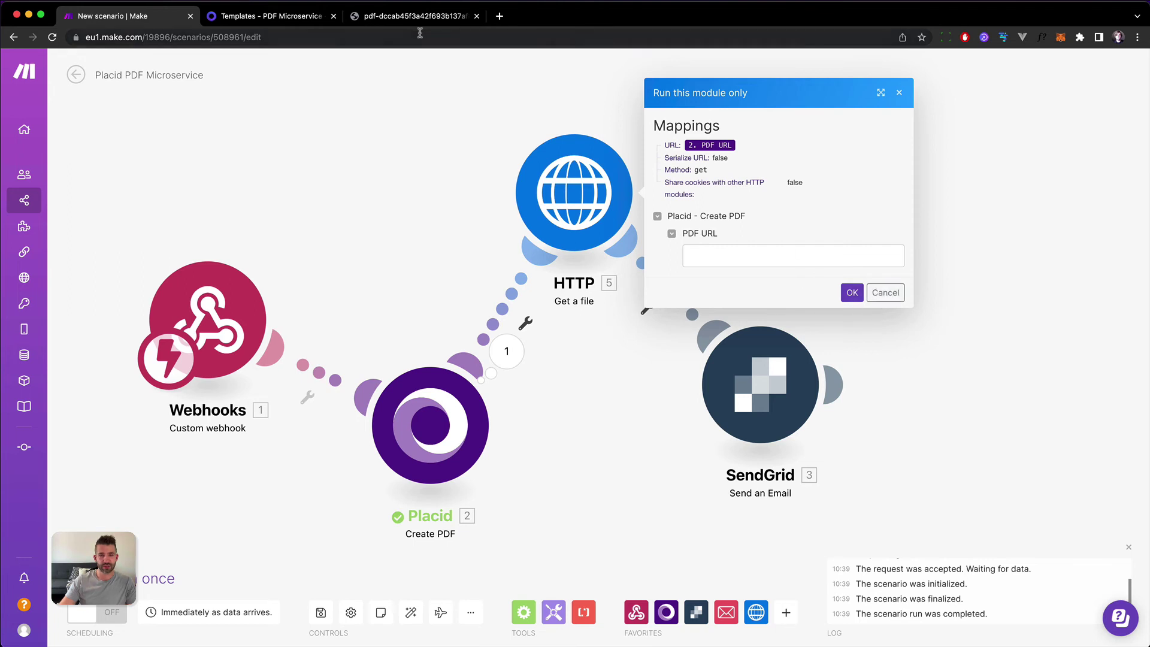
pyautogui.click(413, 15)
pyautogui.click(94, 18)
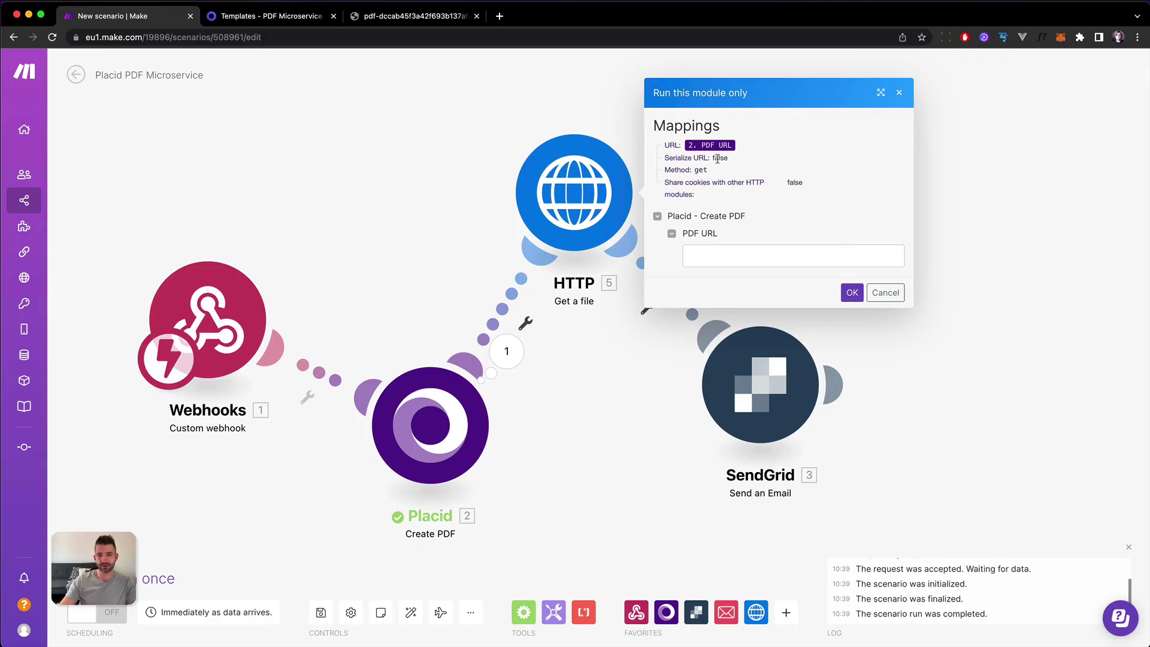
pyautogui.hotkey('ctrl', 'v')
pyautogui.click(851, 292)
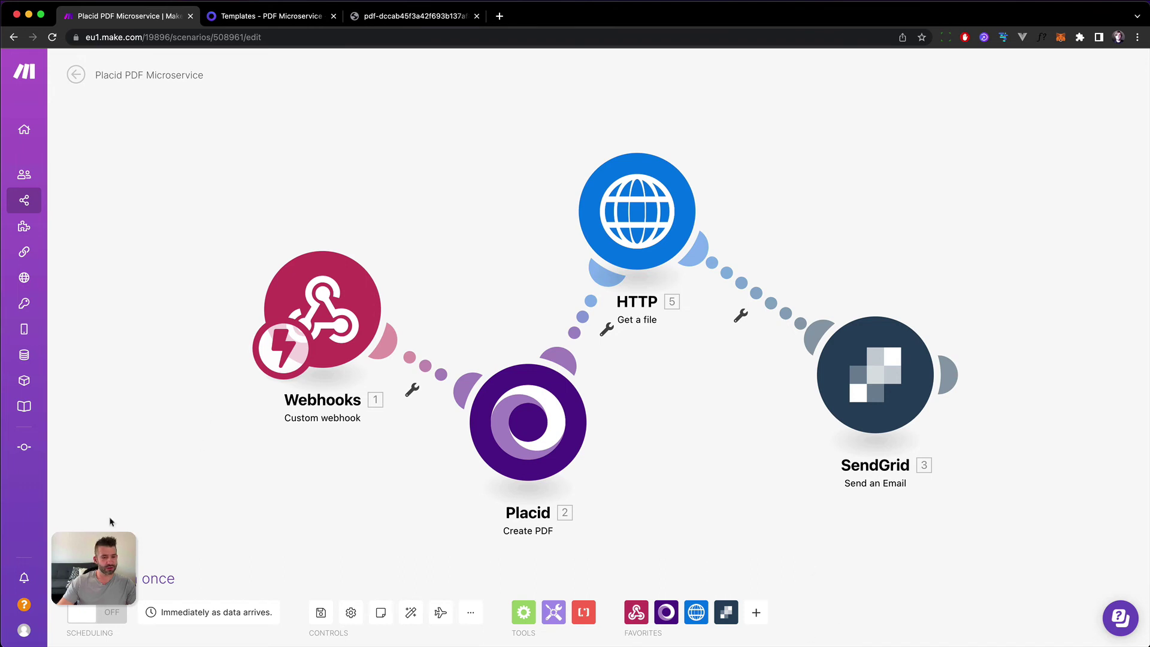
# Run the scenario once and resend the saved webhook request from Paw to trigger it.
pyautogui.click(96, 577)
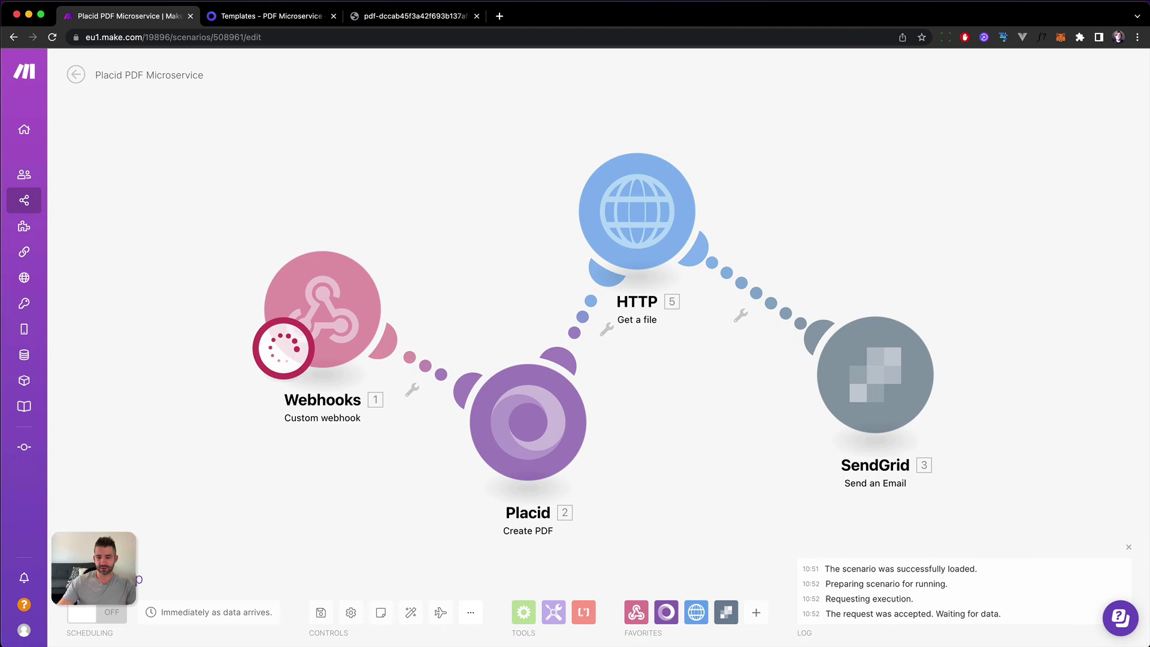
pyautogui.click(605, 634)
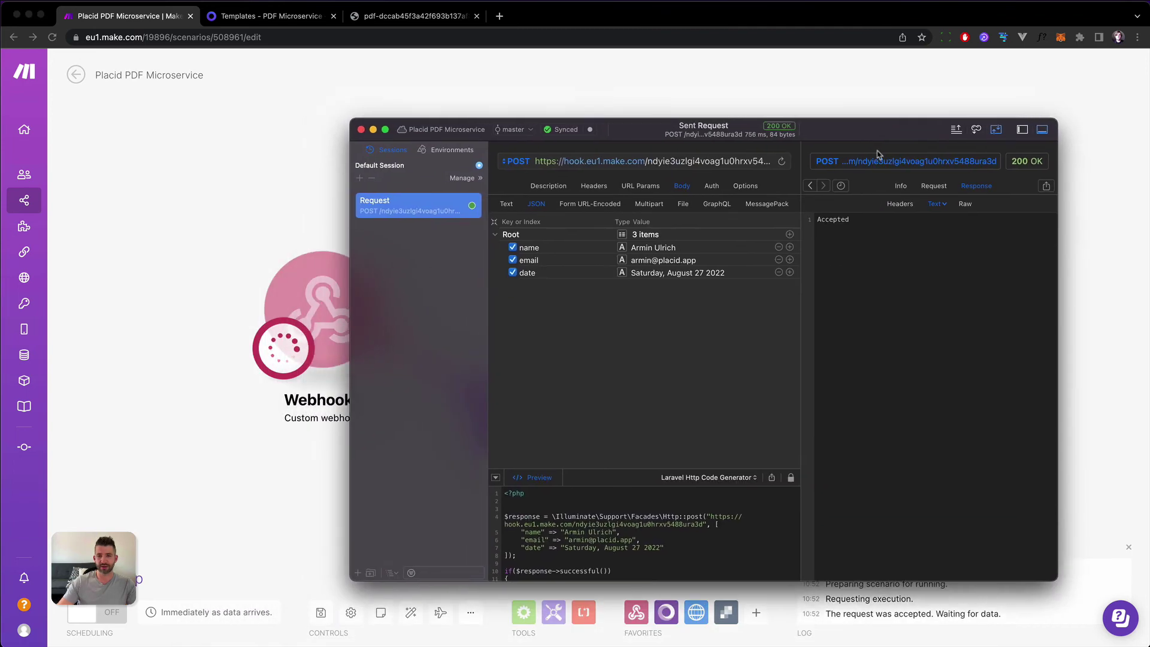
pyautogui.moveTo(879, 154); pyautogui.dragTo(914, 187)
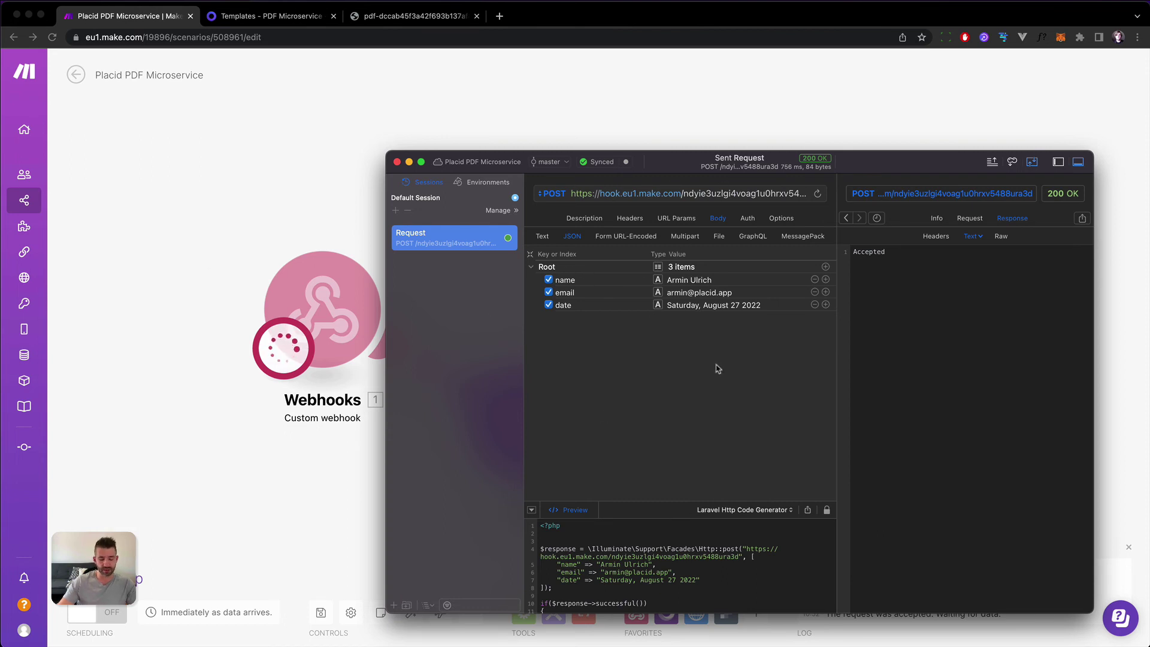
pyautogui.press('super+Return')
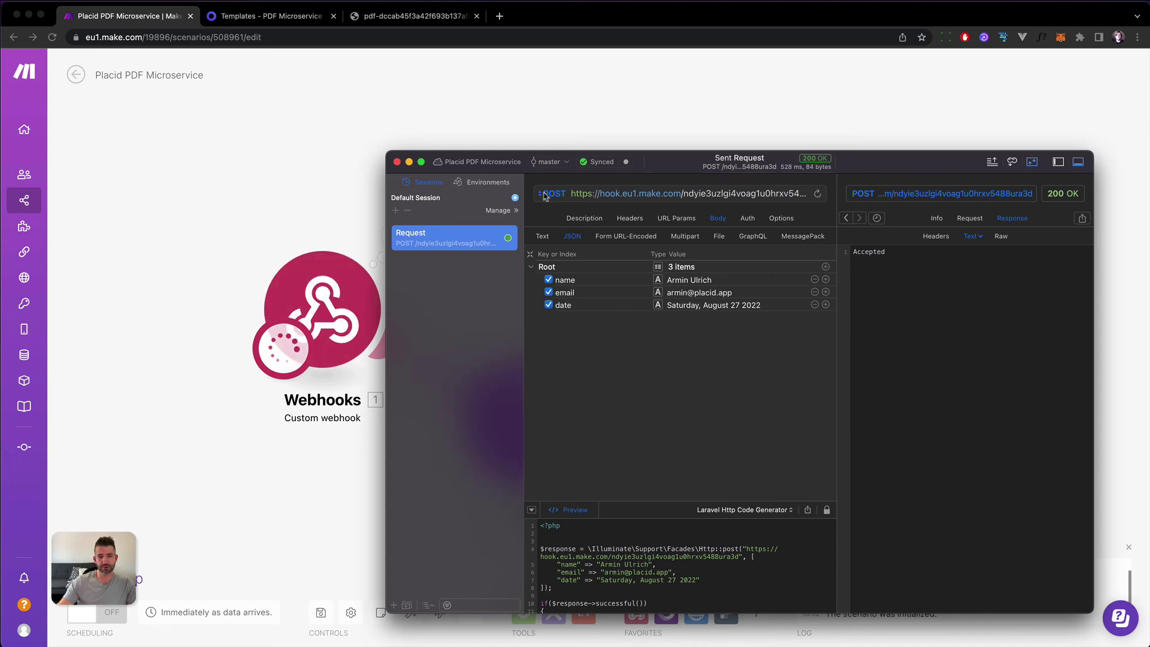
pyautogui.press('super+Tab')
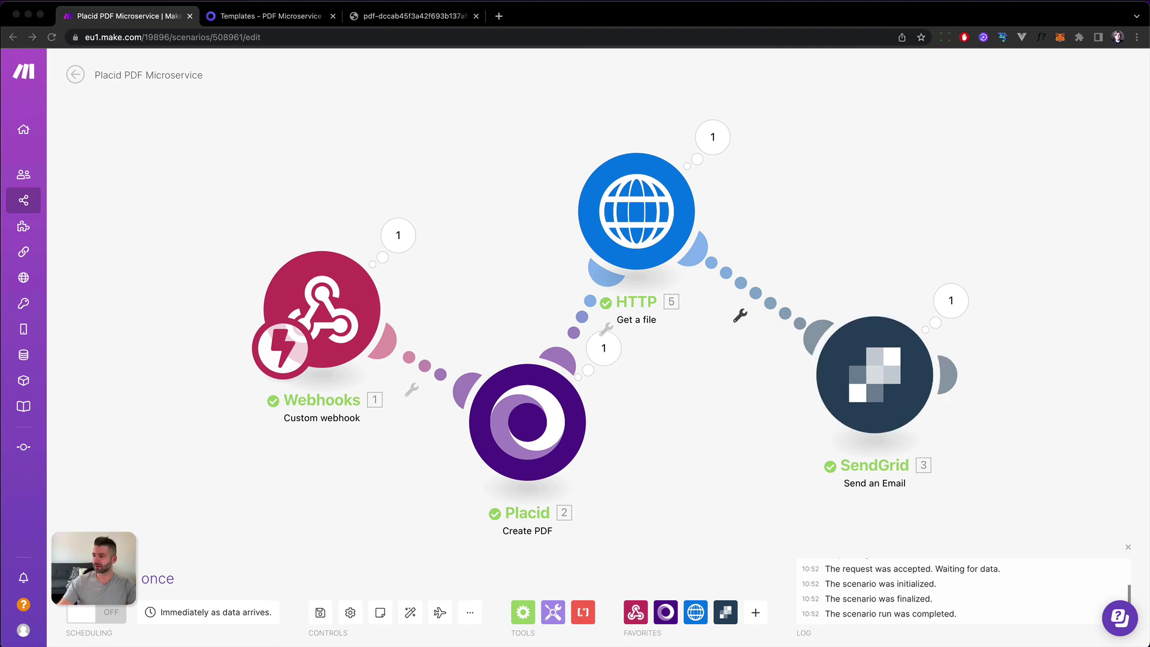
# Reload the webmail inbox, open the 'Your PDF Certificate' email and its file.pdf attachment.
pyautogui.press('super+Tab')
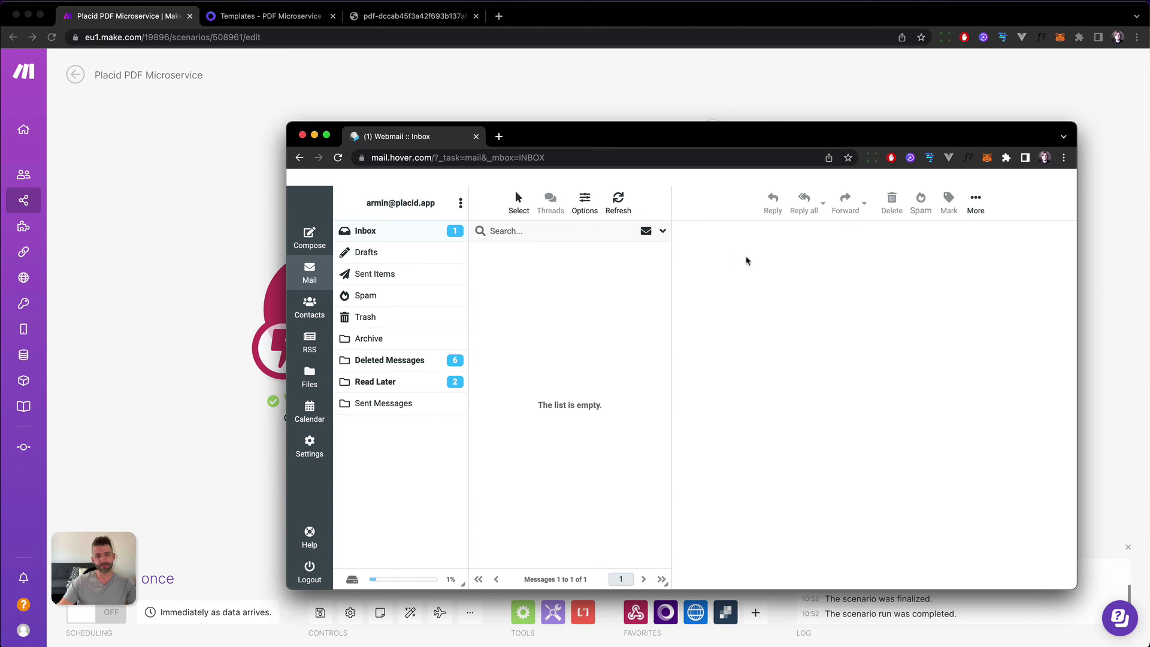
pyautogui.press('super+r')
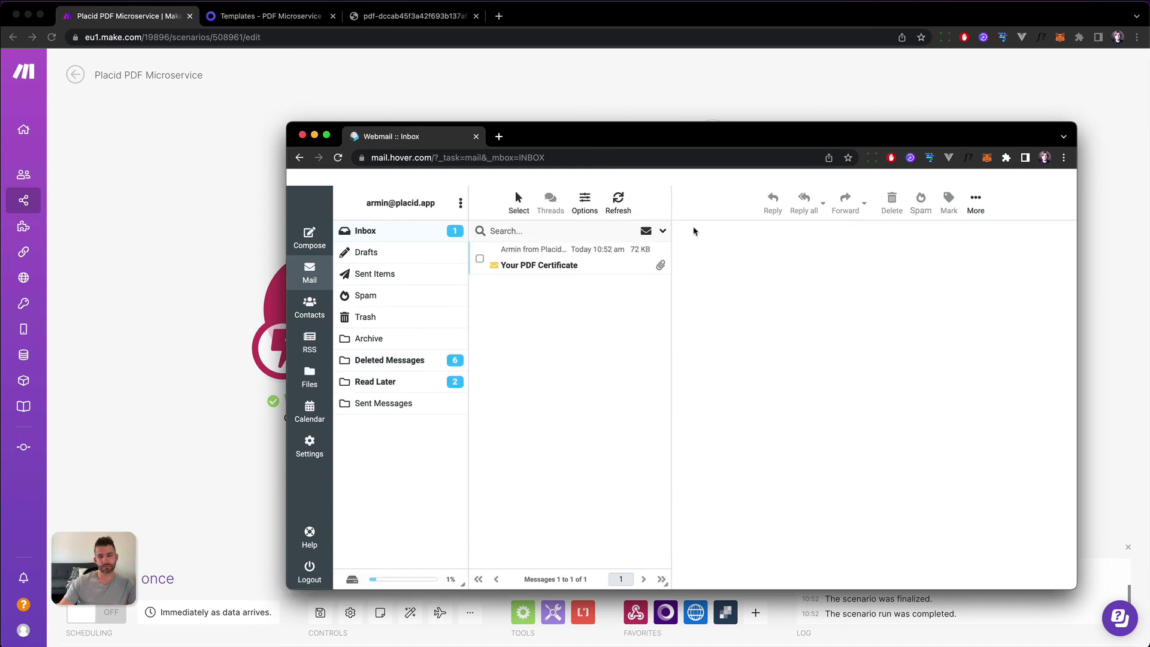
pyautogui.click(538, 268)
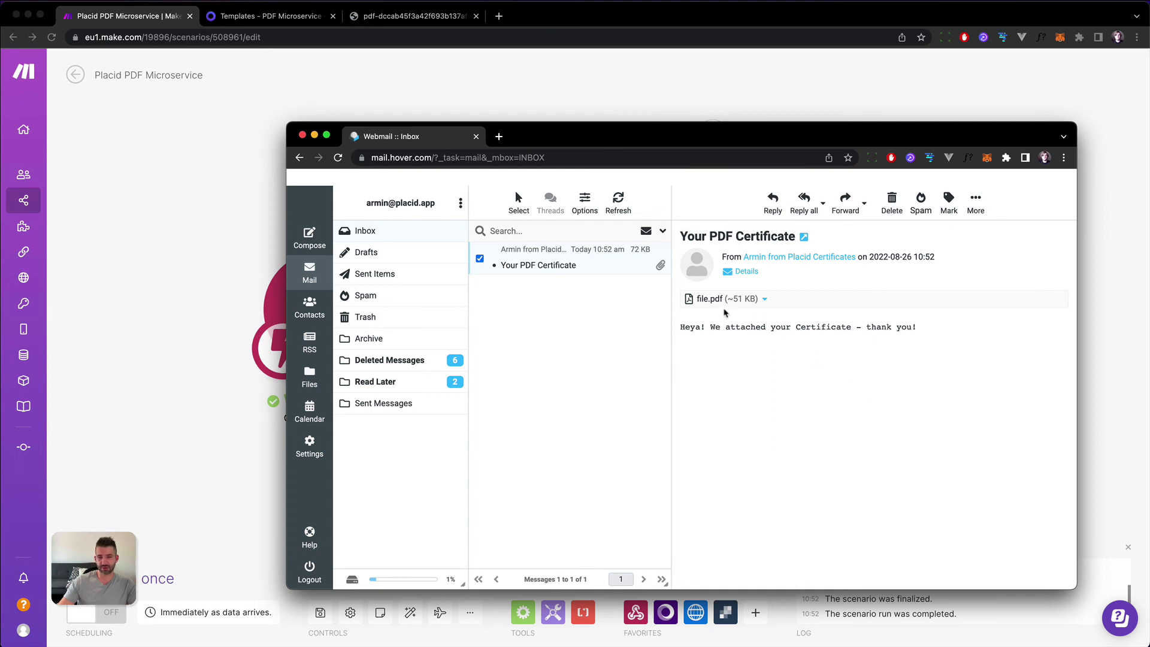
pyautogui.click(710, 299)
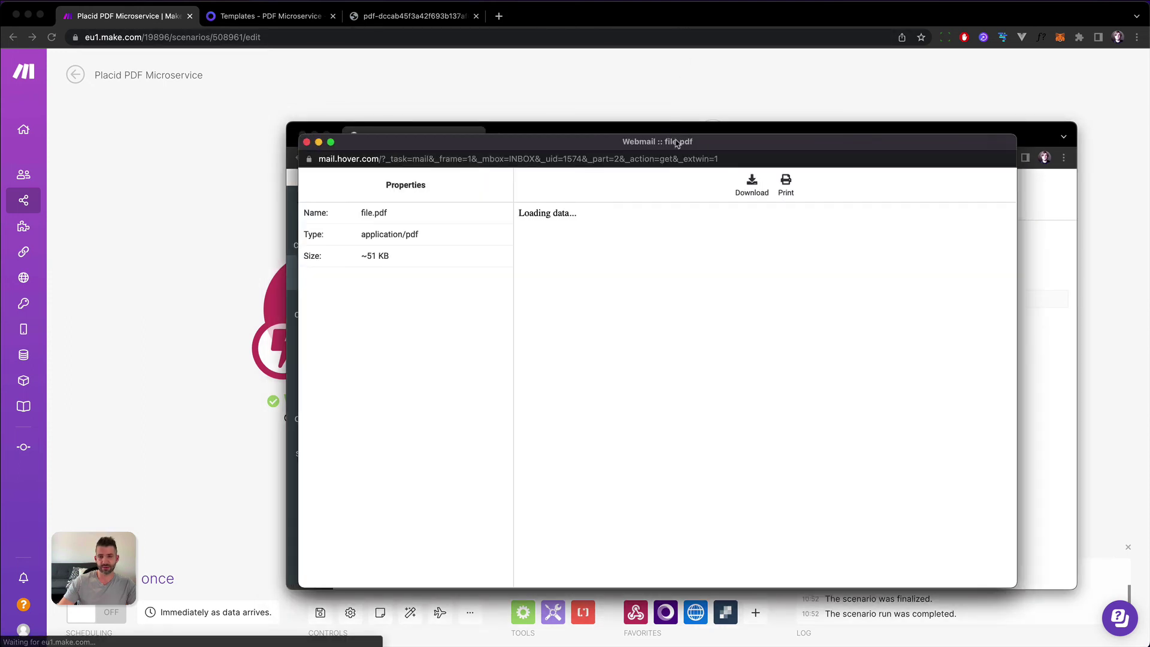
# Enlarge the file.pdf viewer, check the certificate's name, date and completion text, then close it.
pyautogui.moveTo(677, 142); pyautogui.dragTo(526, 99)
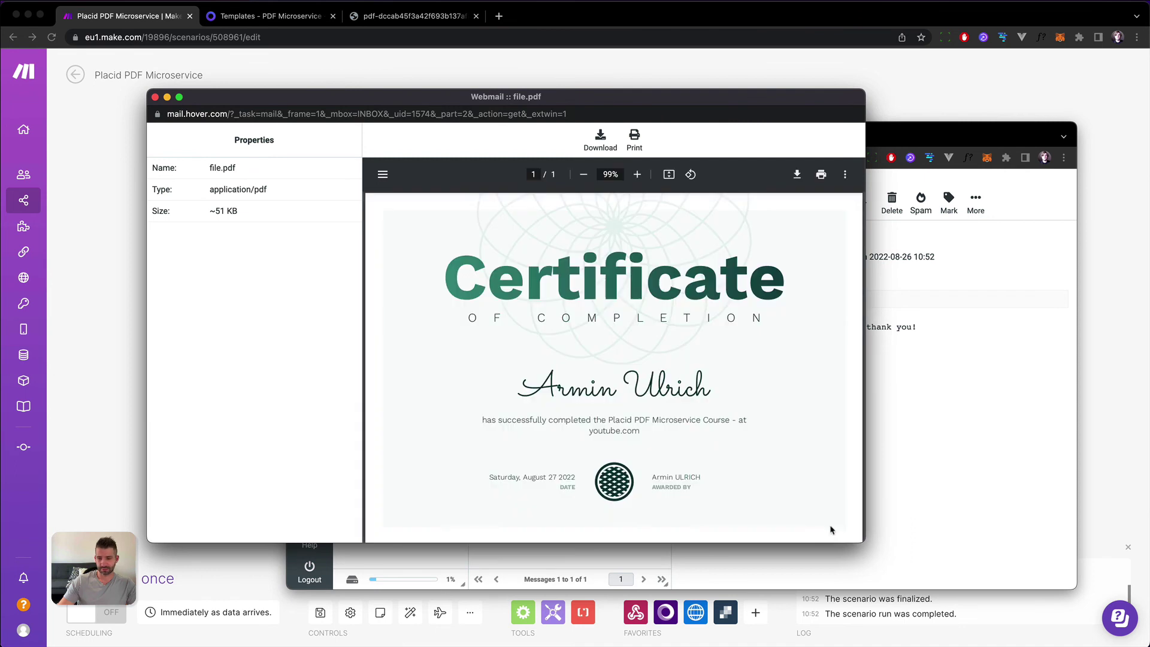
pyautogui.moveTo(868, 543); pyautogui.dragTo(980, 589)
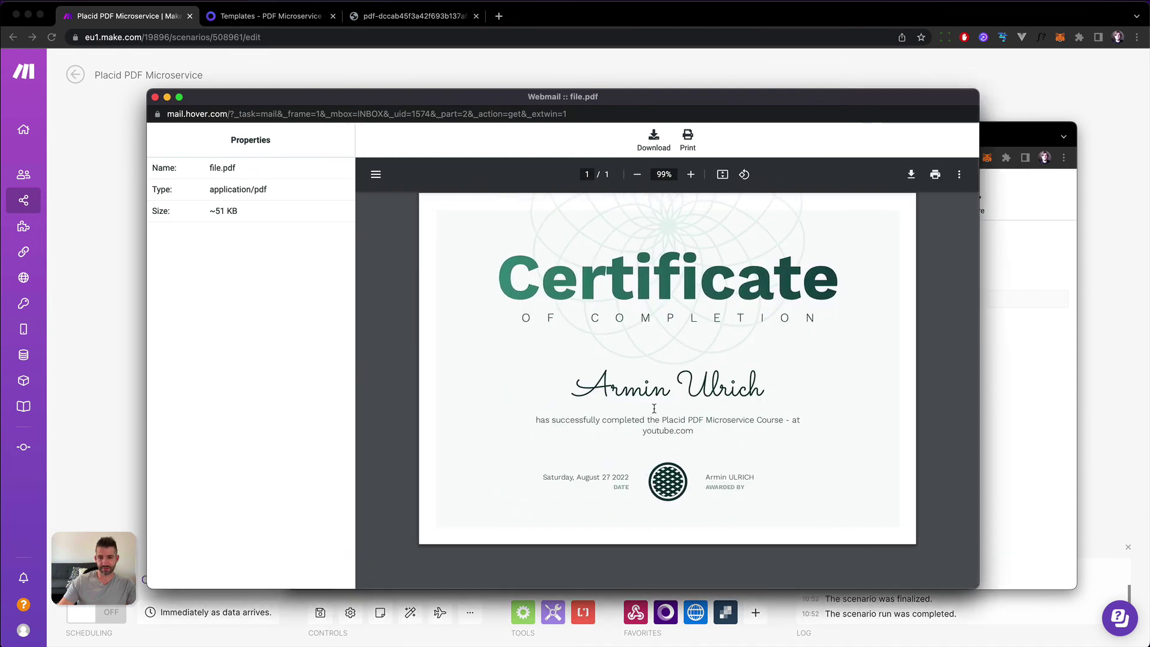
pyautogui.moveTo(580, 390); pyautogui.dragTo(756, 417)
pyautogui.doubleClick(561, 476)
pyautogui.click(635, 474)
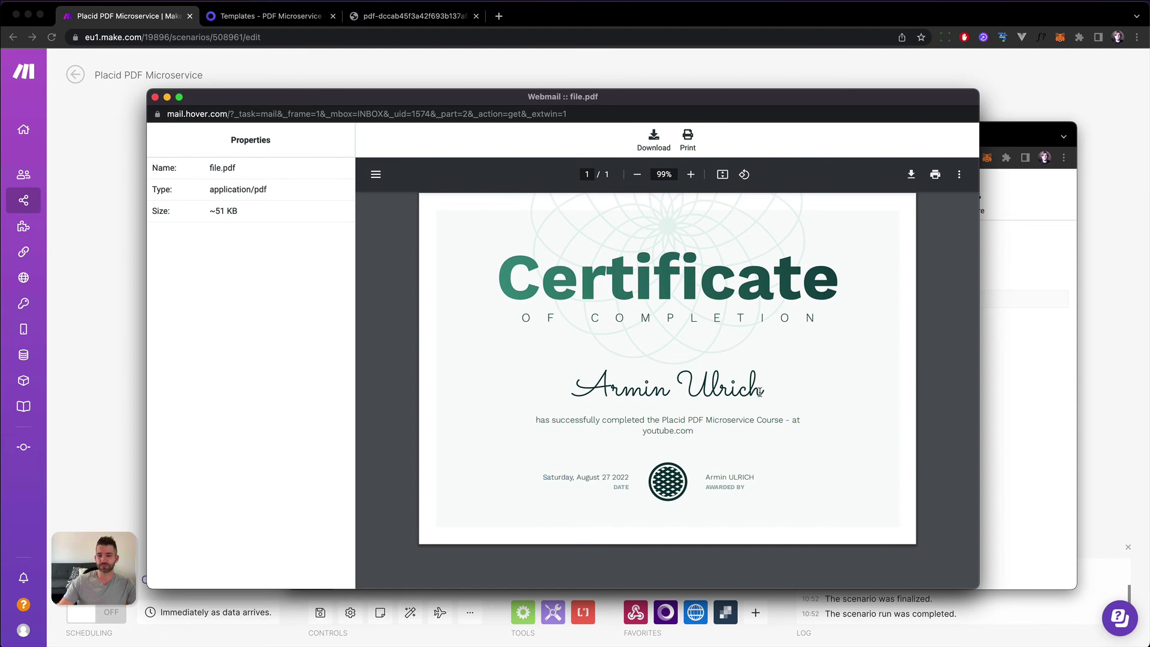
pyautogui.moveTo(535, 419); pyautogui.dragTo(703, 430)
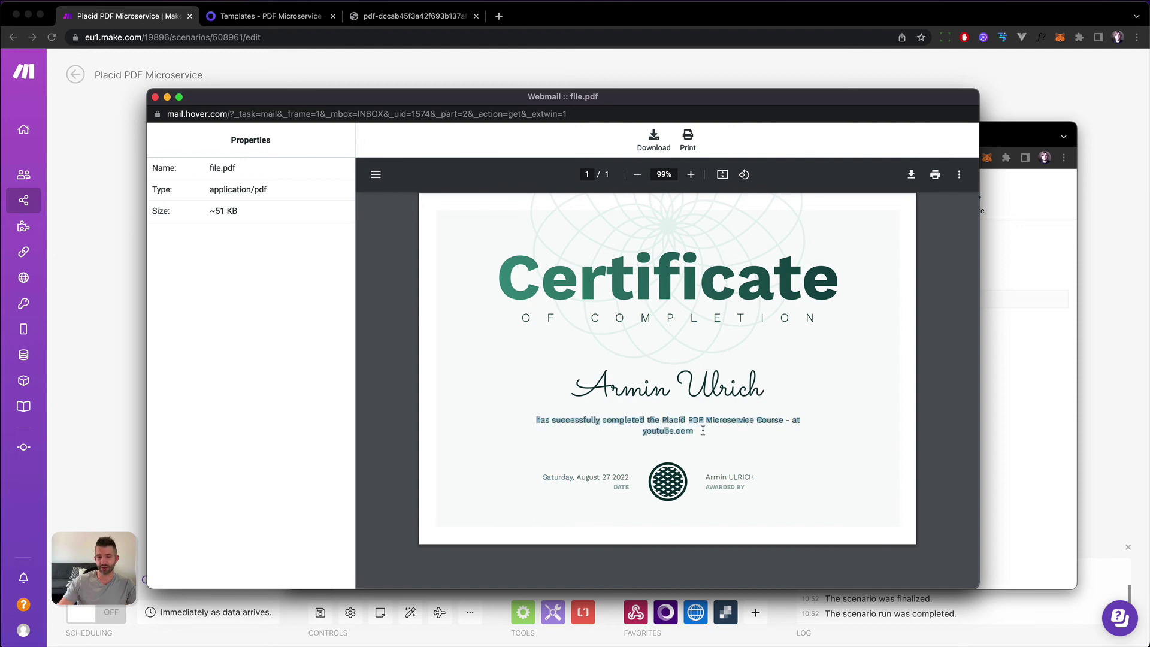
pyautogui.click(703, 430)
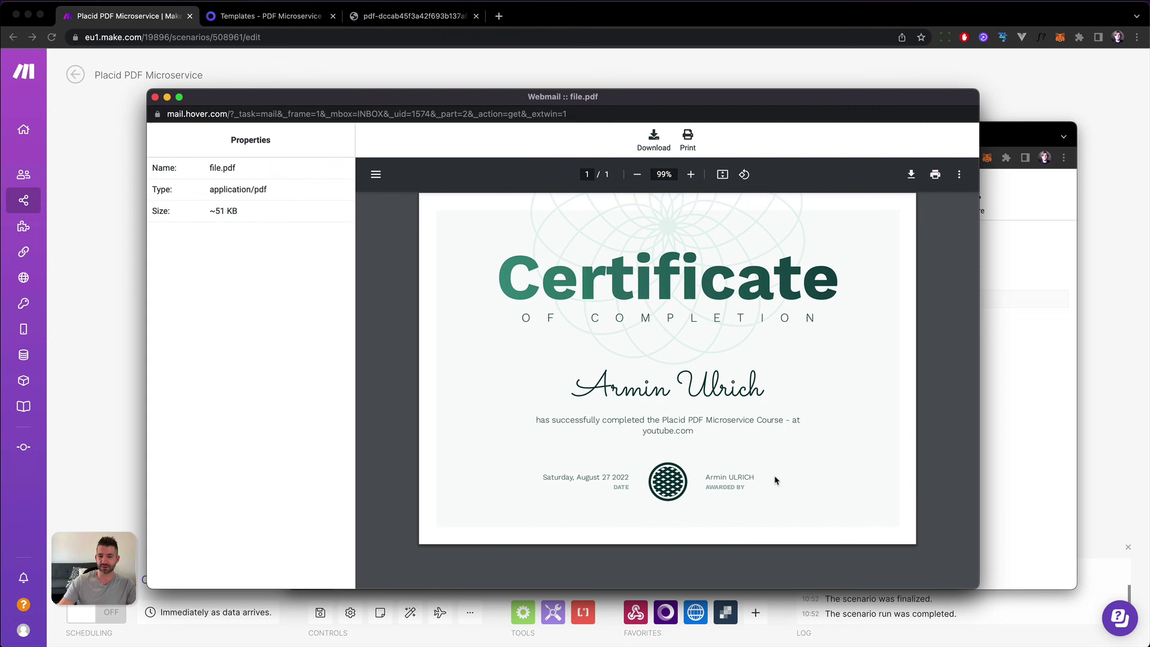
pyautogui.click(155, 97)
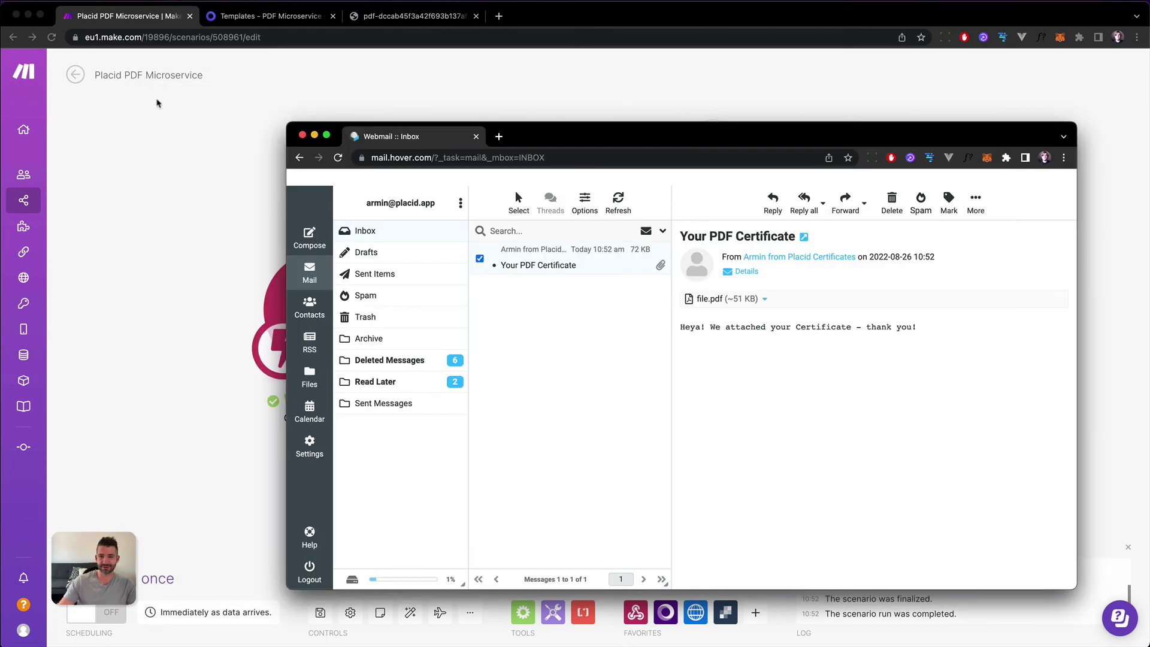
pyautogui.click(639, 19)
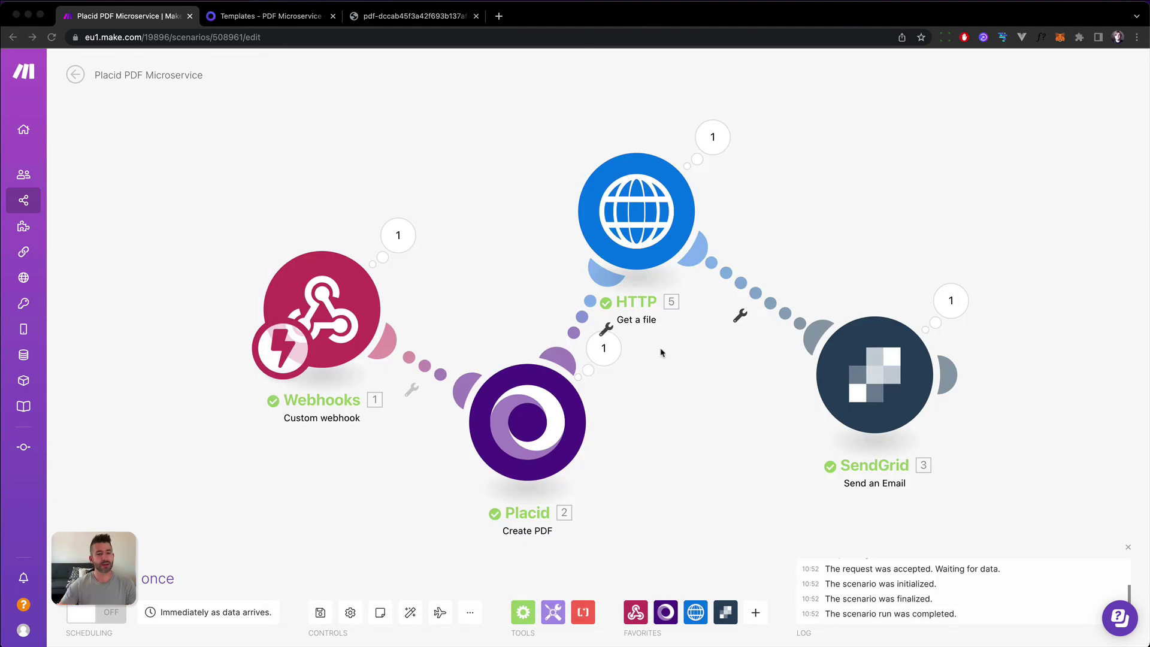